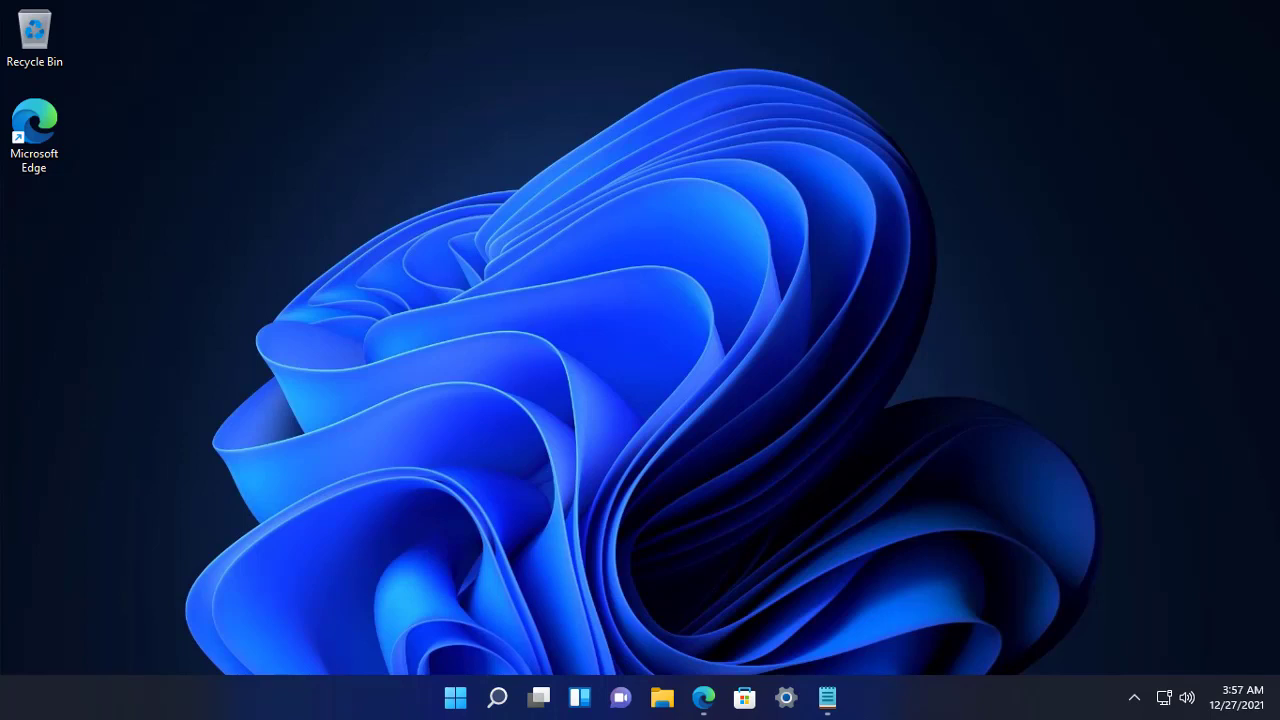
Check the installed Windows version with the winver command, and close the version information
{"action": "key", "text": "super+r"}
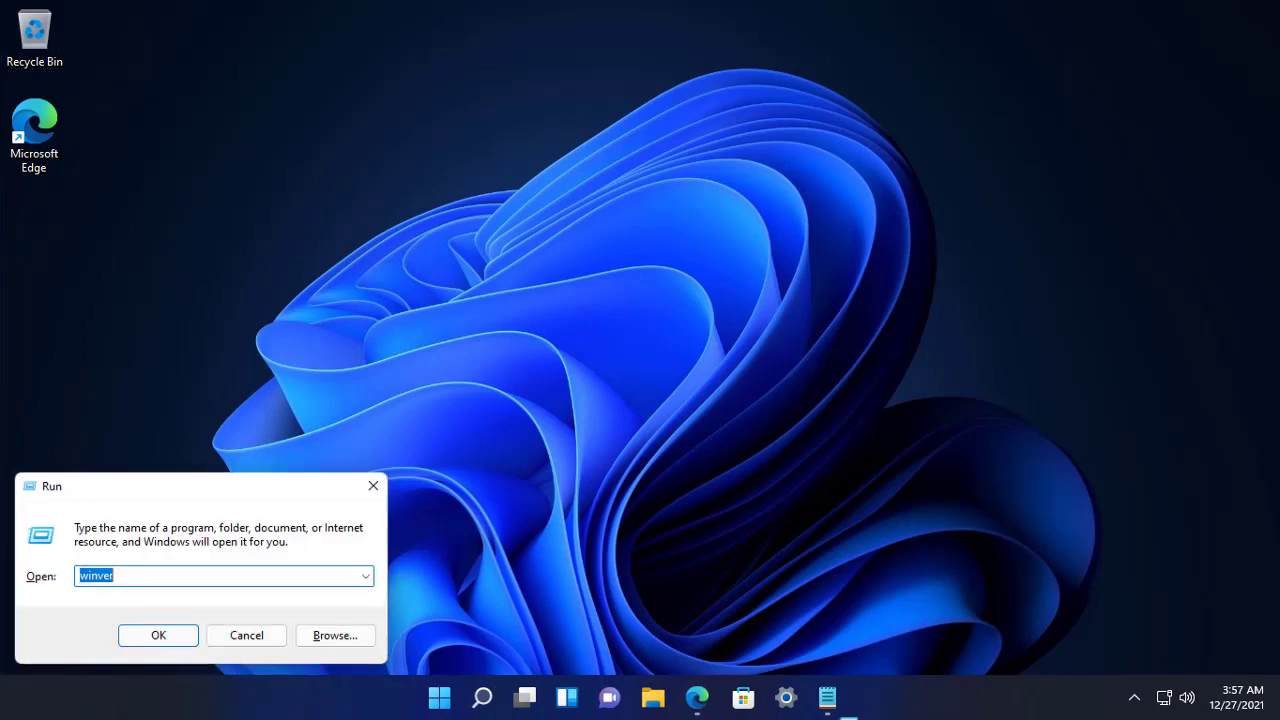
{"action": "key", "text": "Return"}
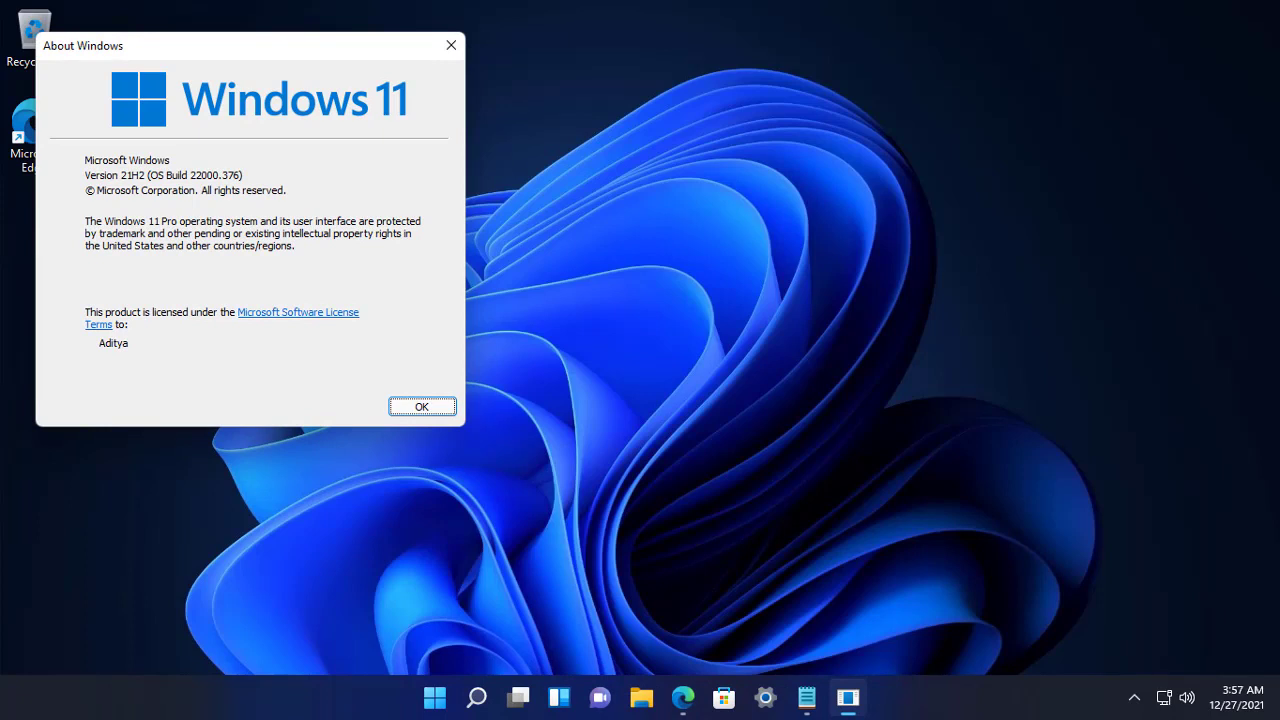
{"action": "left_click", "coordinate": [421, 407]}
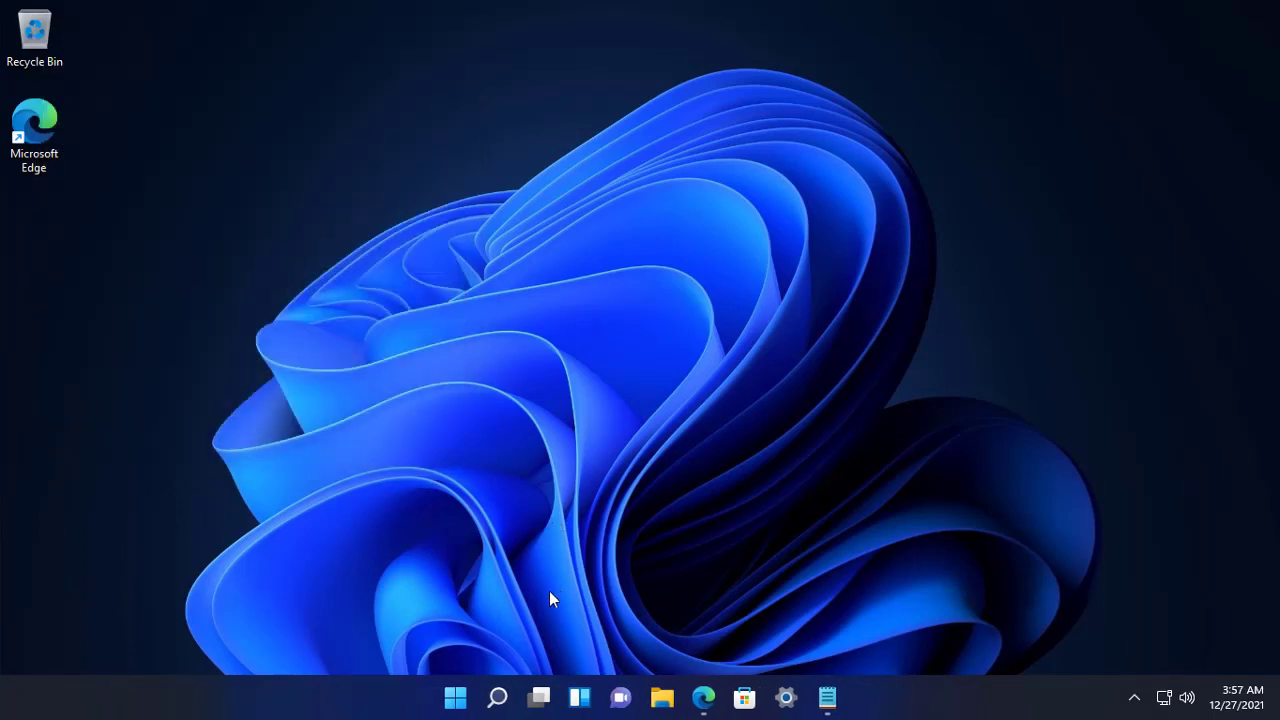
Open Groove Music from the recent searches to view the installed music player, and close it
{"action": "left_click", "coordinate": [497, 692]}
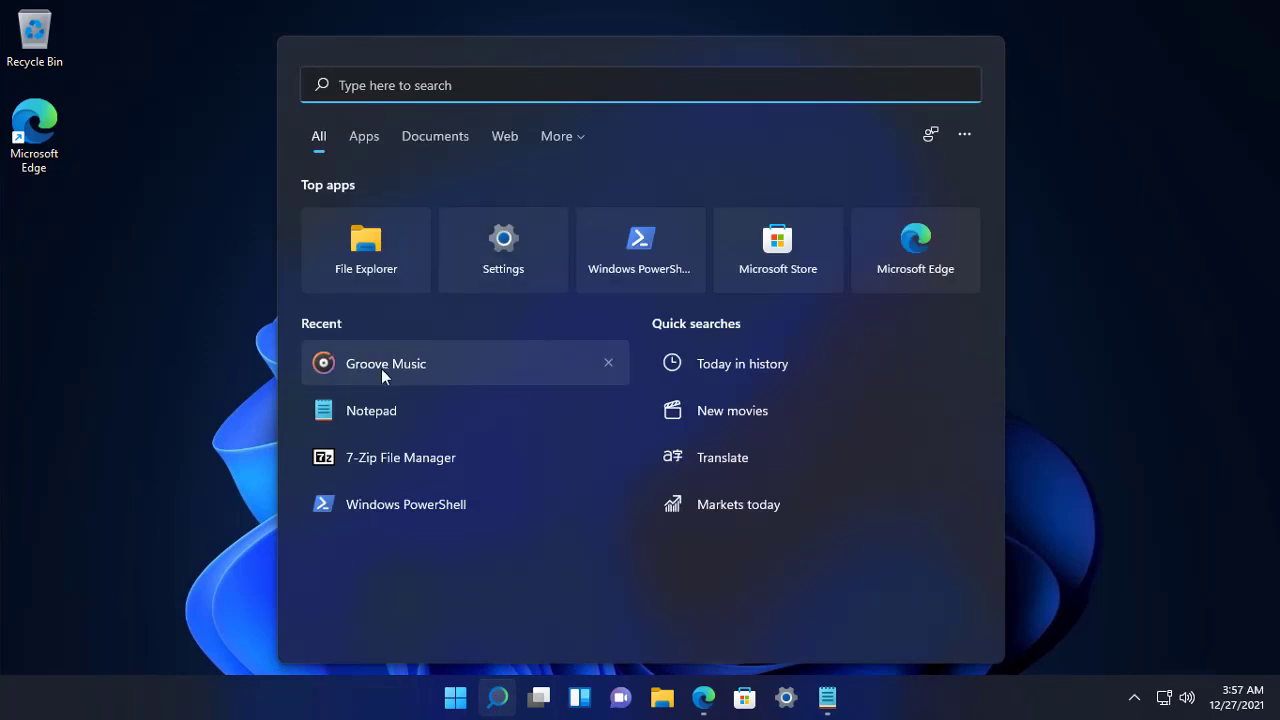
{"action": "left_click", "coordinate": [385, 366]}
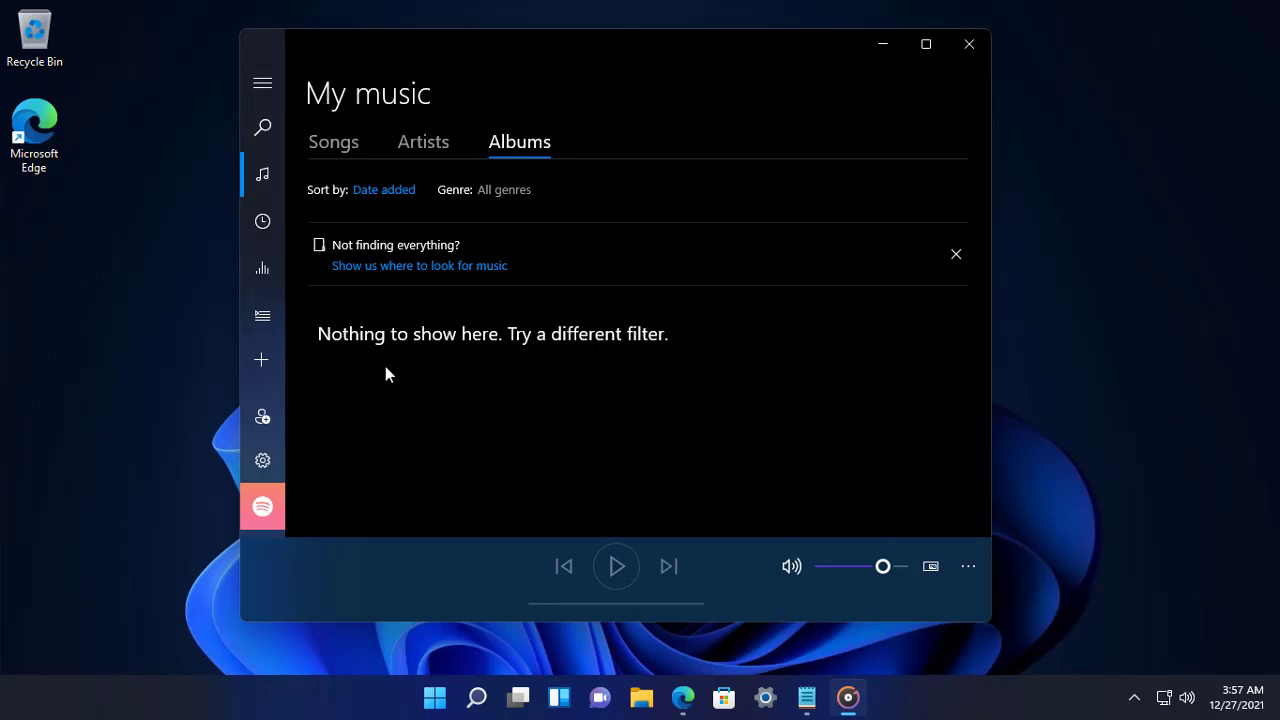
{"action": "left_click", "coordinate": [969, 44]}
Switch to Microsoft Edge and look through the uploaded videos of the Networking Guruji YouTube channel, returning to the start of the page
{"action": "left_click", "coordinate": [708, 692]}
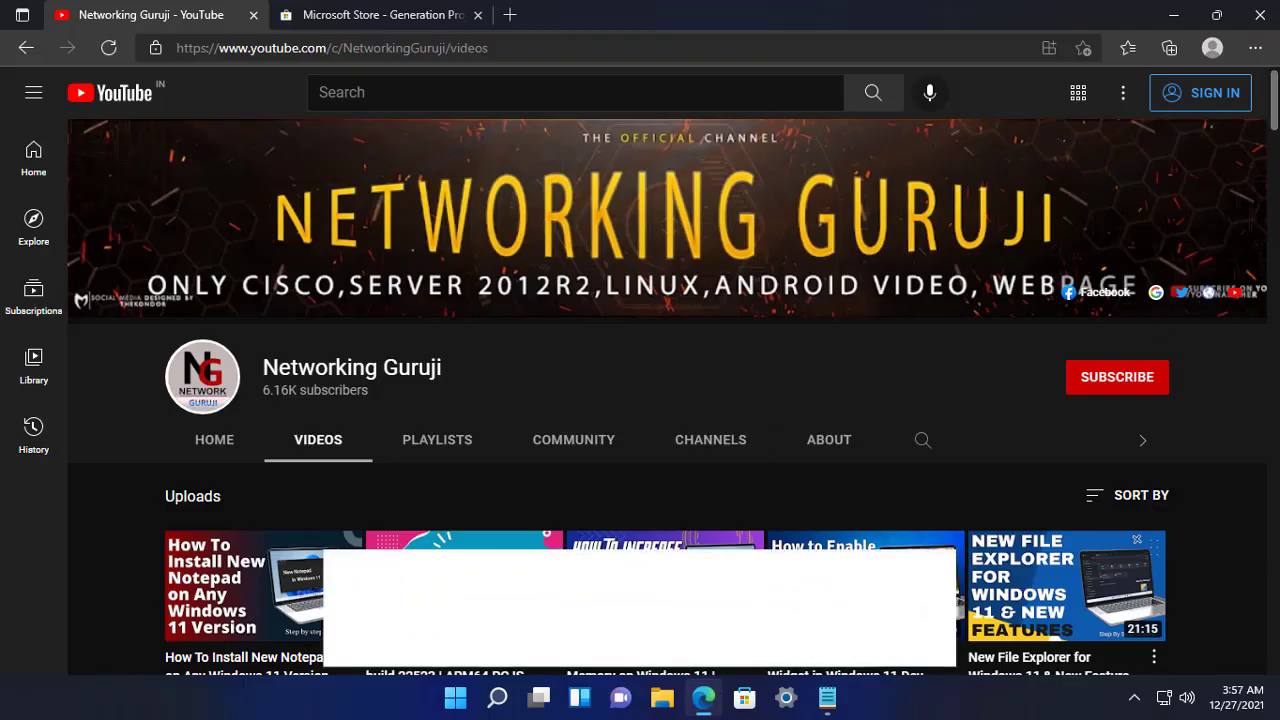
{"action": "scroll", "coordinate": [670, 400], "scroll_direction": "down", "scroll_amount": 2}
{"action": "scroll", "coordinate": [670, 400], "scroll_direction": "down", "scroll_amount": 3}
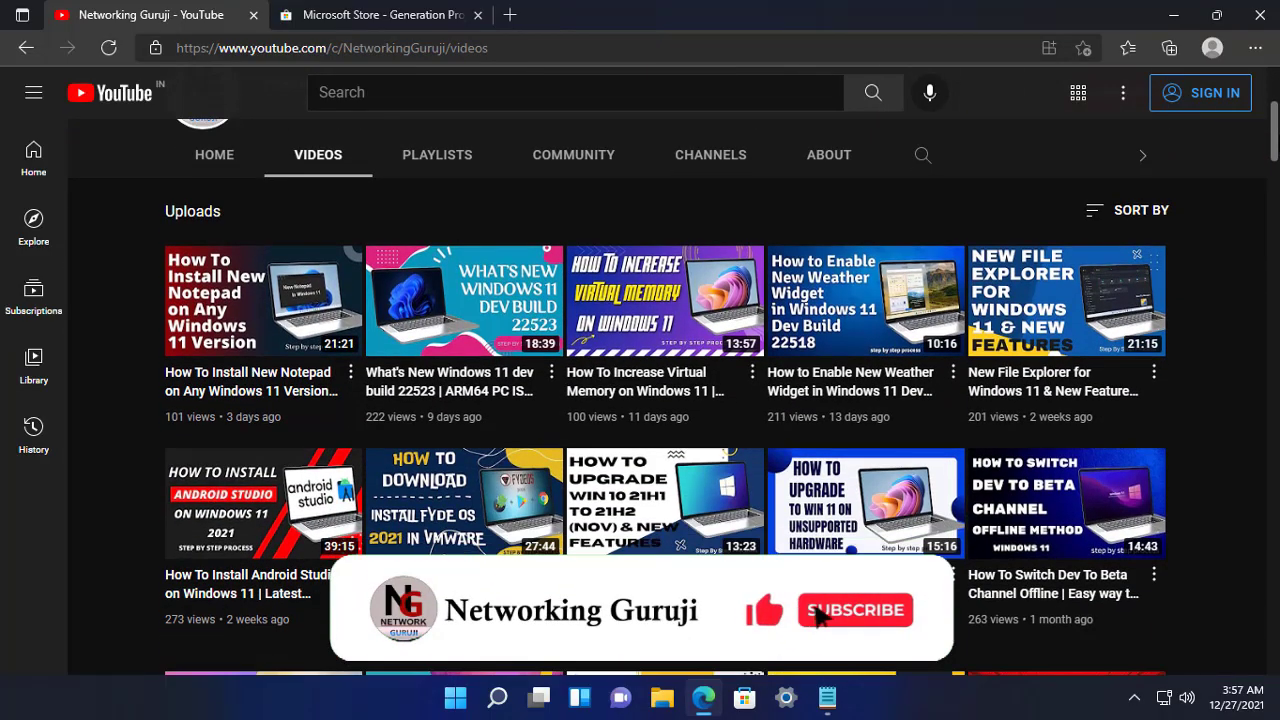
{"action": "scroll", "coordinate": [670, 400], "scroll_direction": "down", "scroll_amount": 3}
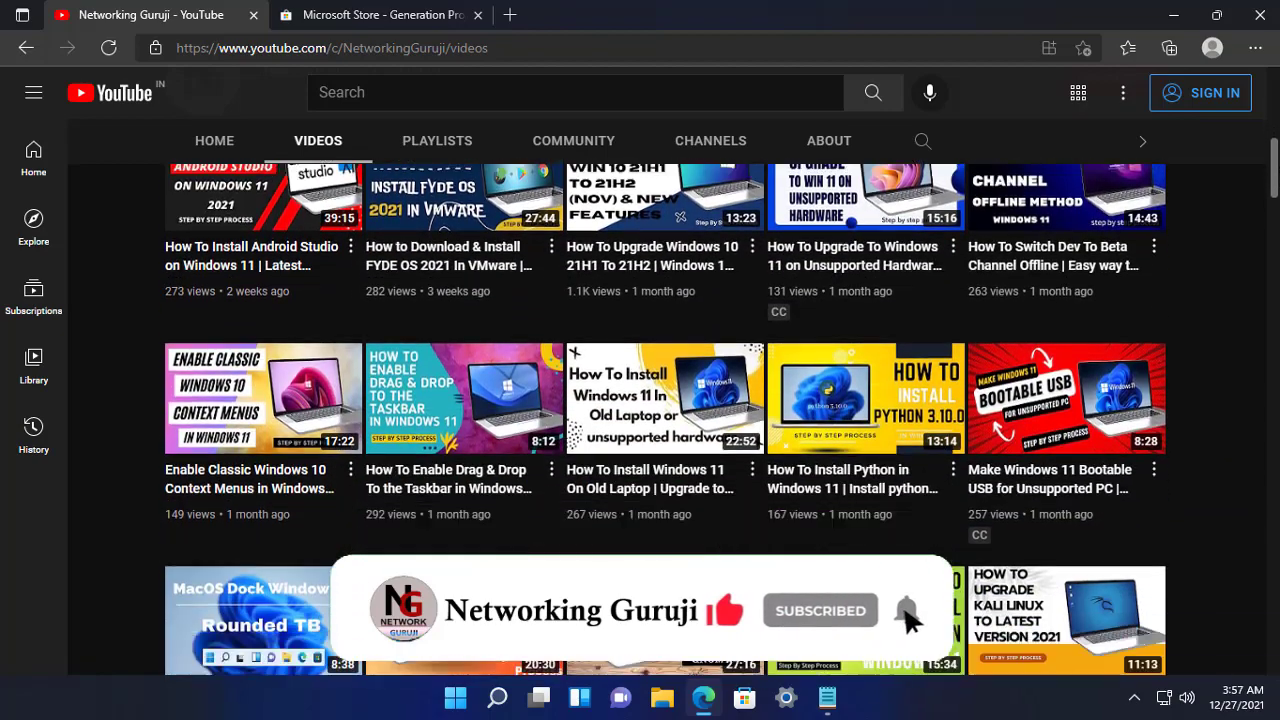
{"action": "scroll", "coordinate": [670, 400], "scroll_direction": "down", "scroll_amount": 2}
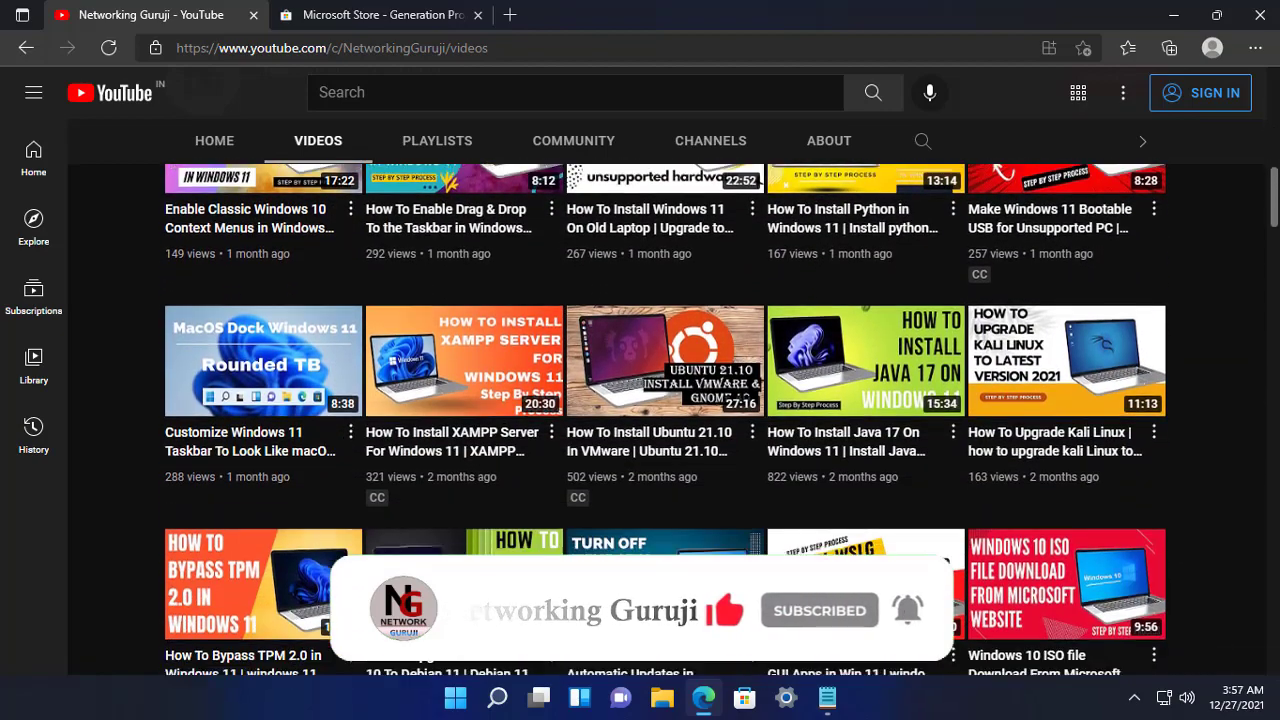
{"action": "scroll", "coordinate": [670, 400], "scroll_direction": "down", "scroll_amount": 2}
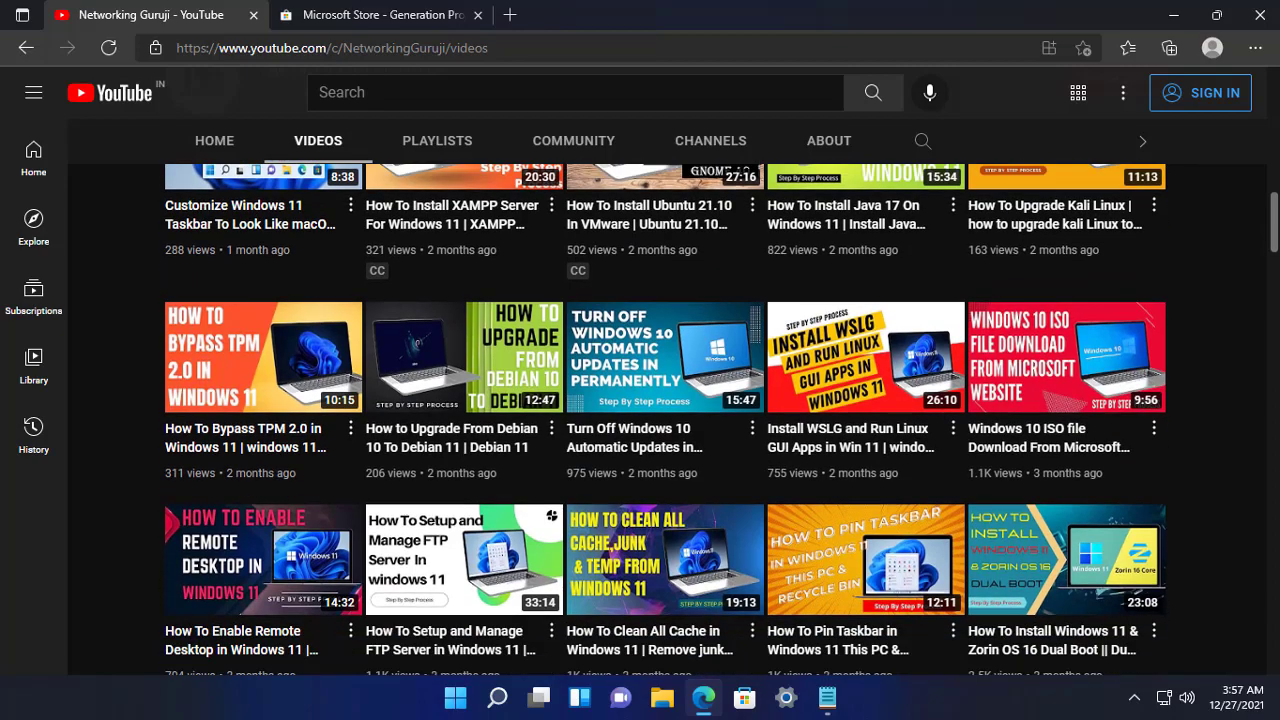
{"action": "scroll", "coordinate": [670, 400], "scroll_direction": "down", "scroll_amount": 3}
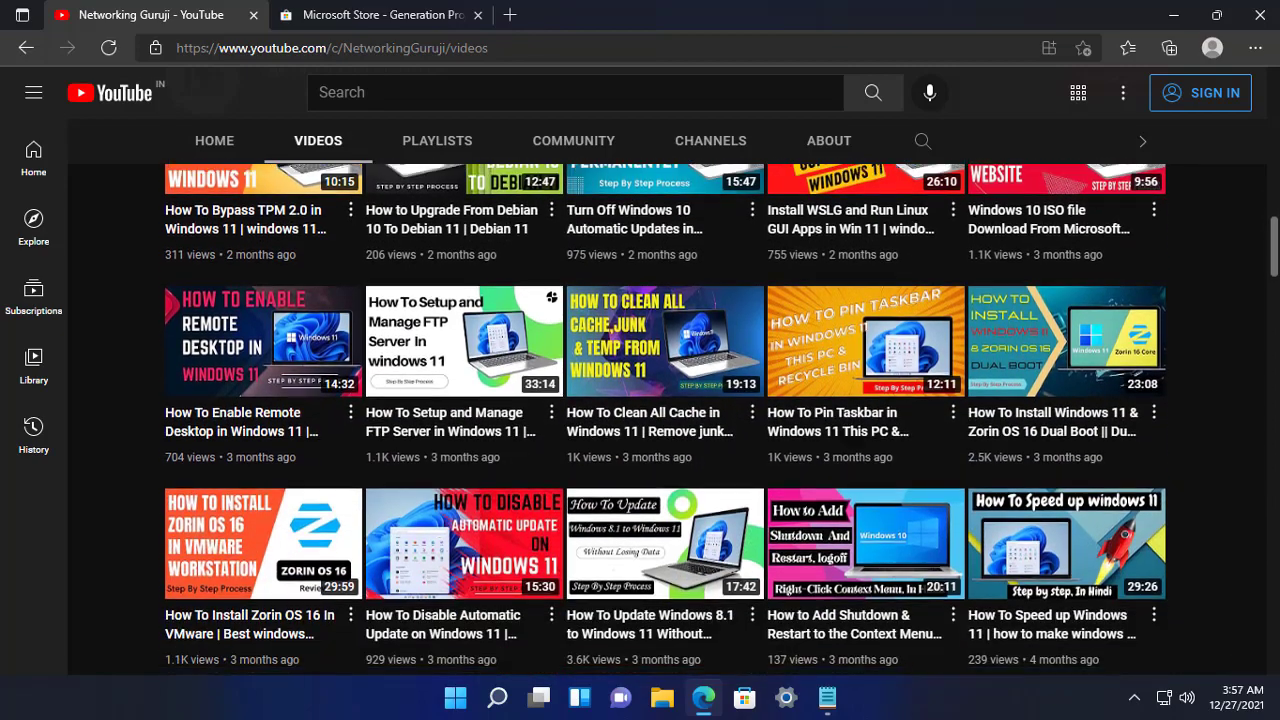
{"action": "scroll", "coordinate": [670, 400], "scroll_direction": "down", "scroll_amount": 3}
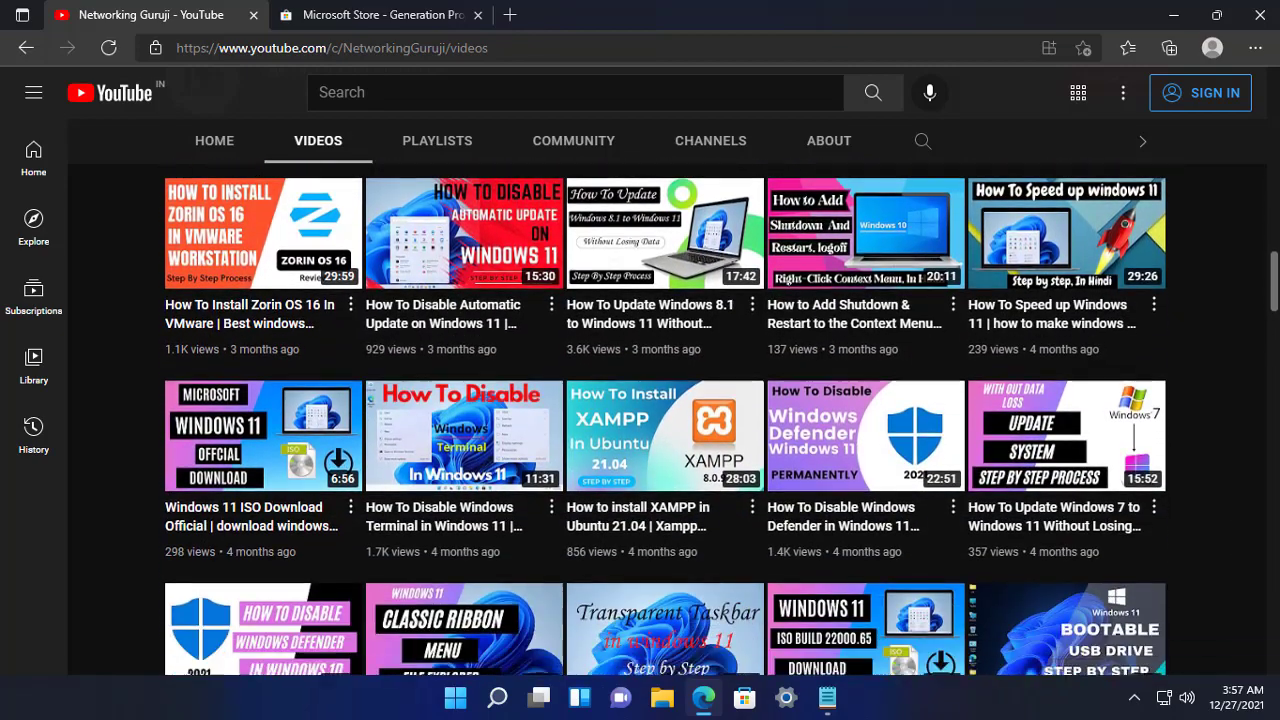
{"action": "scroll", "coordinate": [670, 400], "scroll_direction": "down", "scroll_amount": 3}
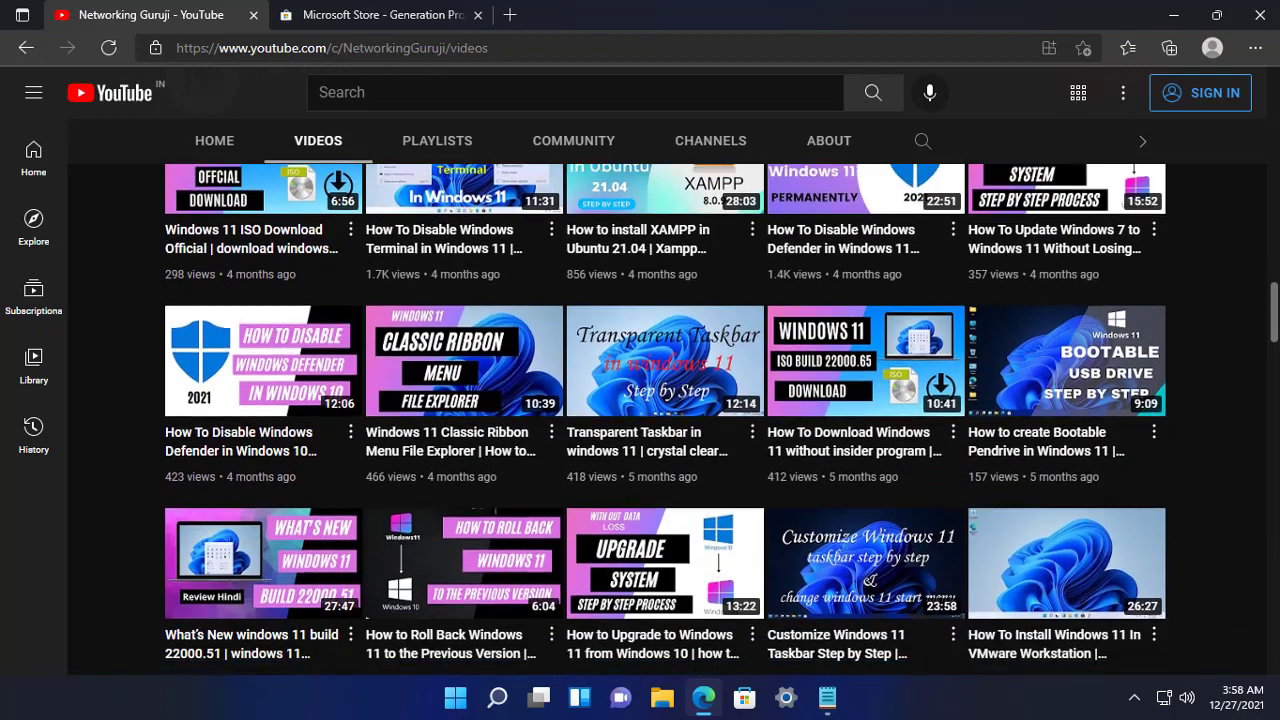
{"action": "scroll", "coordinate": [670, 400], "scroll_direction": "down", "scroll_amount": 3}
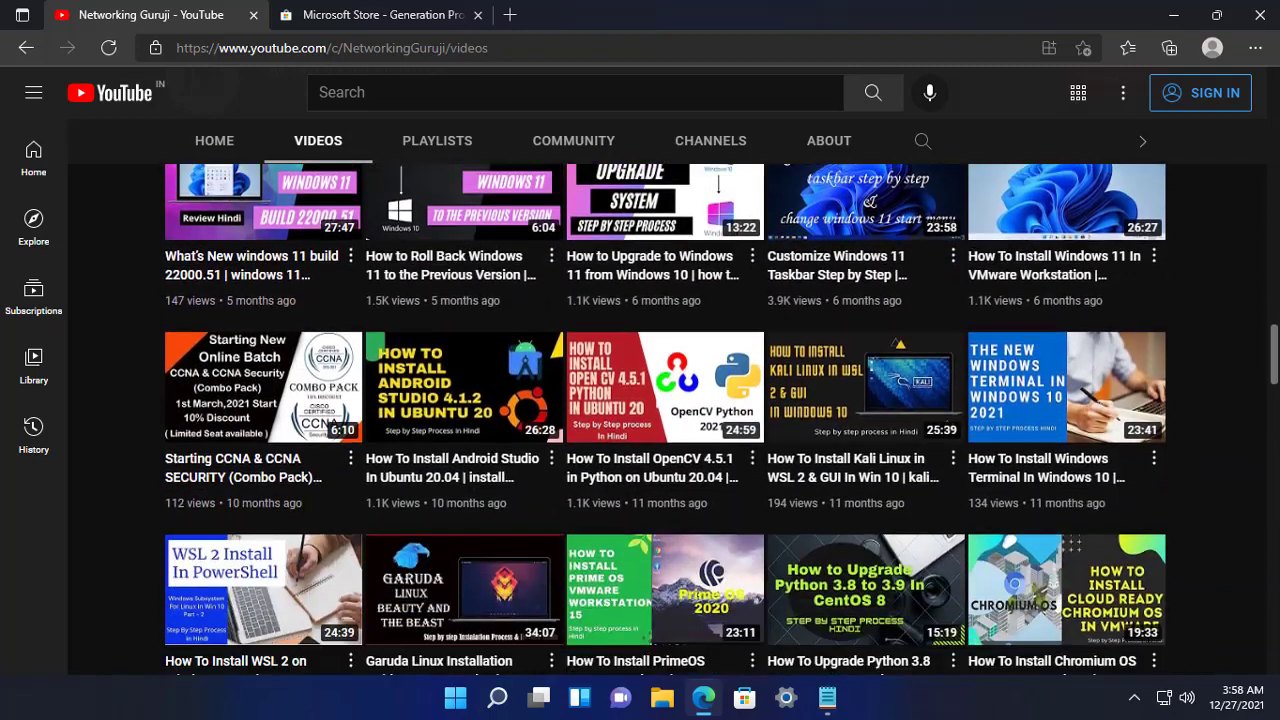
{"action": "scroll", "coordinate": [670, 400], "scroll_direction": "down", "scroll_amount": 3}
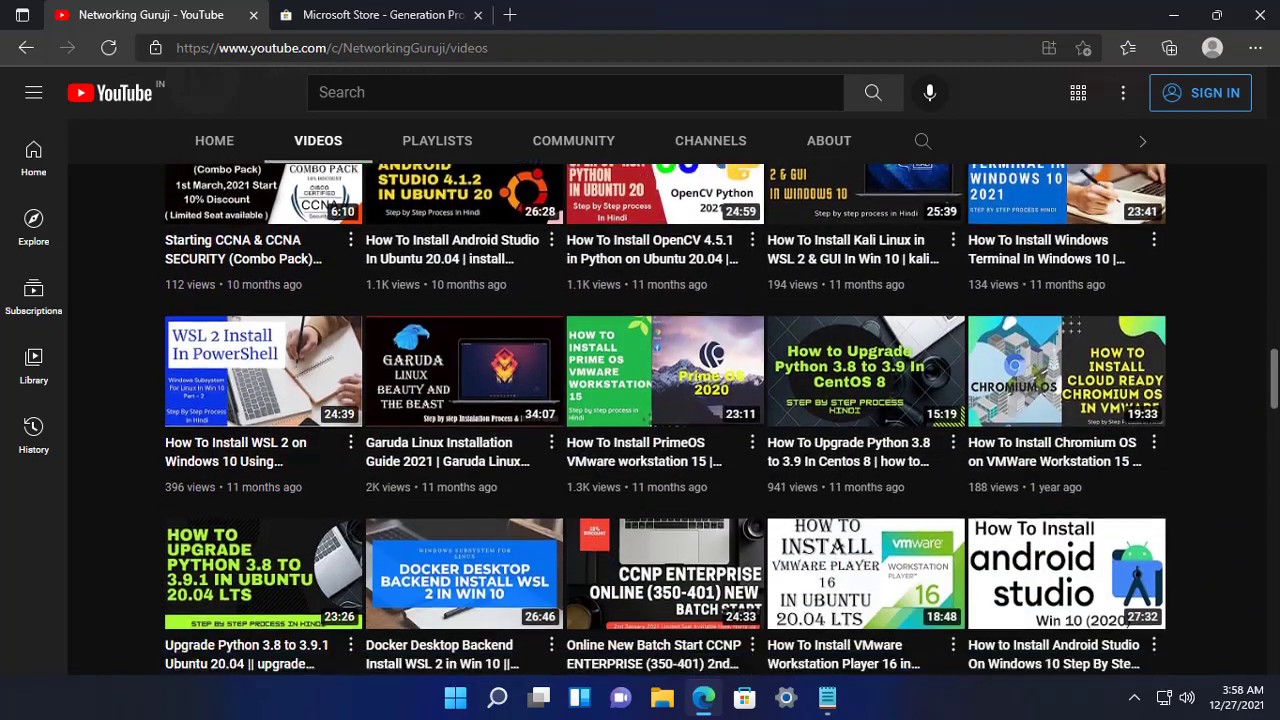
{"action": "scroll", "coordinate": [670, 400], "scroll_direction": "down", "scroll_amount": 3}
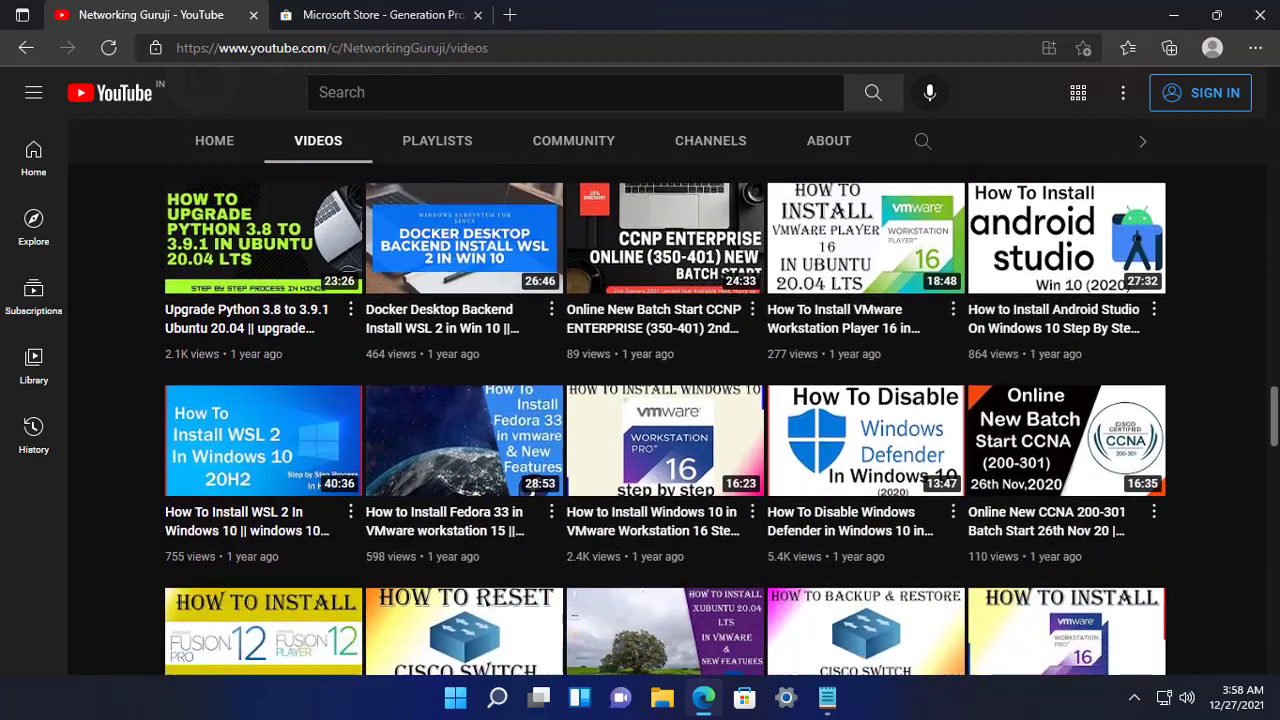
{"action": "scroll", "coordinate": [670, 400], "scroll_direction": "down", "scroll_amount": 4}
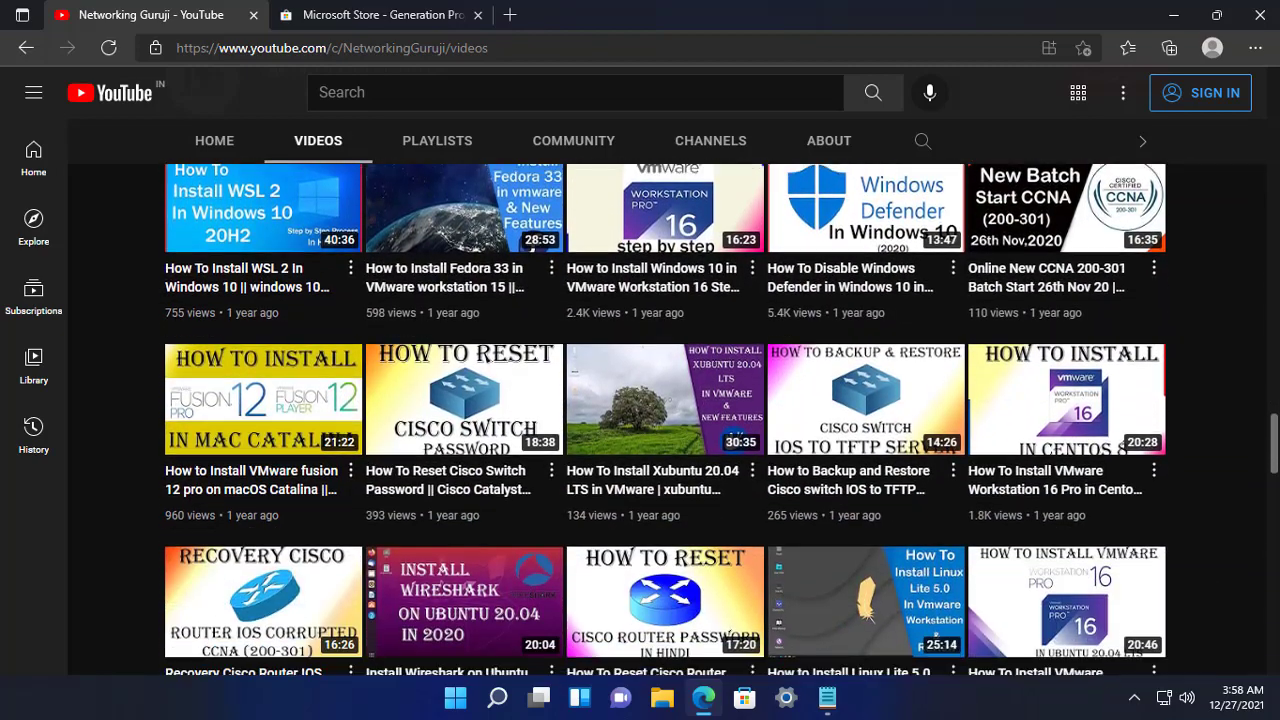
{"action": "scroll", "coordinate": [670, 400], "scroll_direction": "down", "scroll_amount": 5}
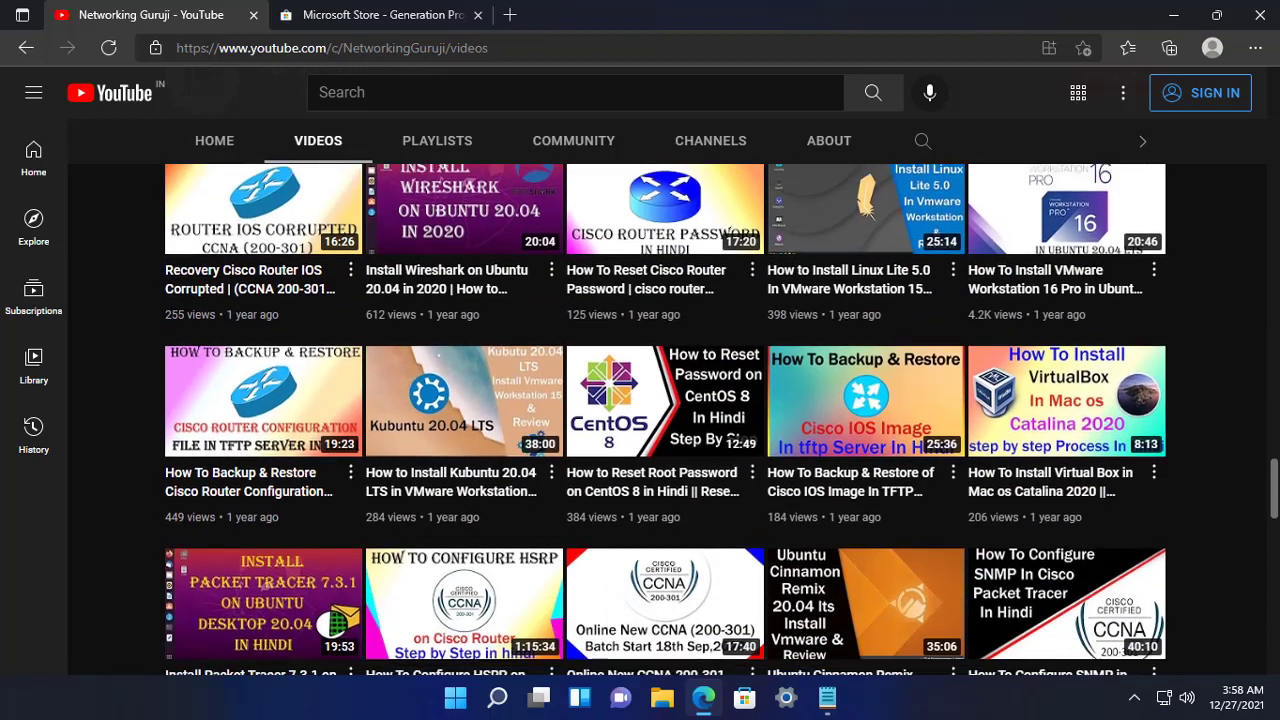
{"action": "scroll", "coordinate": [1276, 620], "scroll_direction": "down", "scroll_amount": 6}
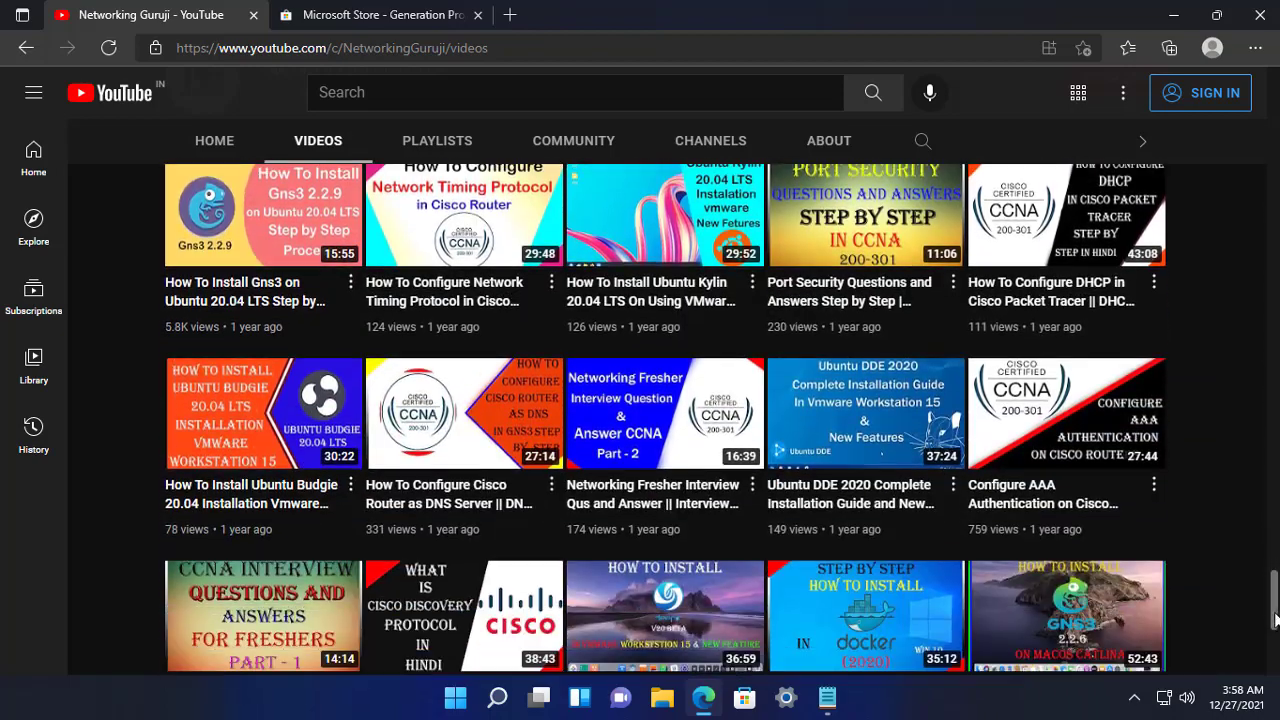
{"action": "left_click_drag", "start_coordinate": [1276, 620], "coordinate": [1277, 190]}
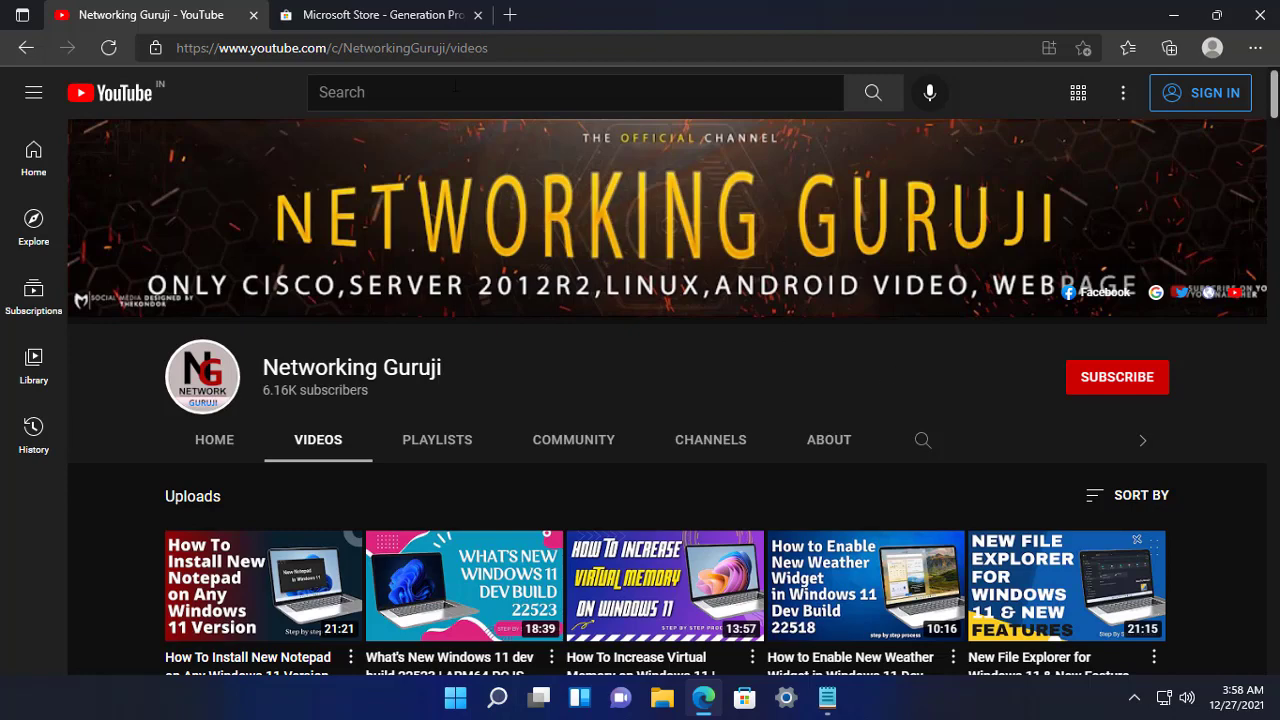
On the open store.rg-adguard.net page, choose PackageFamilyName as the search type and Fast as the release ring
{"action": "left_click", "coordinate": [375, 15]}
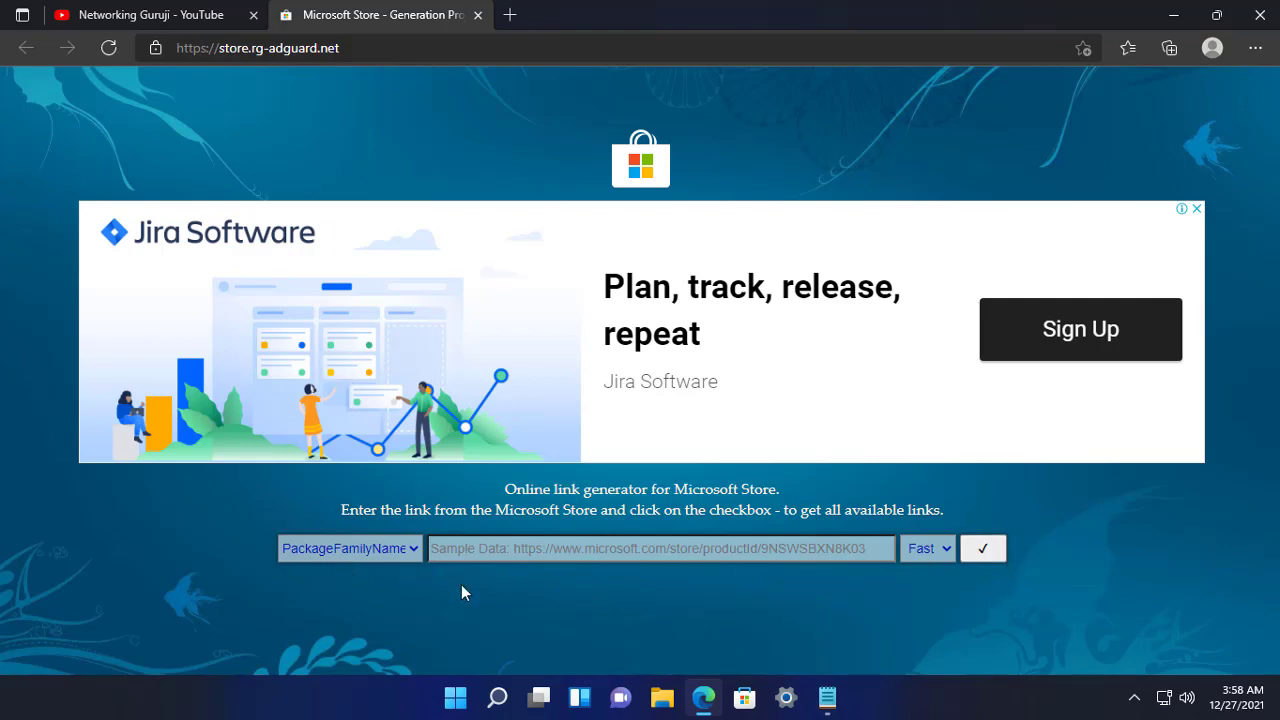
{"action": "left_click", "coordinate": [411, 549]}
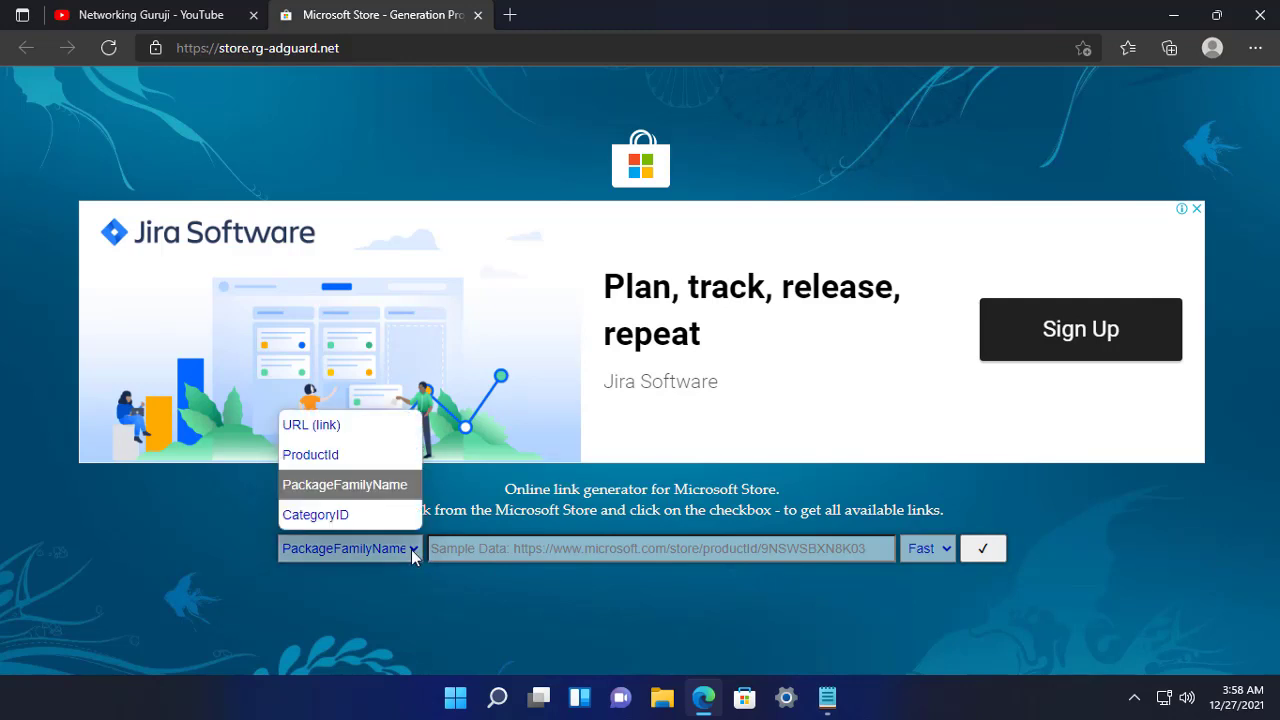
{"action": "left_click", "coordinate": [340, 486]}
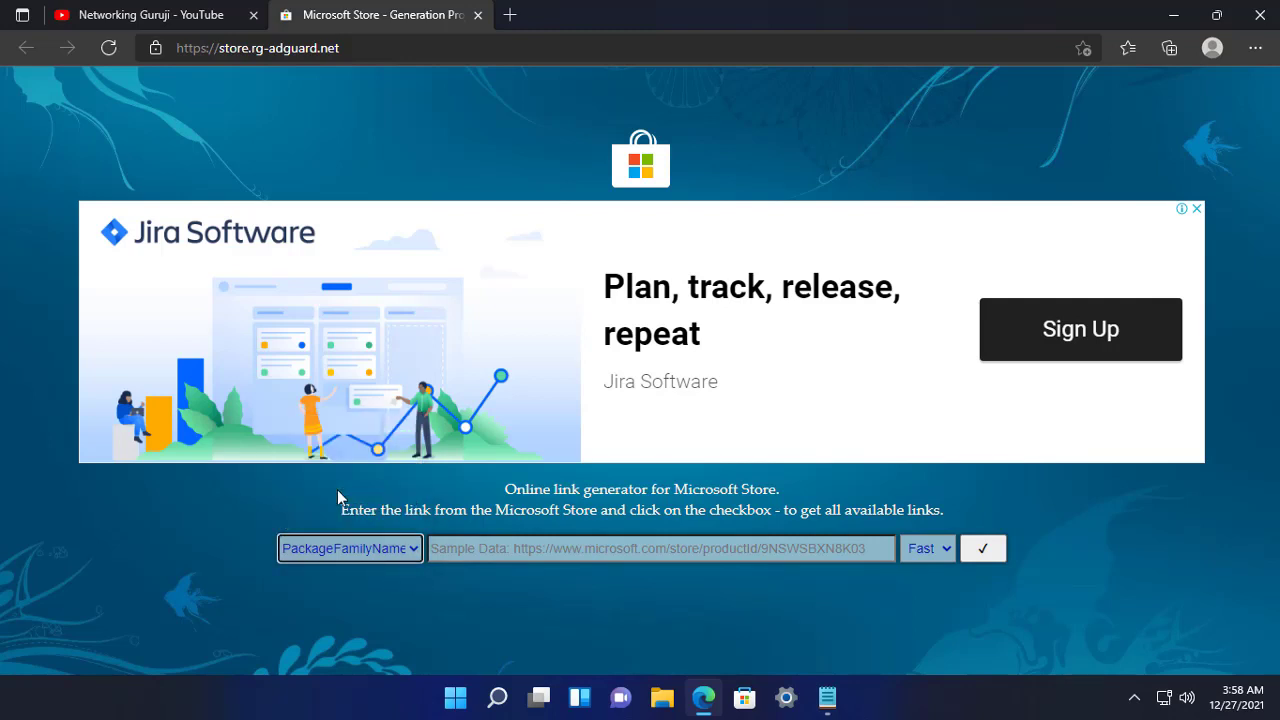
{"action": "left_click", "coordinate": [943, 550]}
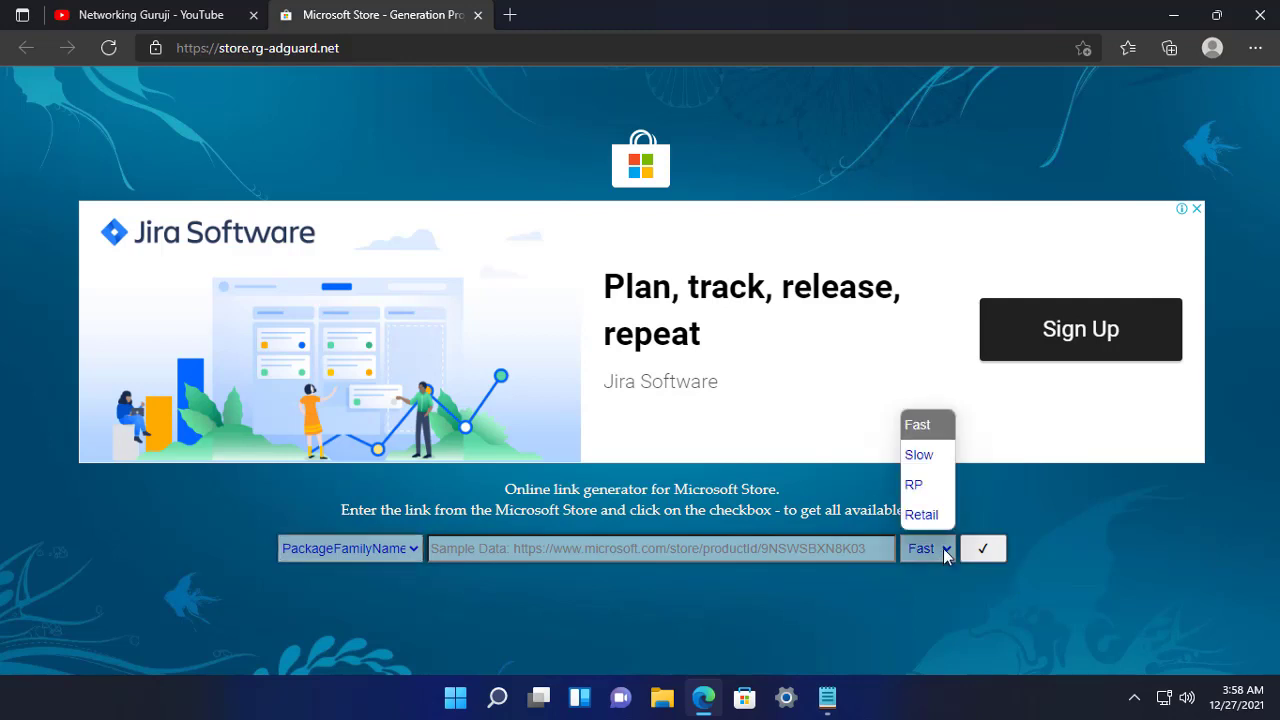
{"action": "left_click", "coordinate": [929, 438]}
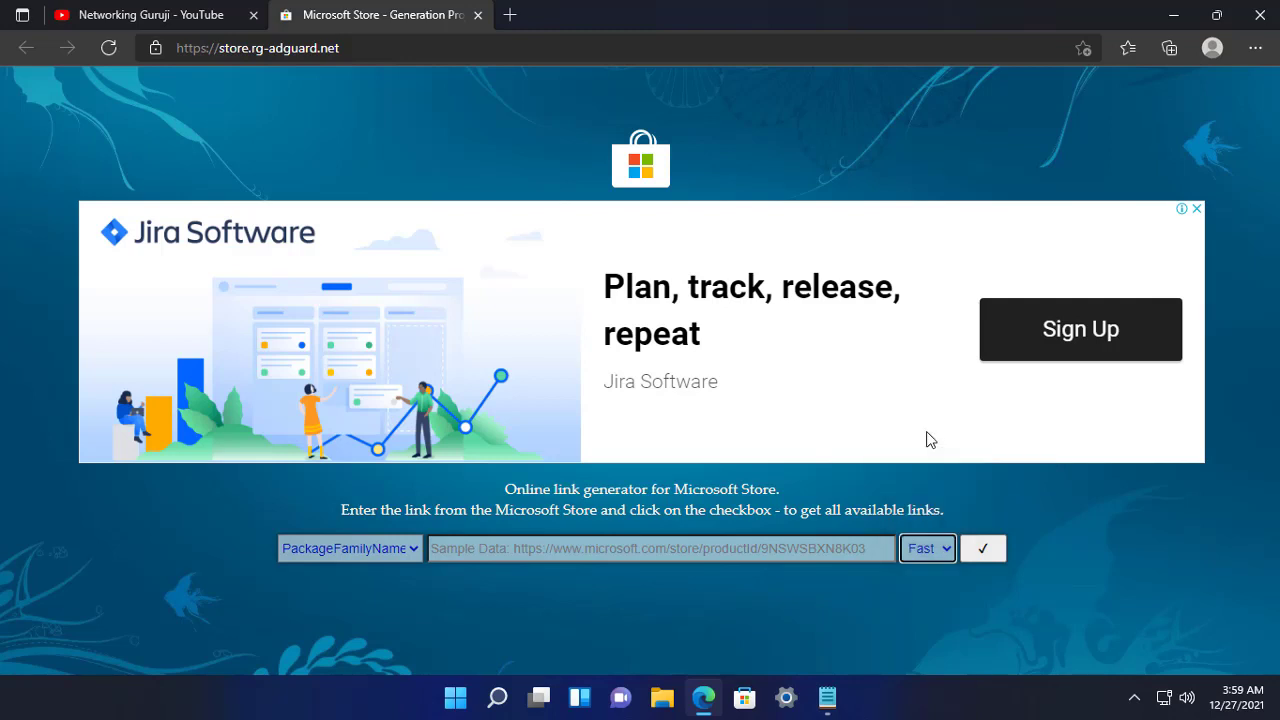
Switch to the Notepad file and copy the package family name Microsoft.ZuneMusic_8wekyb3d8bbwe
{"action": "left_click", "coordinate": [653, 549]}
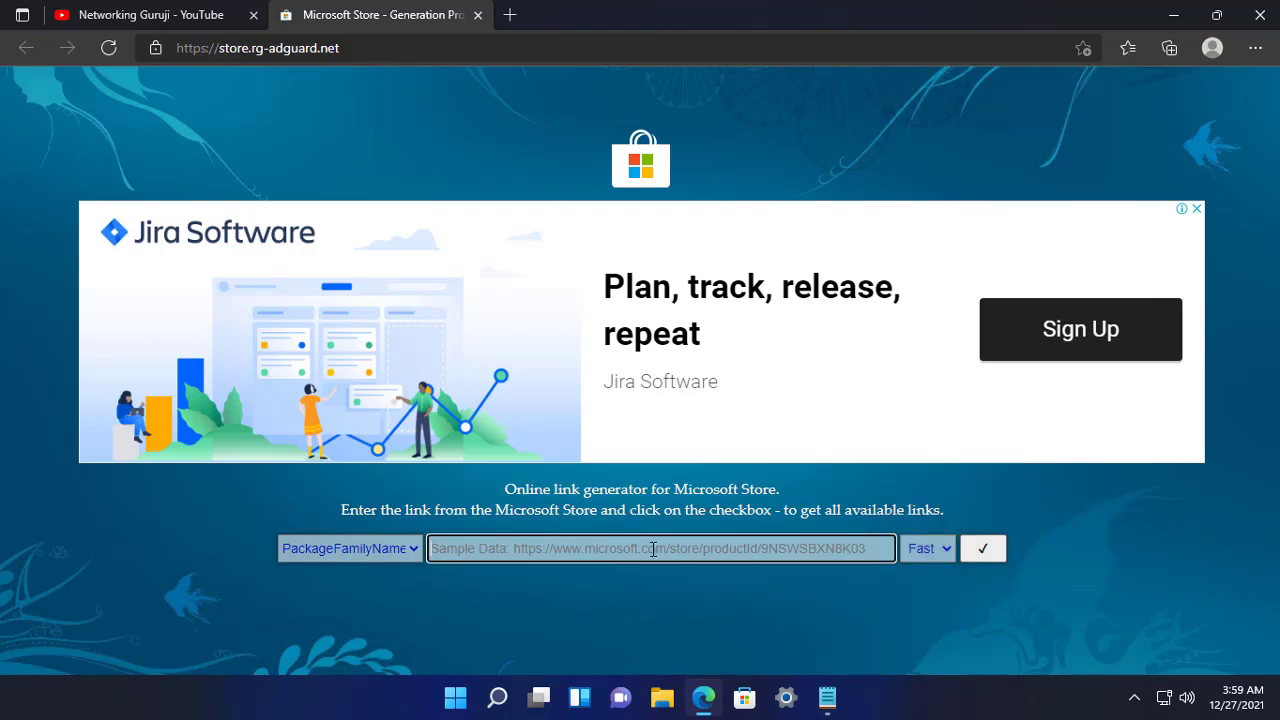
{"action": "left_click", "coordinate": [826, 698]}
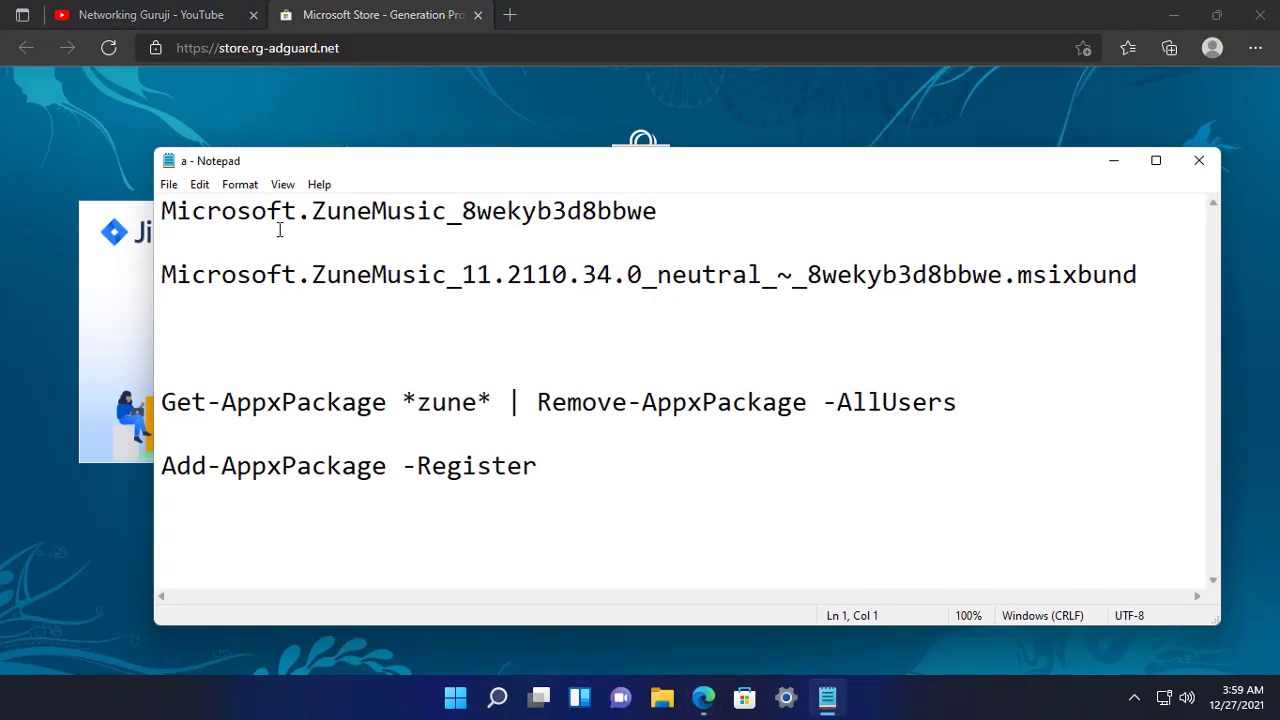
{"action": "left_click_drag", "start_coordinate": [694, 206], "coordinate": [163, 212]}
{"action": "right_click", "coordinate": [238, 220]}
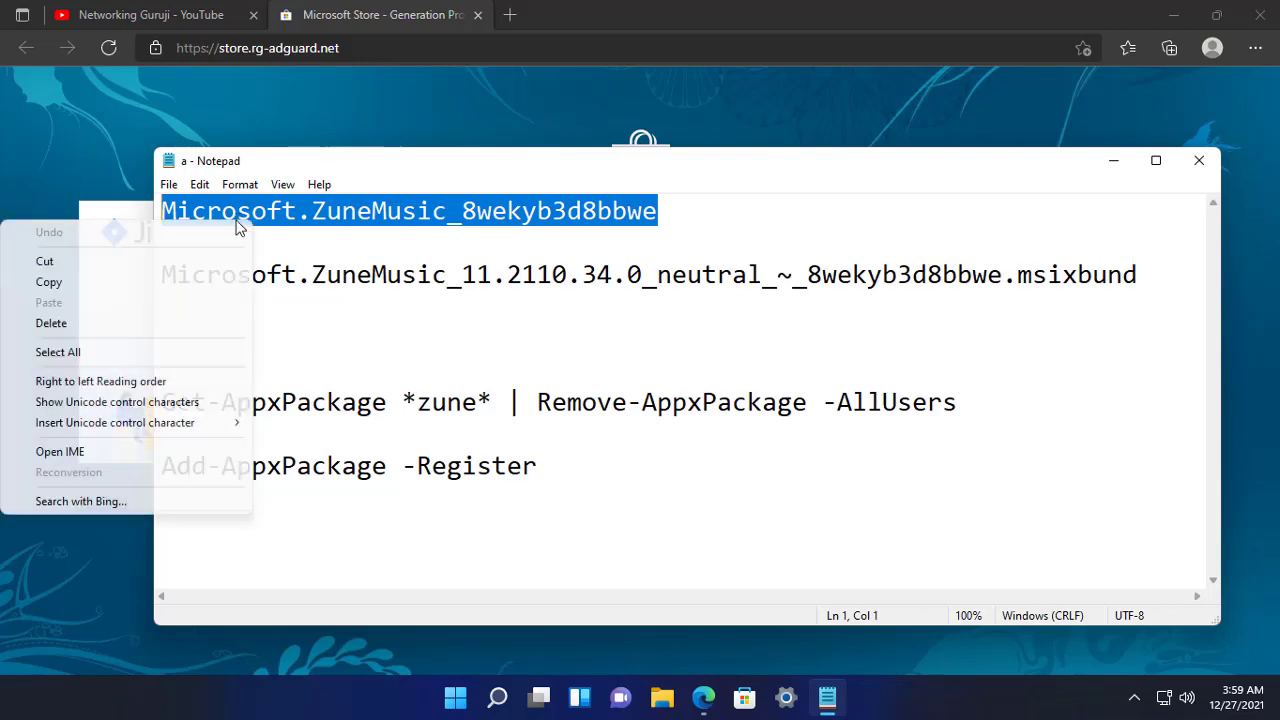
{"action": "left_click", "coordinate": [149, 284]}
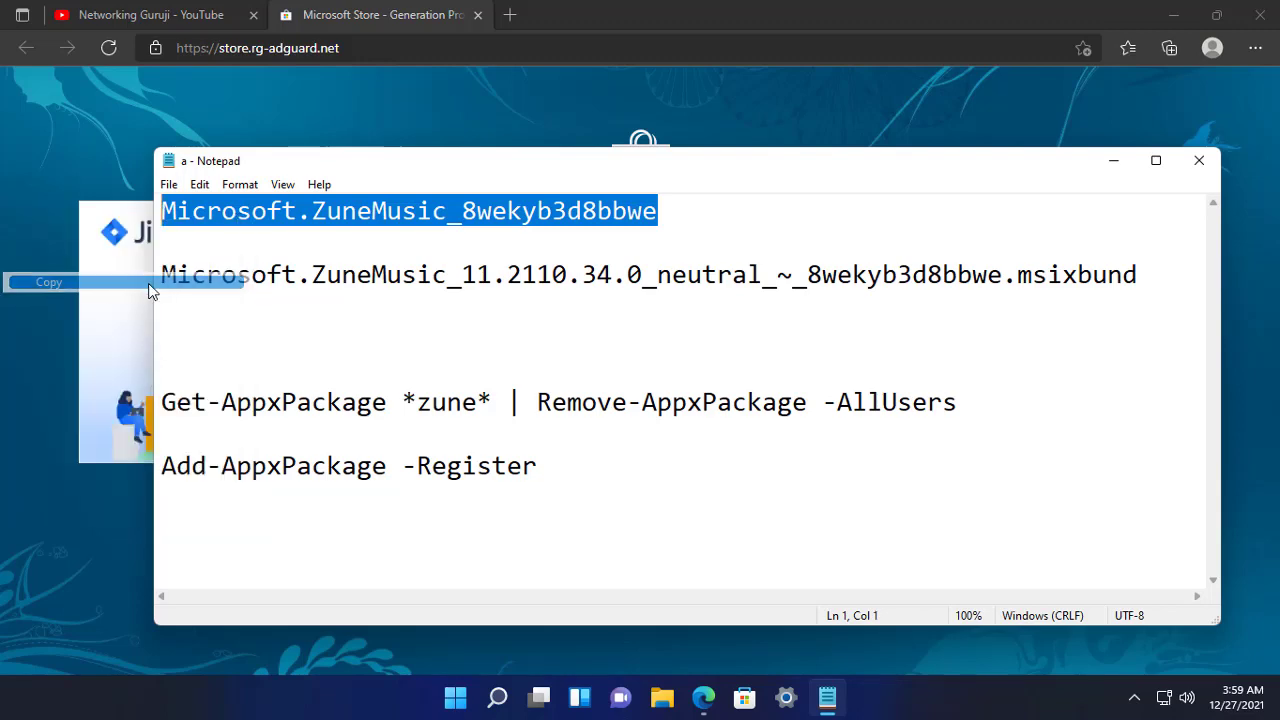
Back in Microsoft Edge, paste Microsoft.ZuneMusic_8wekyb3d8bbwe into the link generator and generate its download links
{"action": "left_click", "coordinate": [92, 163]}
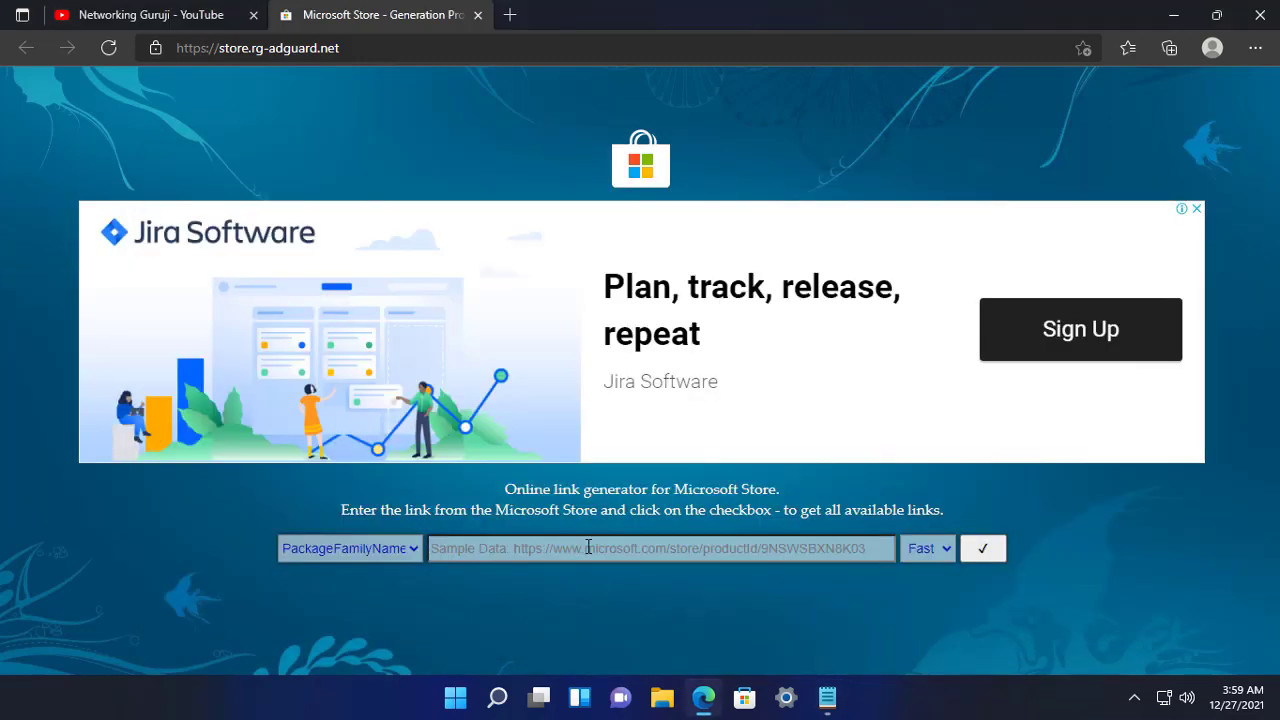
{"action": "right_click", "coordinate": [587, 546]}
{"action": "left_click", "coordinate": [644, 245]}
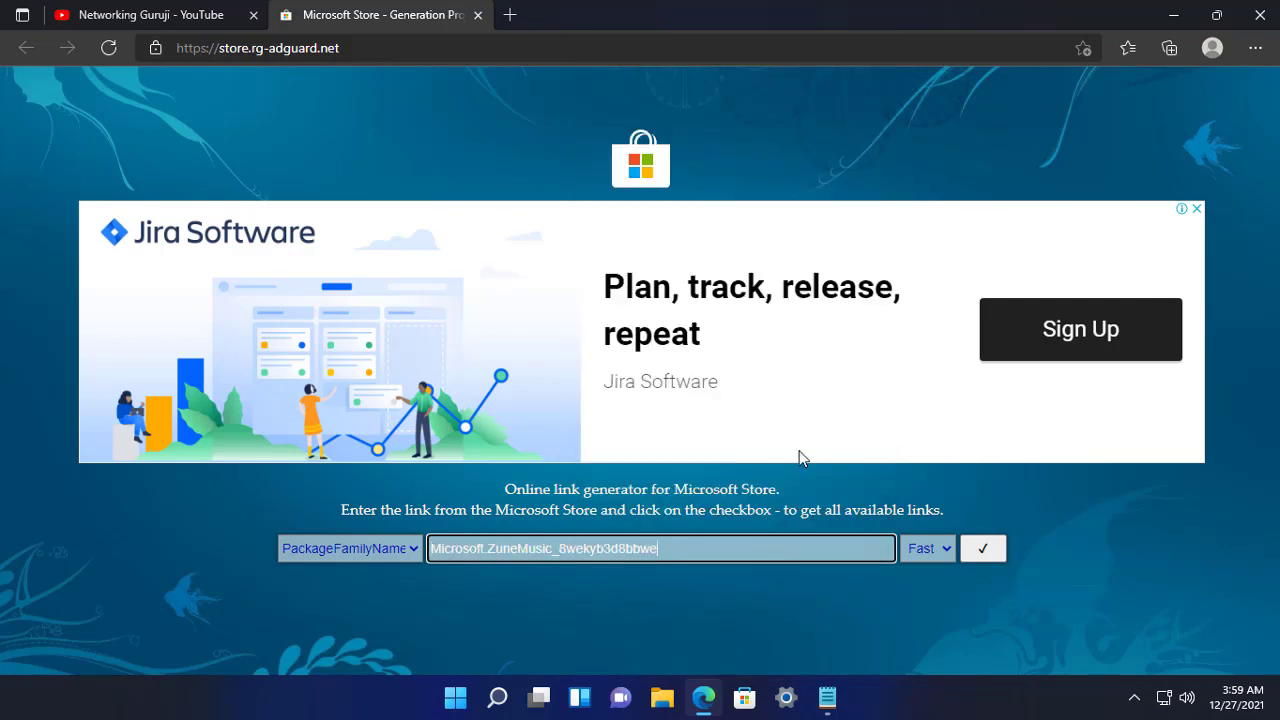
{"action": "left_click", "coordinate": [990, 556]}
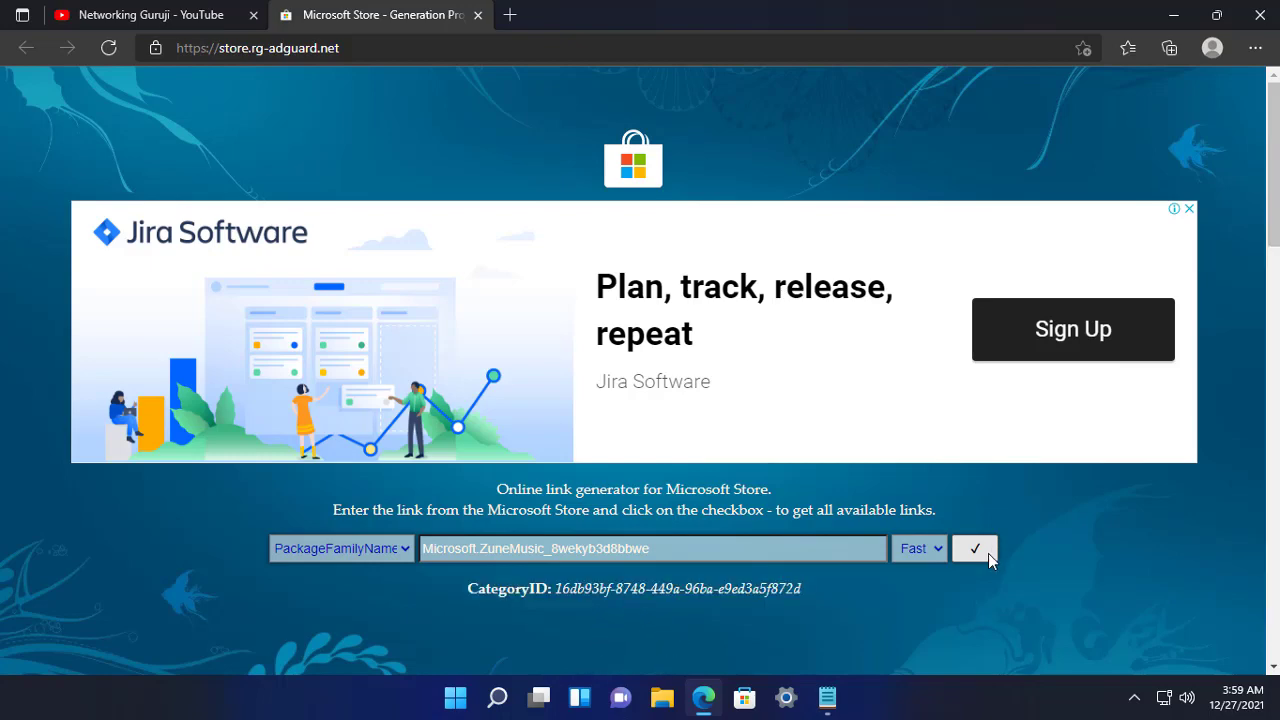
Review the generated download links and copy Microsoft.ZuneMusic_11.2110.34.0_neutral_~_8wekyb3d8bbwe.msixbund from the Notepad file
{"action": "scroll", "coordinate": [640, 400], "scroll_direction": "down", "scroll_amount": 6}
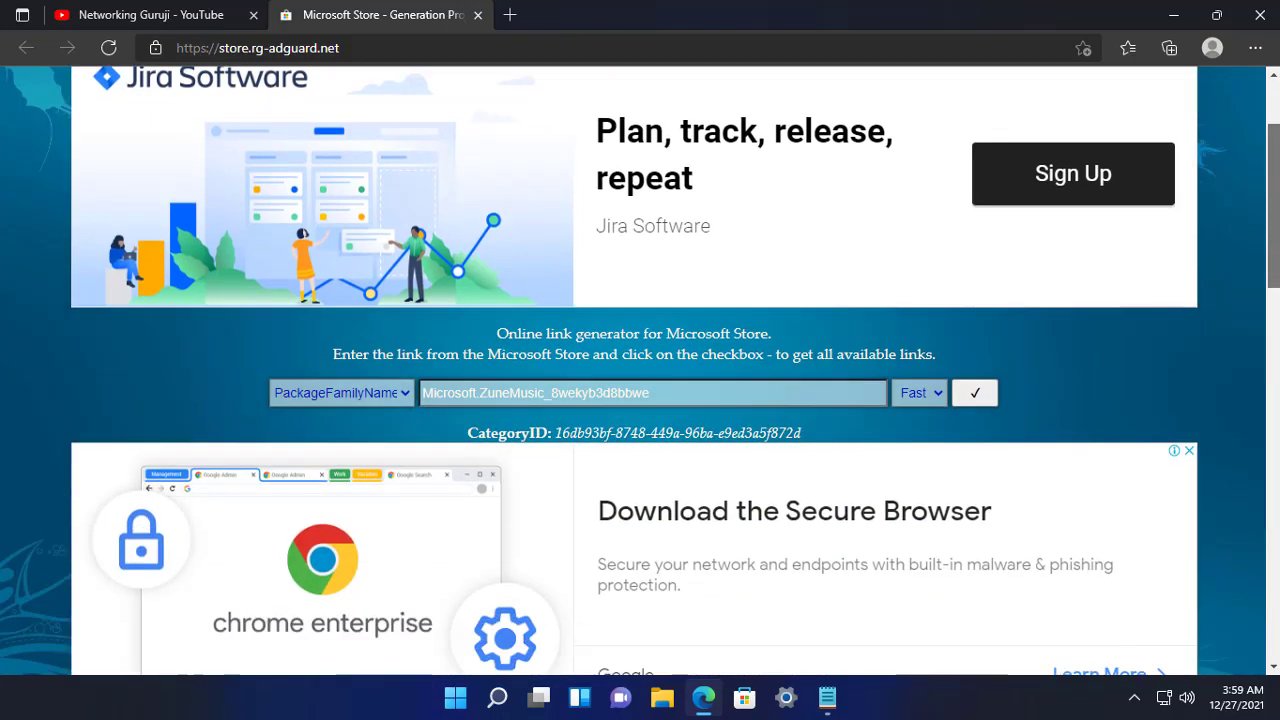
{"action": "scroll", "coordinate": [640, 400], "scroll_direction": "down", "scroll_amount": 3}
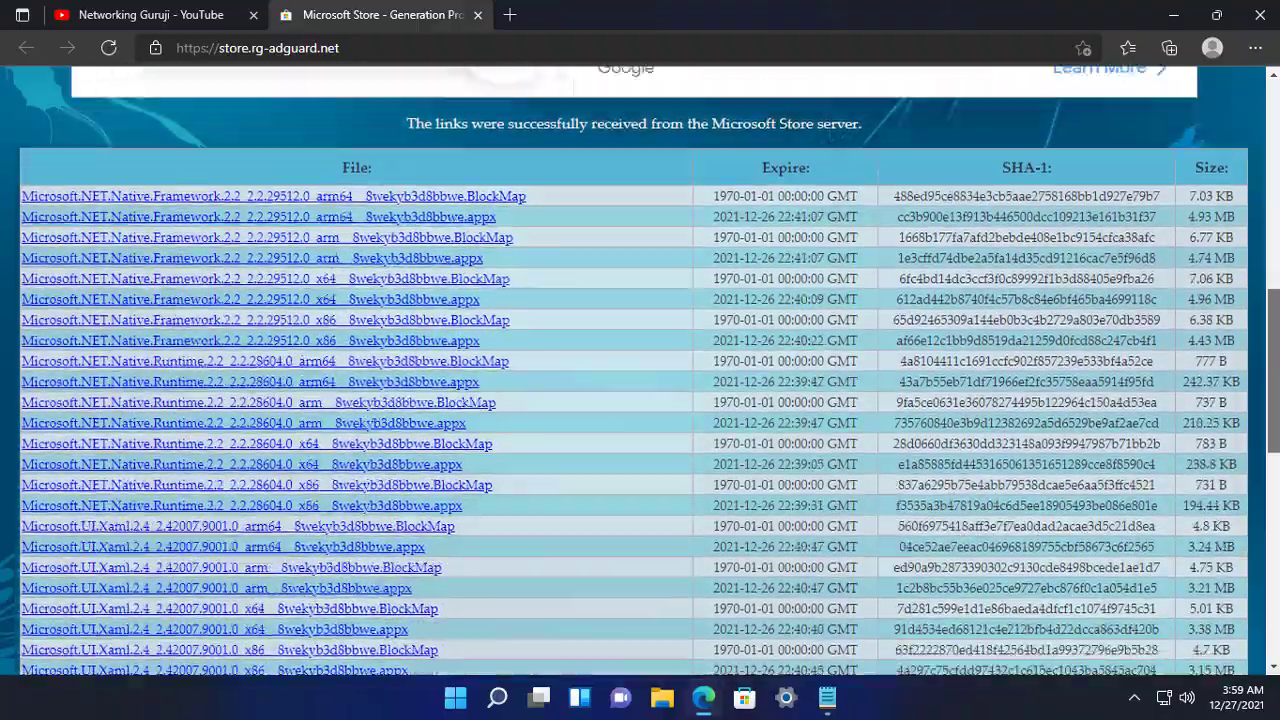
{"action": "scroll", "coordinate": [640, 370], "scroll_direction": "down", "scroll_amount": 3}
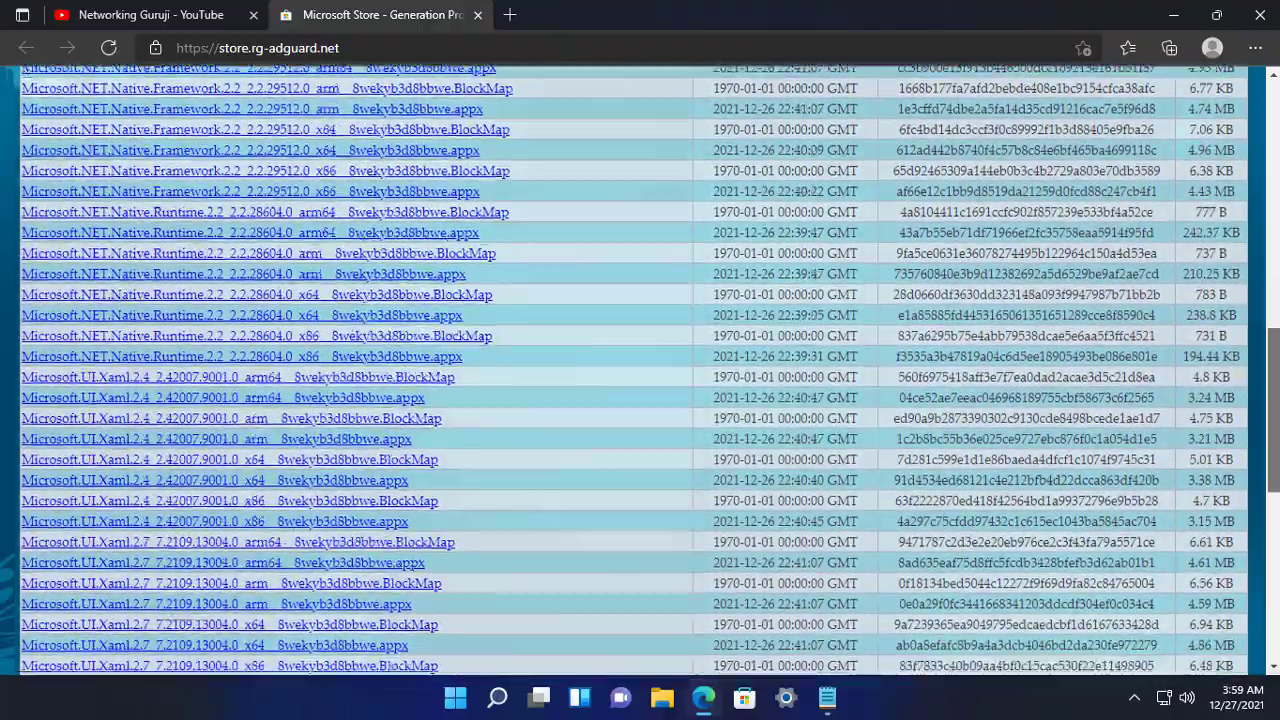
{"action": "scroll", "coordinate": [640, 370], "scroll_direction": "down", "scroll_amount": 3}
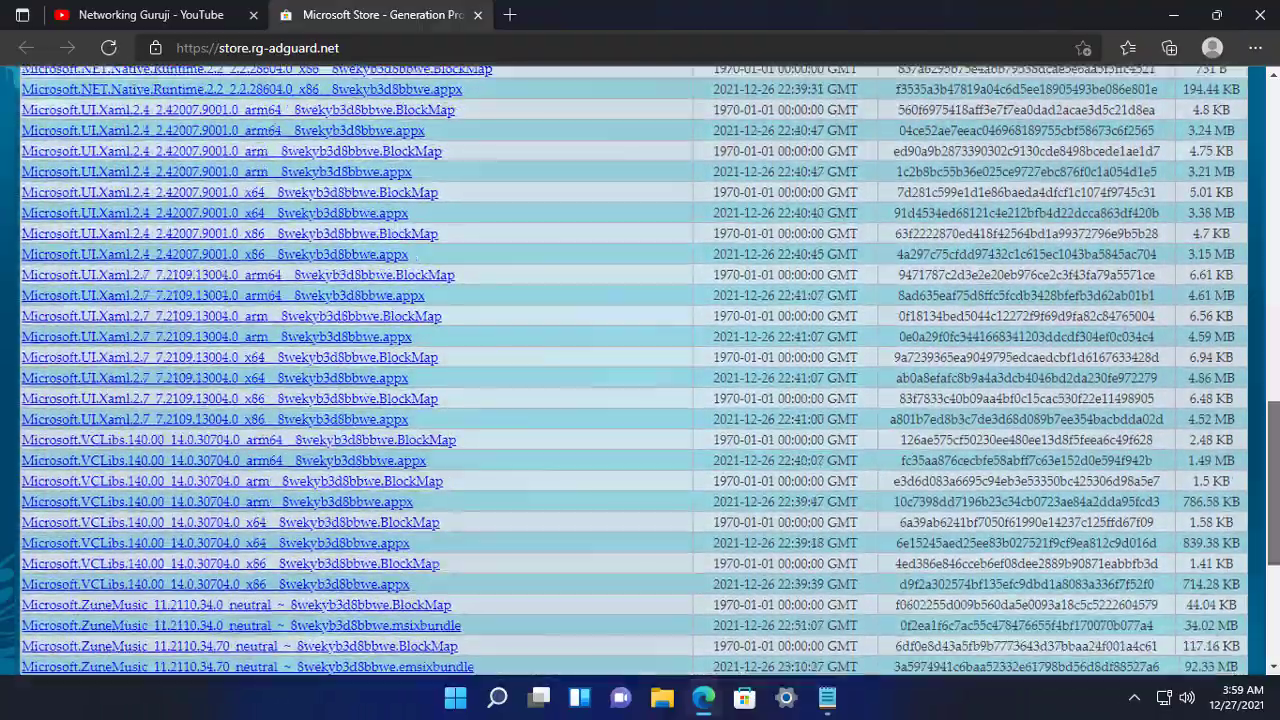
{"action": "scroll", "coordinate": [640, 370], "scroll_direction": "down", "scroll_amount": 3}
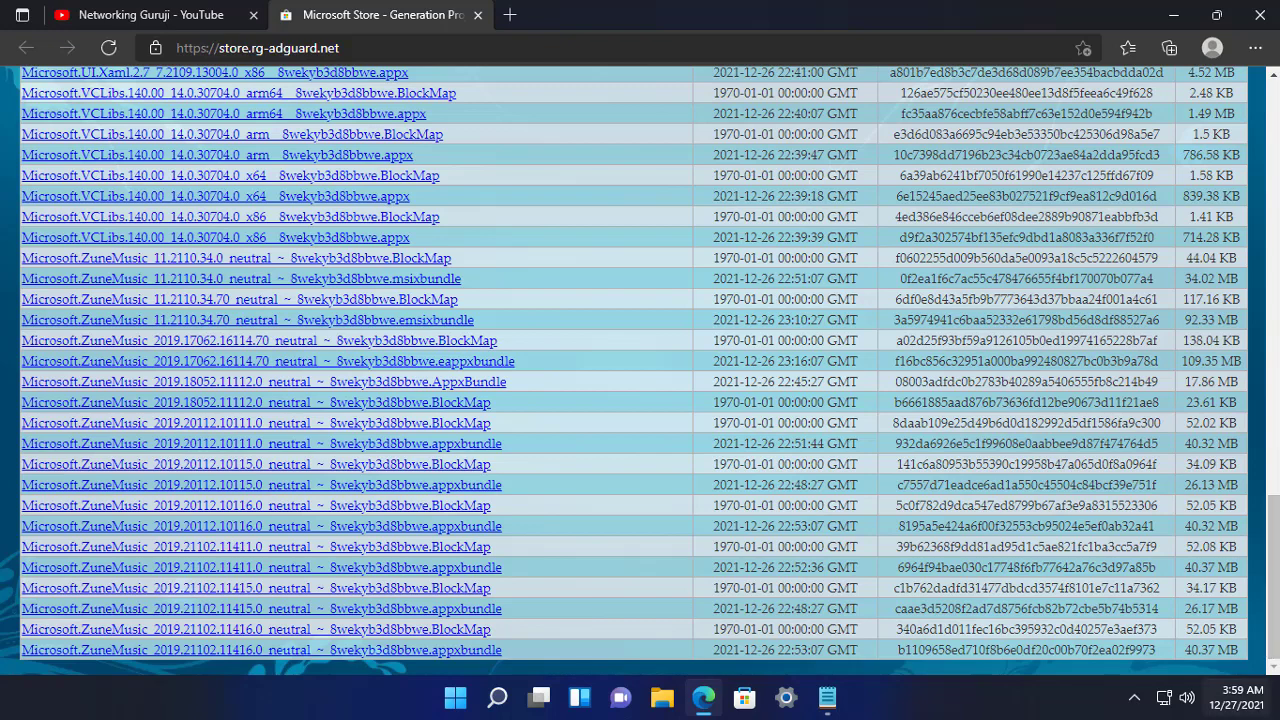
{"action": "left_click", "coordinate": [827, 697]}
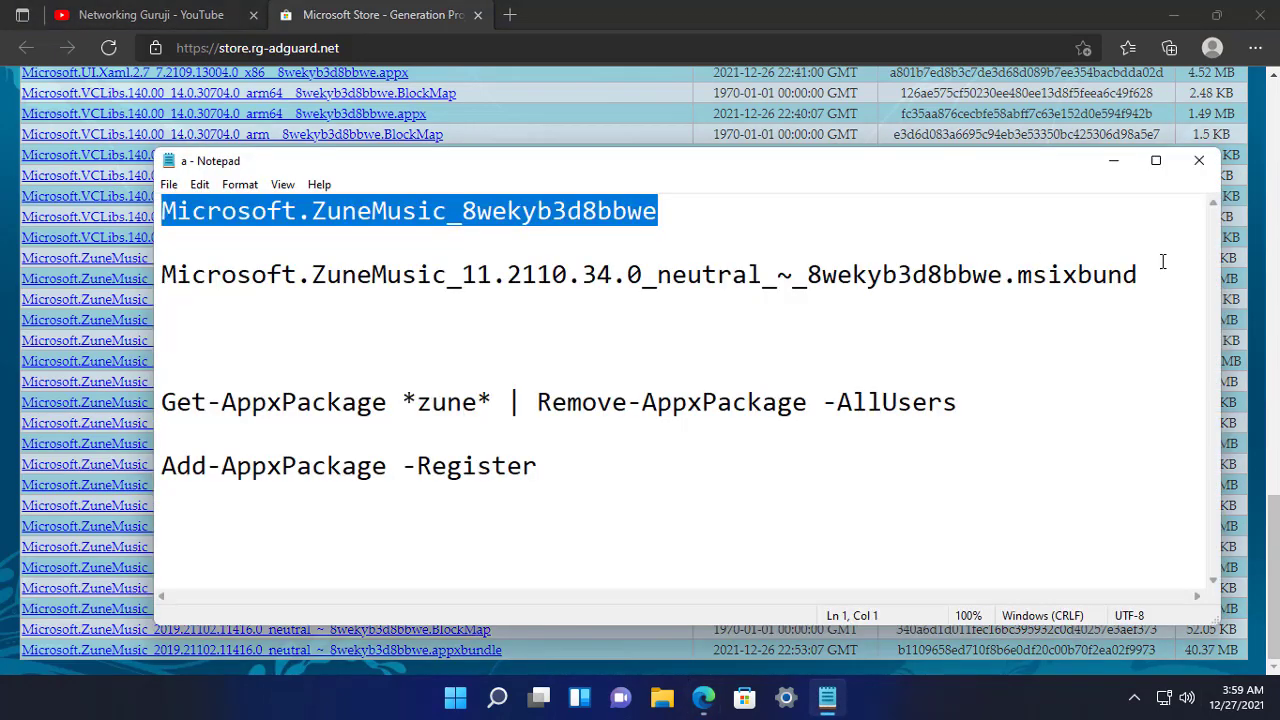
{"action": "left_click_drag", "start_coordinate": [1140, 275], "coordinate": [160, 276]}
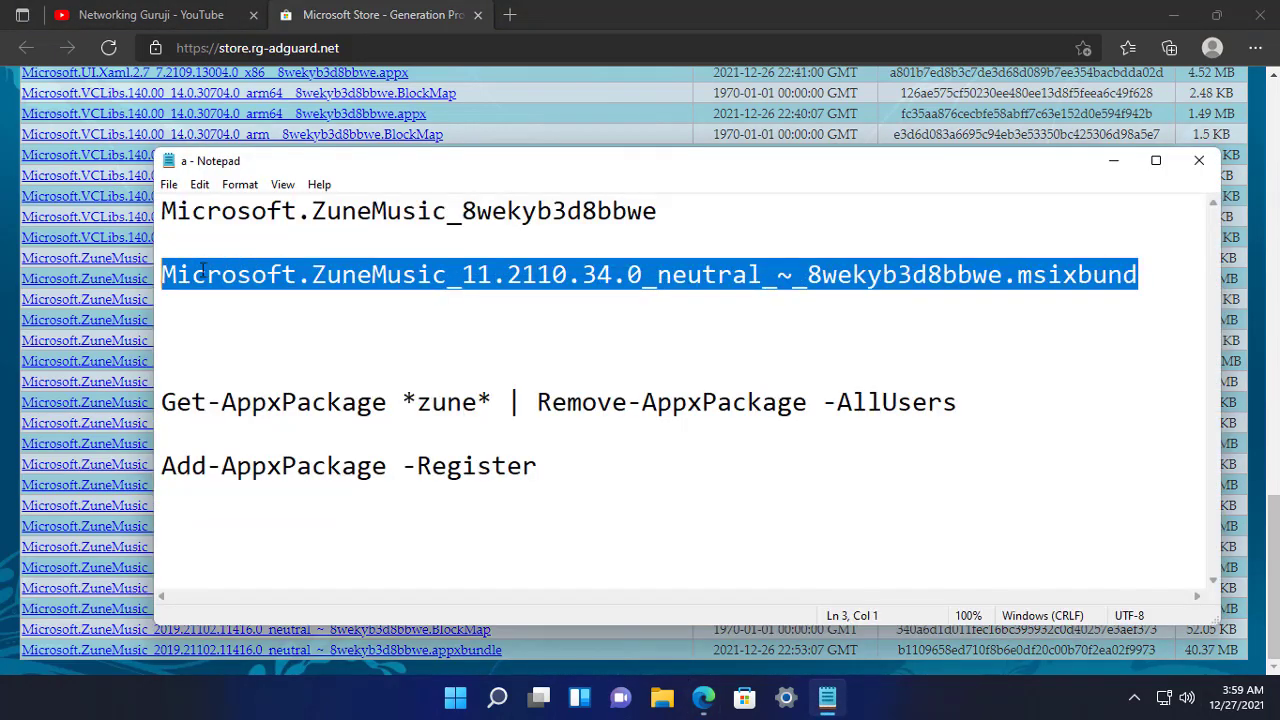
{"action": "right_click", "coordinate": [328, 274]}
{"action": "left_click", "coordinate": [181, 334]}
Back in Microsoft Edge, search the page for the copied name Microsoft.ZuneMusic_11.2110.34.0_neutral_~_8wekyb3d8bbwe.msixbund
{"action": "left_click", "coordinate": [10, 341]}
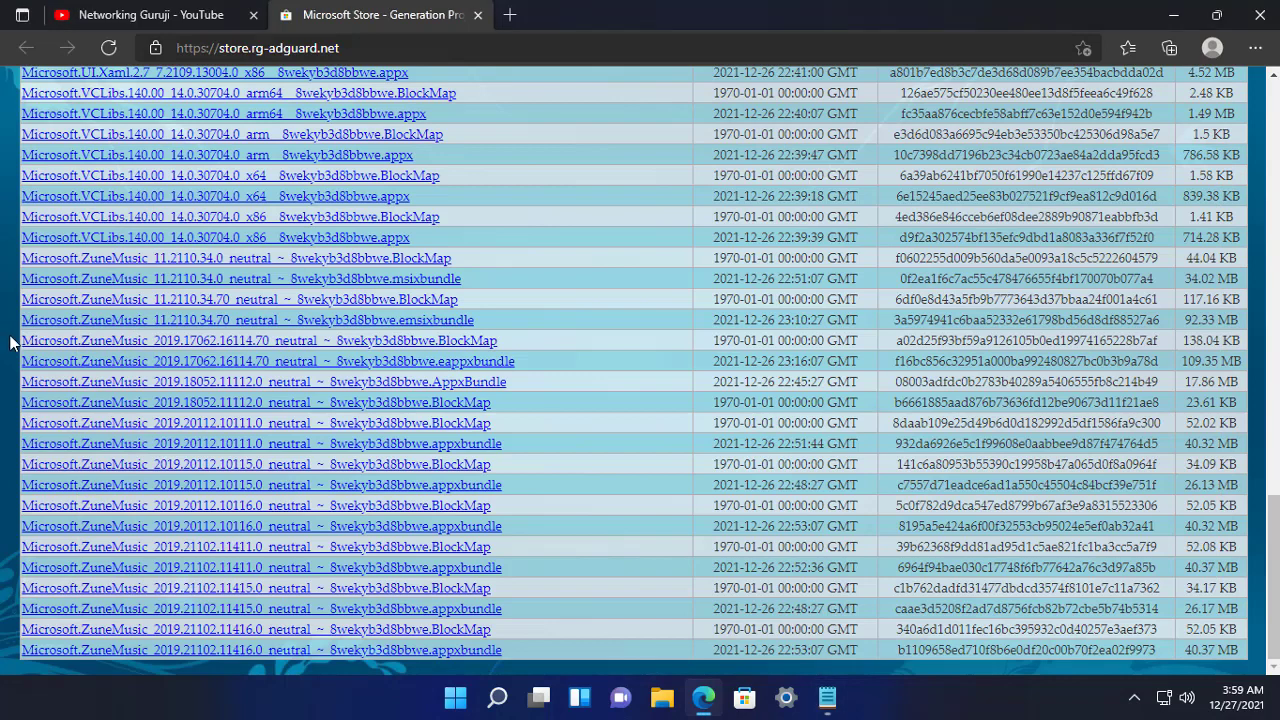
{"action": "key", "text": "ctrl+f"}
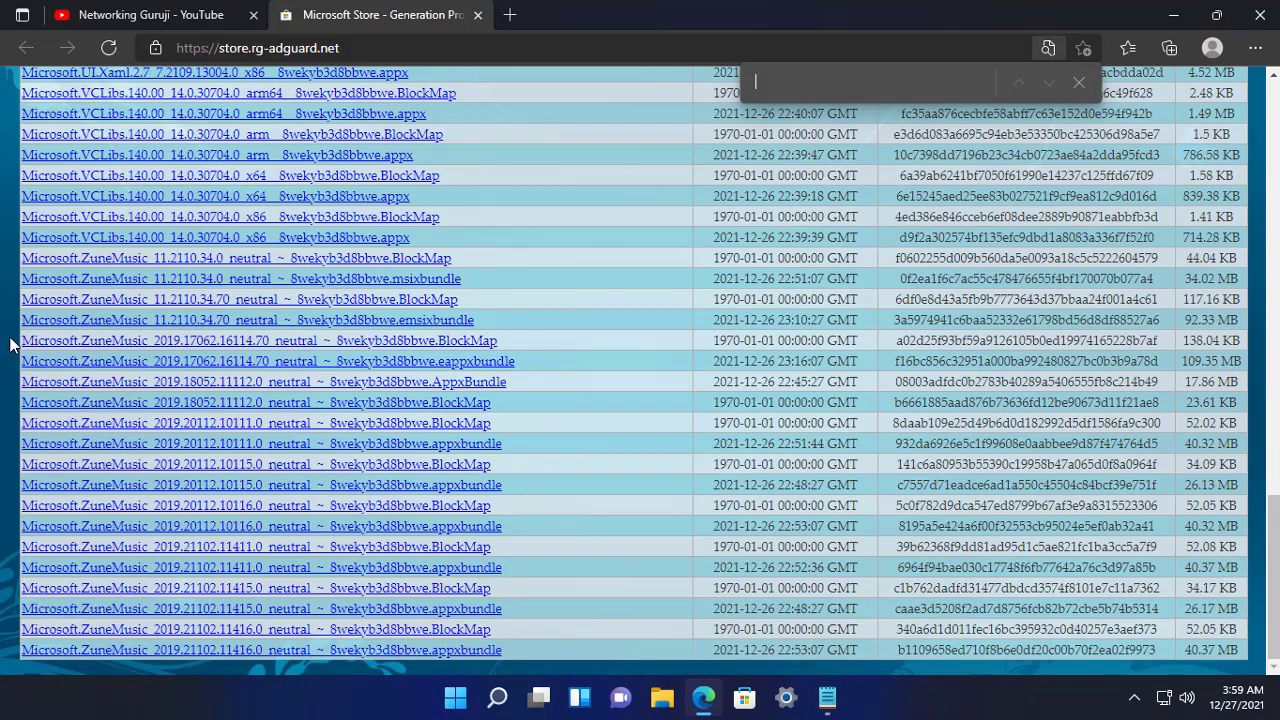
{"action": "right_click", "coordinate": [838, 94]}
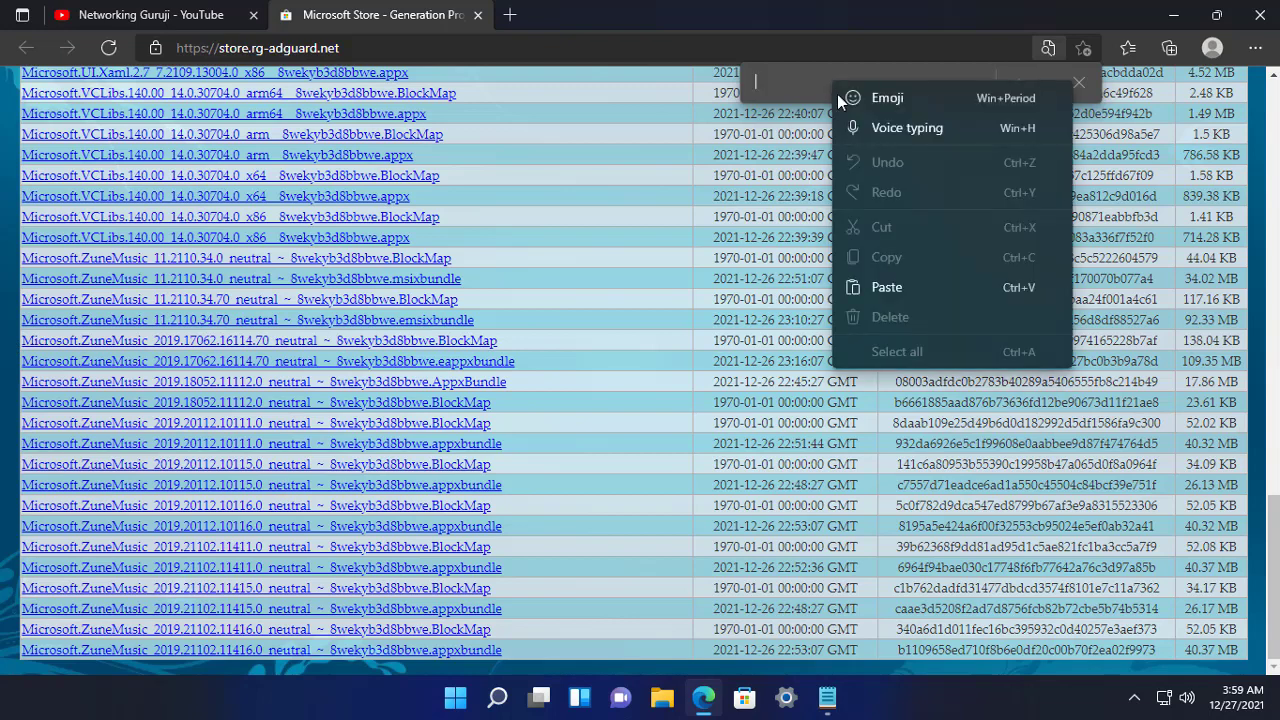
{"action": "left_click", "coordinate": [886, 287]}
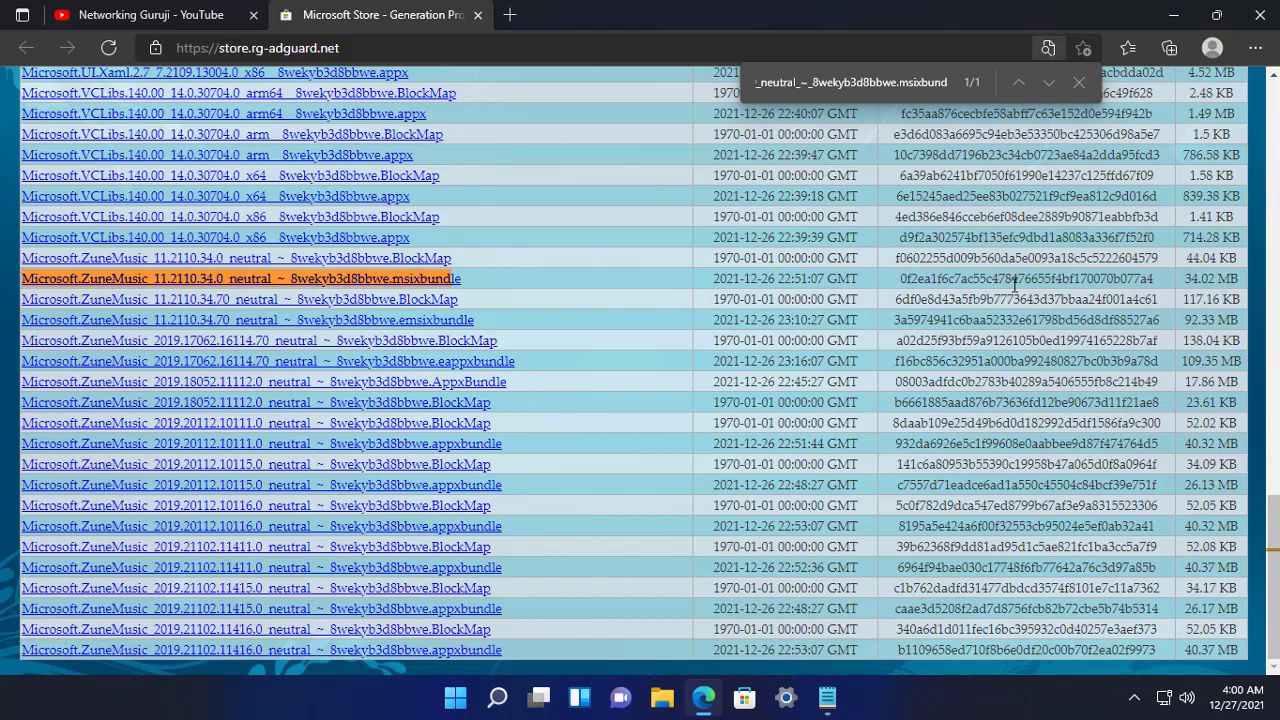
Download the highlighted Microsoft.ZuneMusic_11.2110.34.0 msixbundle file and choose to keep it anyway despite the insecure-download block
{"action": "left_click", "coordinate": [327, 289]}
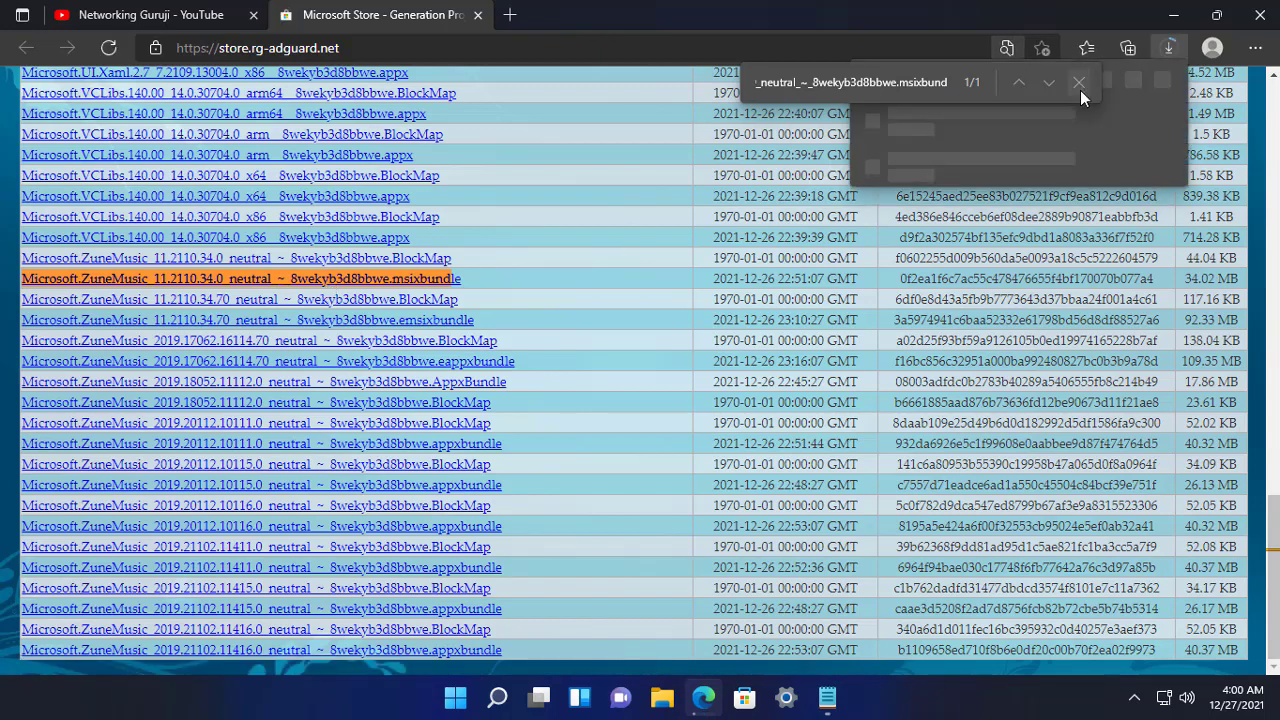
{"action": "left_click", "coordinate": [1169, 48]}
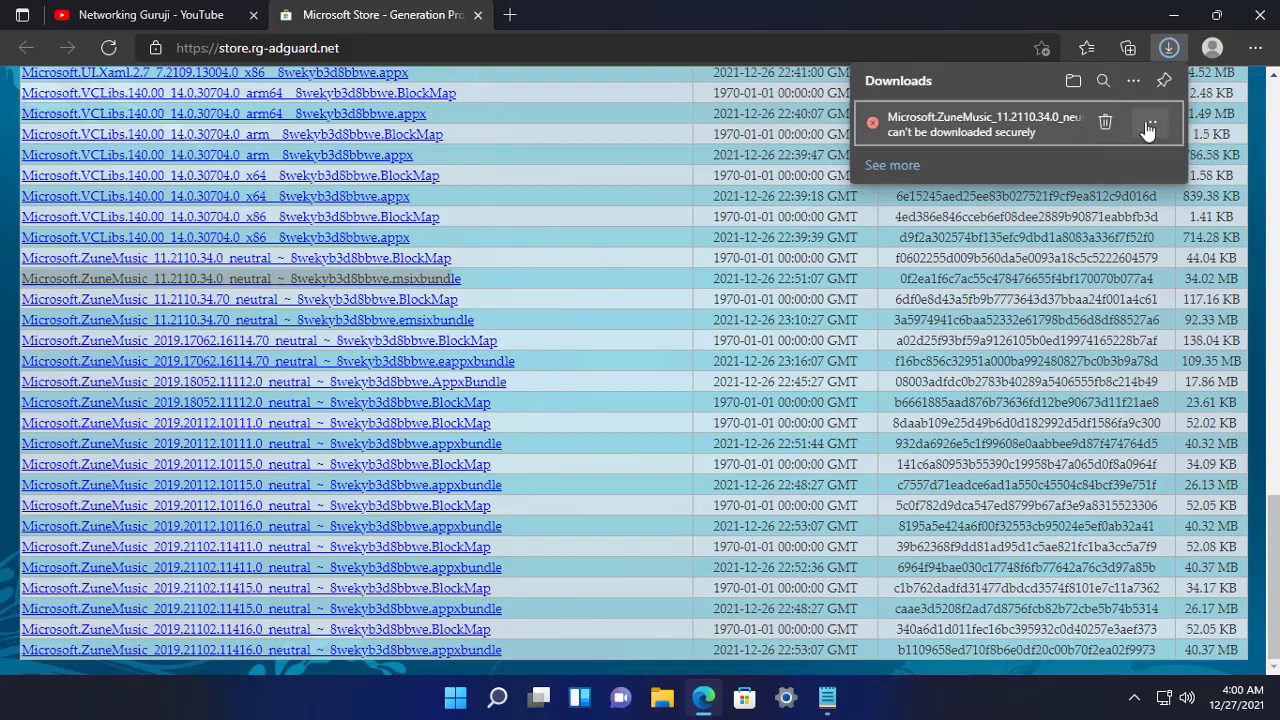
{"action": "left_click", "coordinate": [1151, 129]}
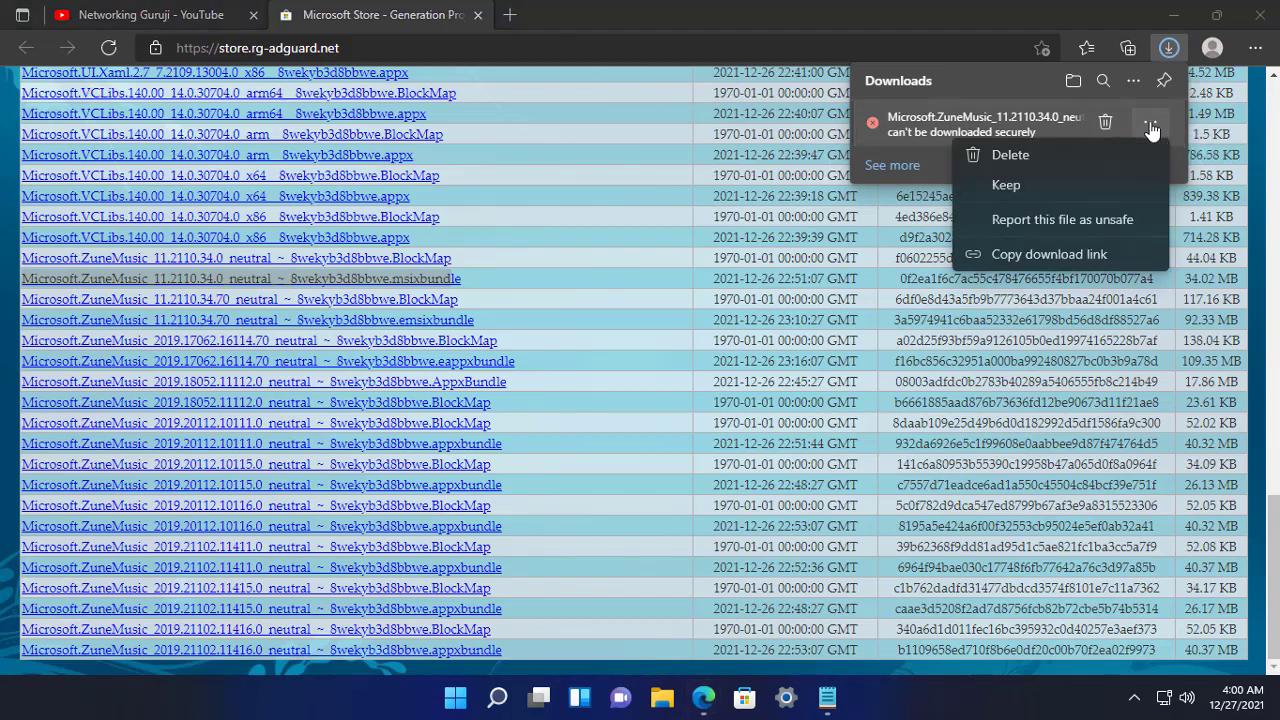
{"action": "left_click", "coordinate": [1023, 185]}
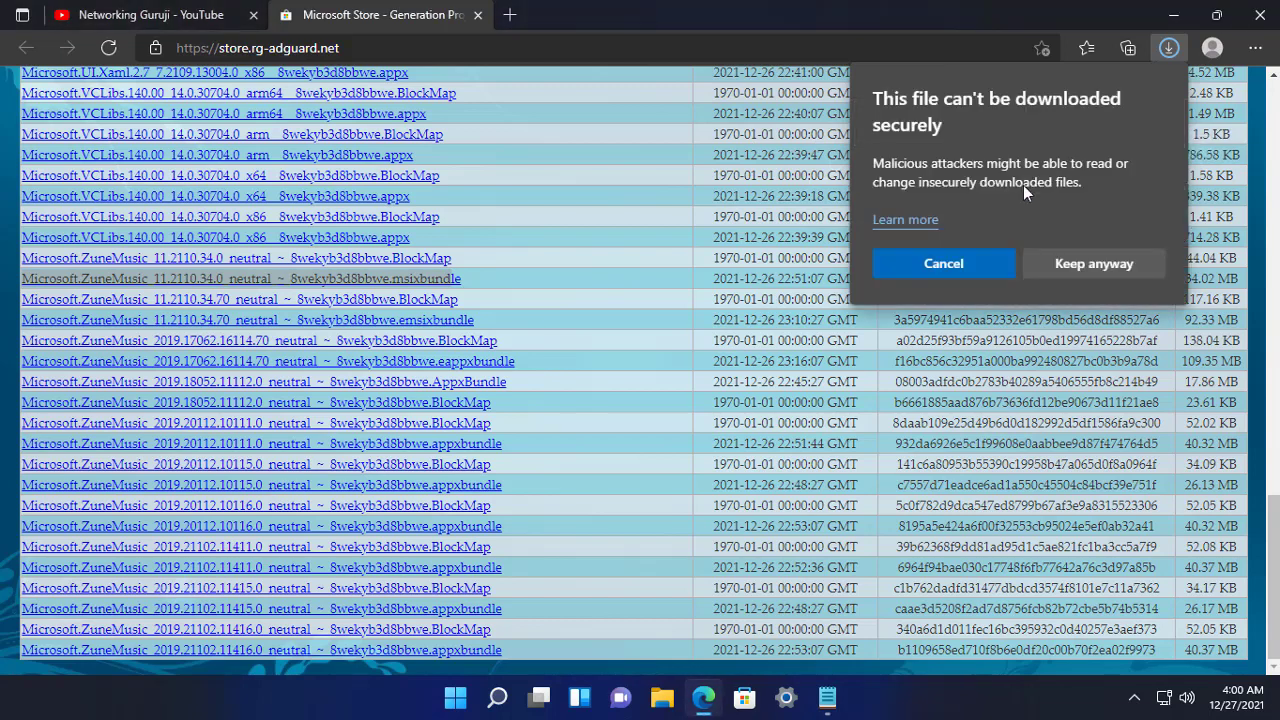
{"action": "left_click", "coordinate": [1083, 266]}
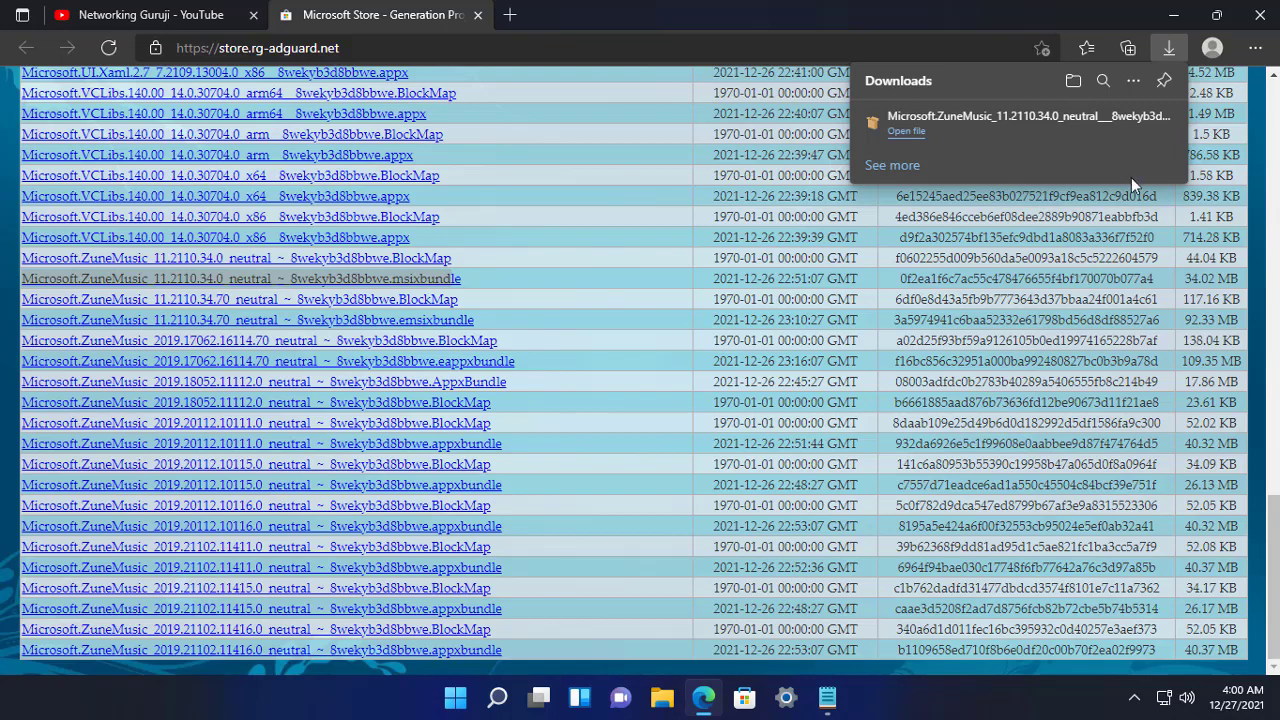
Show the downloaded bundle in its Downloads folder and minimize the Microsoft Edge and Notepad windows
{"action": "mouse_move", "coordinate": [1068, 144]}
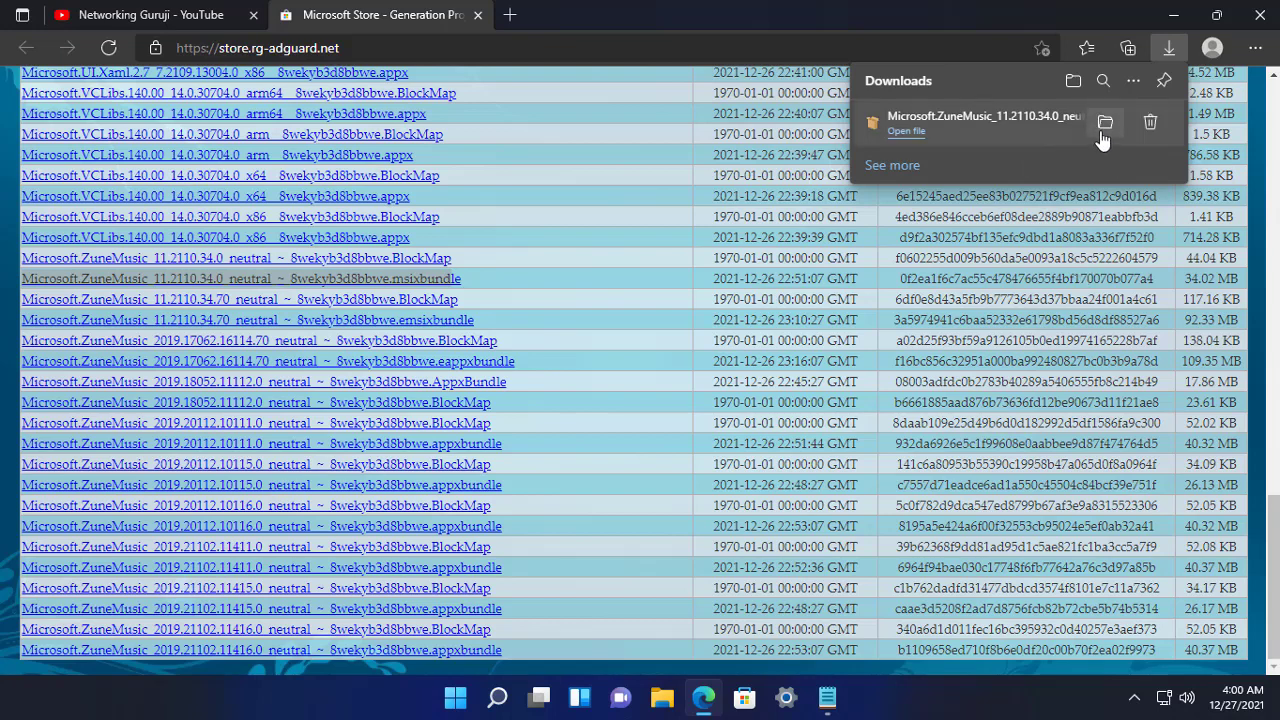
{"action": "left_click", "coordinate": [1101, 134]}
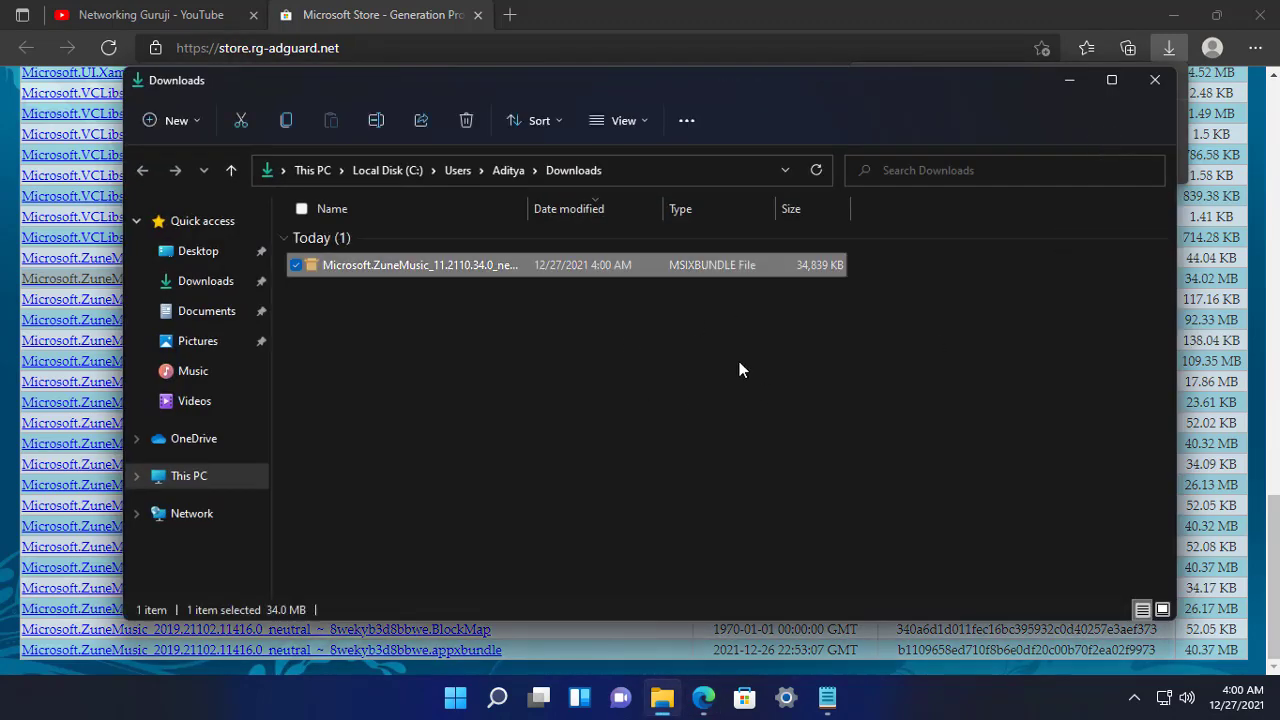
{"action": "left_click", "coordinate": [1176, 16]}
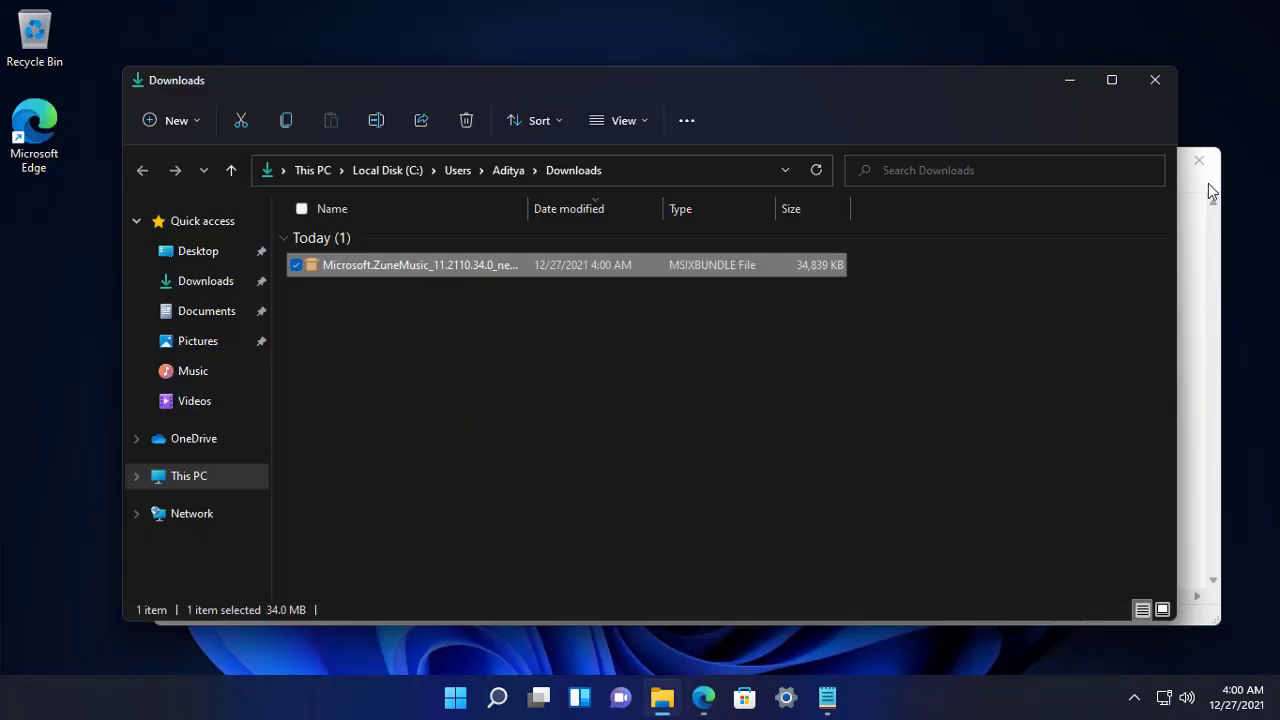
{"action": "left_click", "coordinate": [1205, 182]}
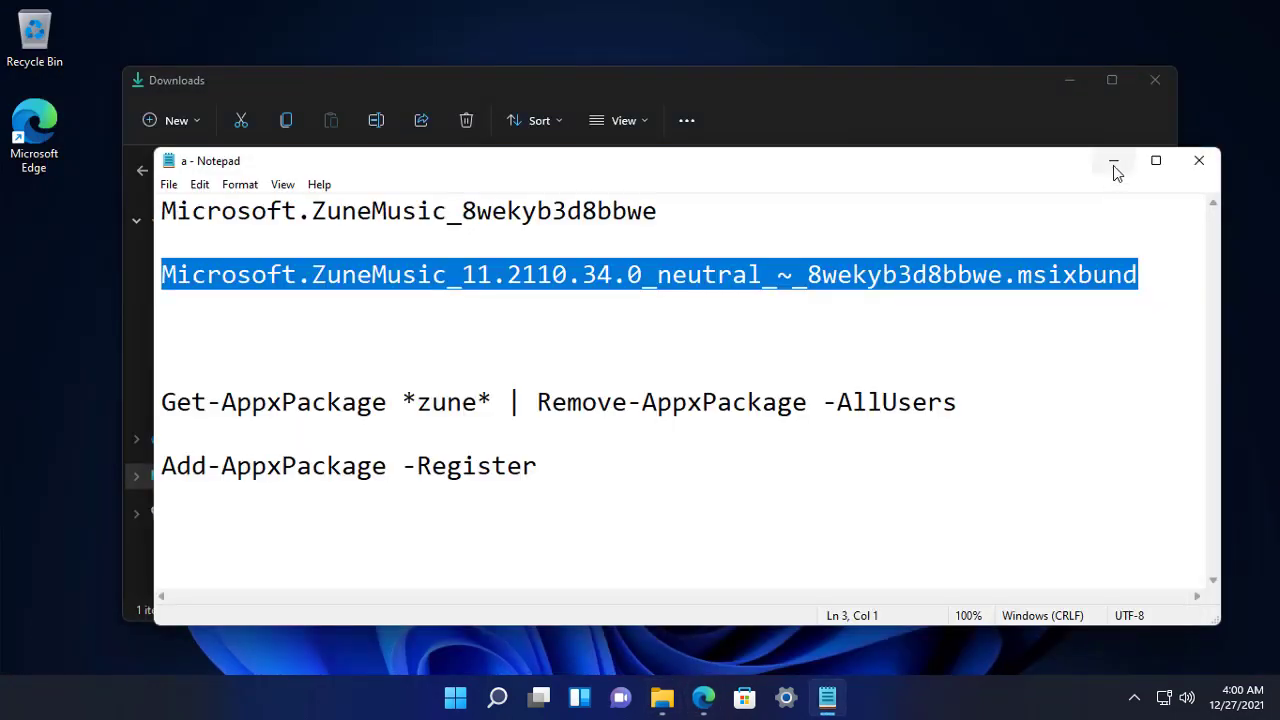
{"action": "left_click", "coordinate": [1113, 162]}
{"action": "left_click", "coordinate": [681, 323]}
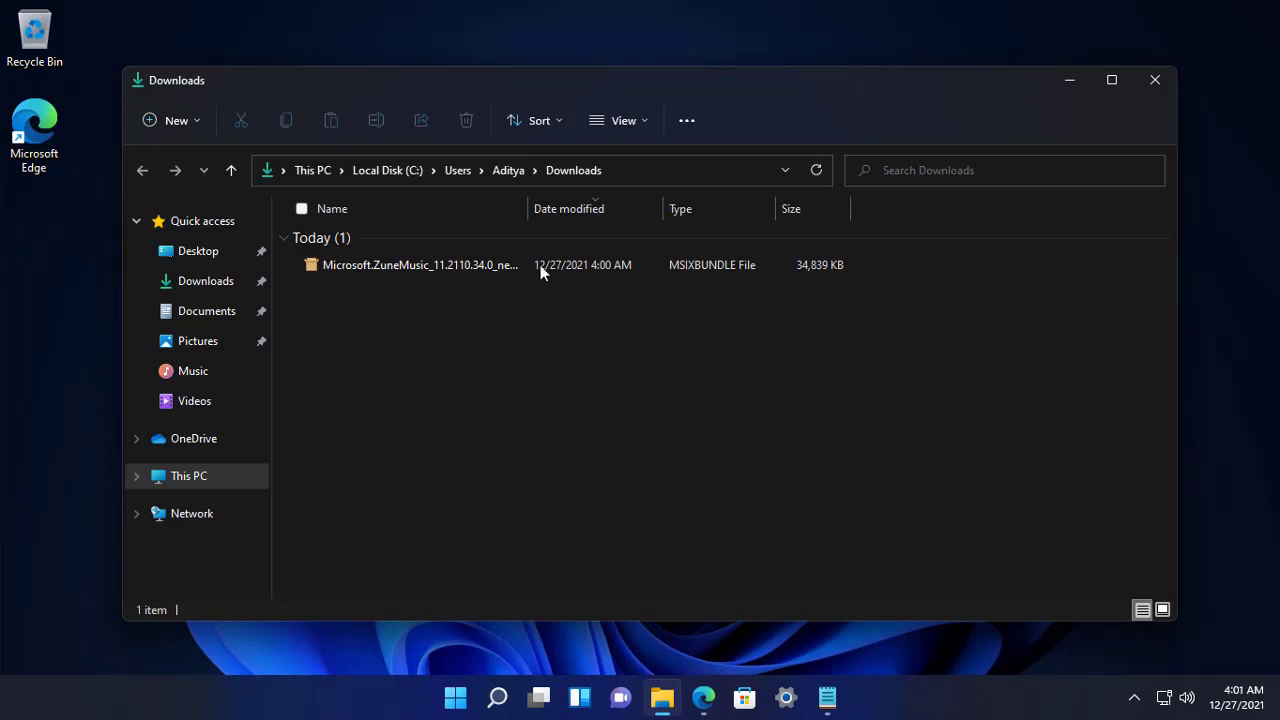
Extract the ZuneMusic msixbundle with 7-Zip to the folder Microsoft.ZuneMusic_11.2110.34.0_neutral___8wekyb3d8bbwe and open that folder
{"action": "left_click", "coordinate": [436, 268]}
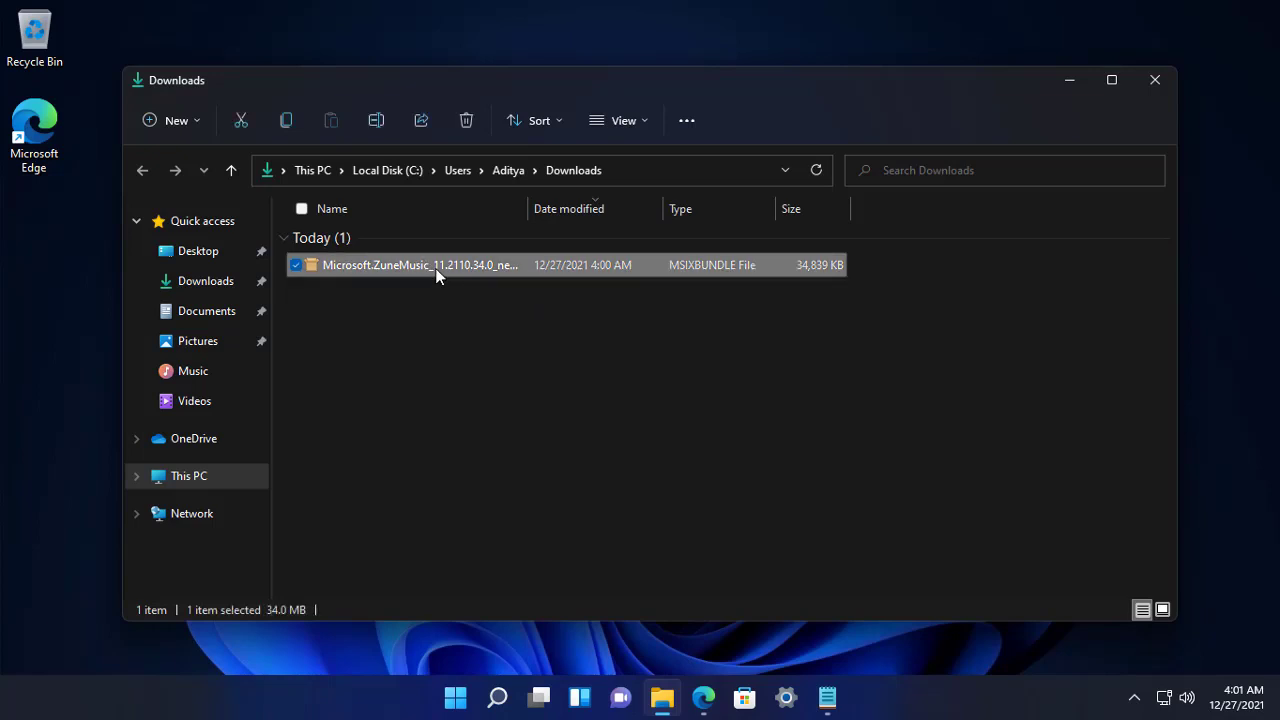
{"action": "right_click", "coordinate": [436, 276]}
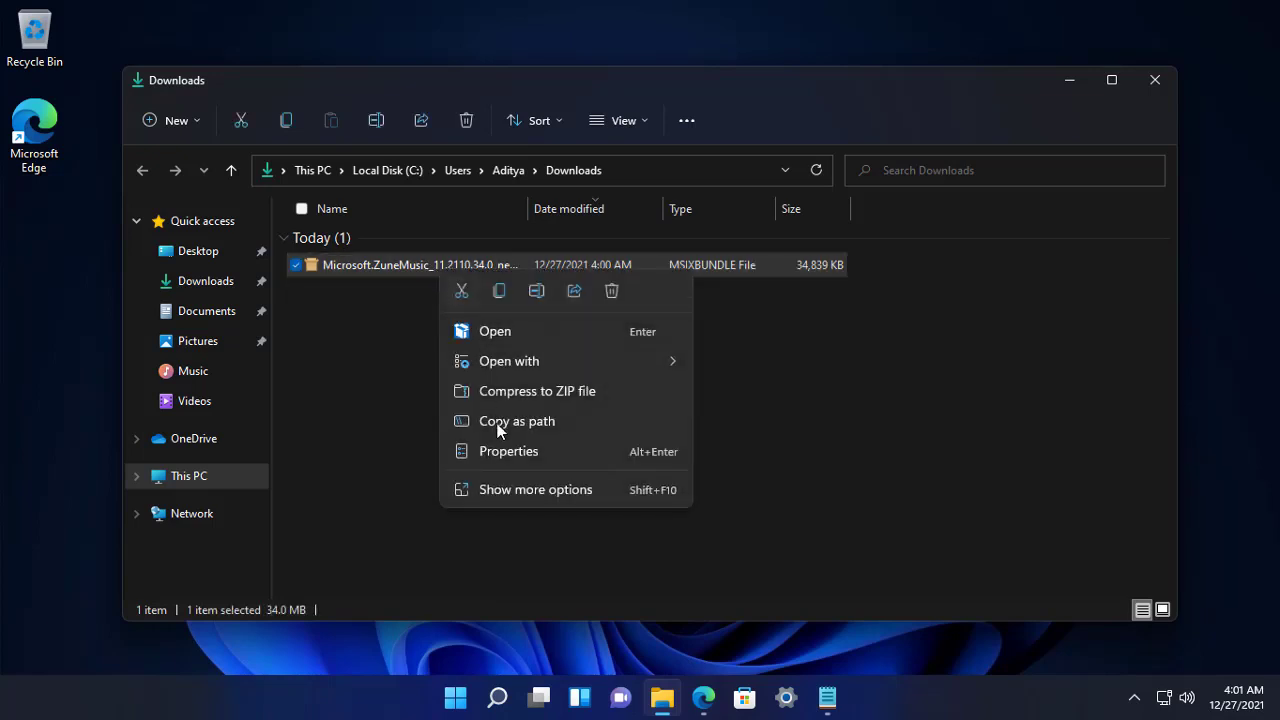
{"action": "left_click", "coordinate": [527, 489]}
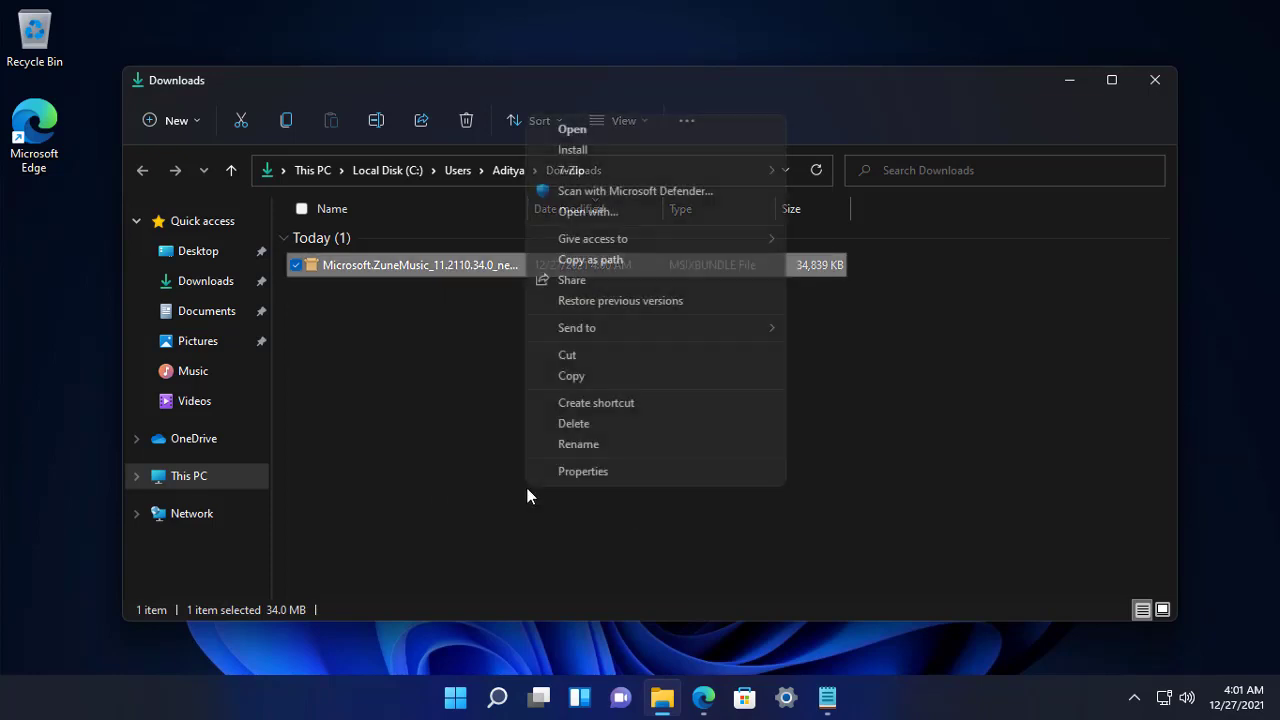
{"action": "mouse_move", "coordinate": [619, 176]}
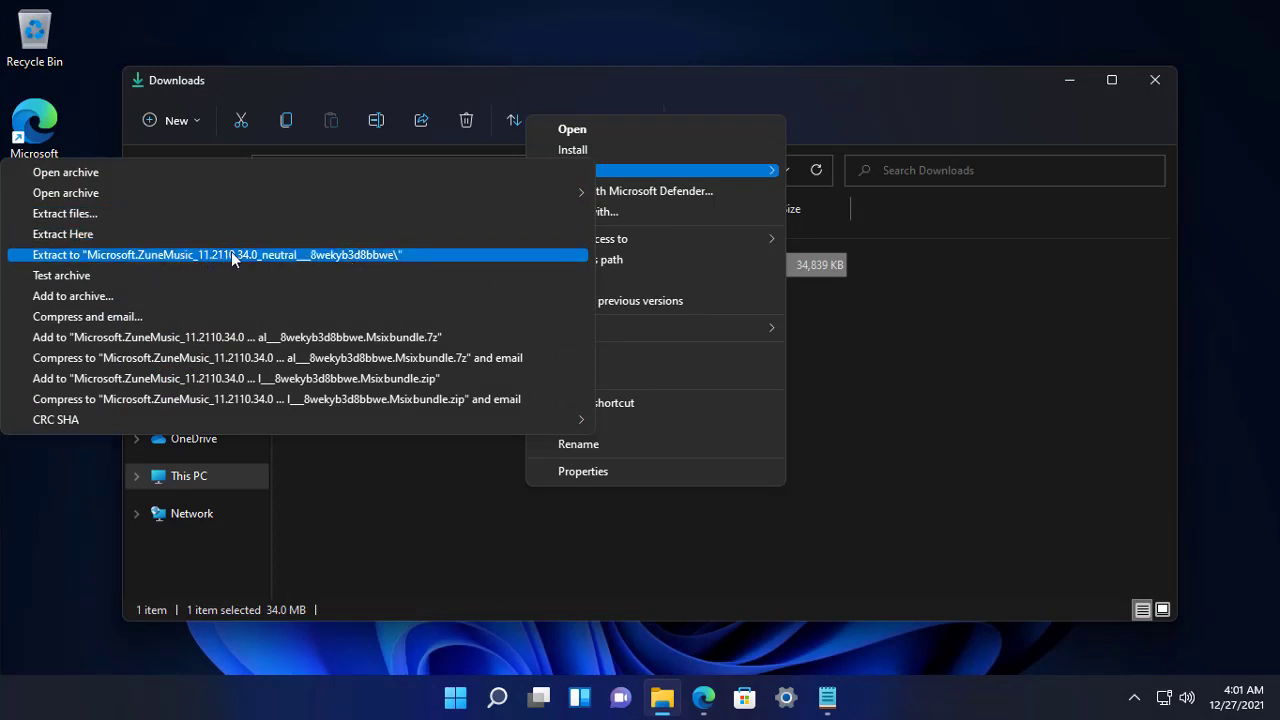
{"action": "left_click", "coordinate": [136, 255]}
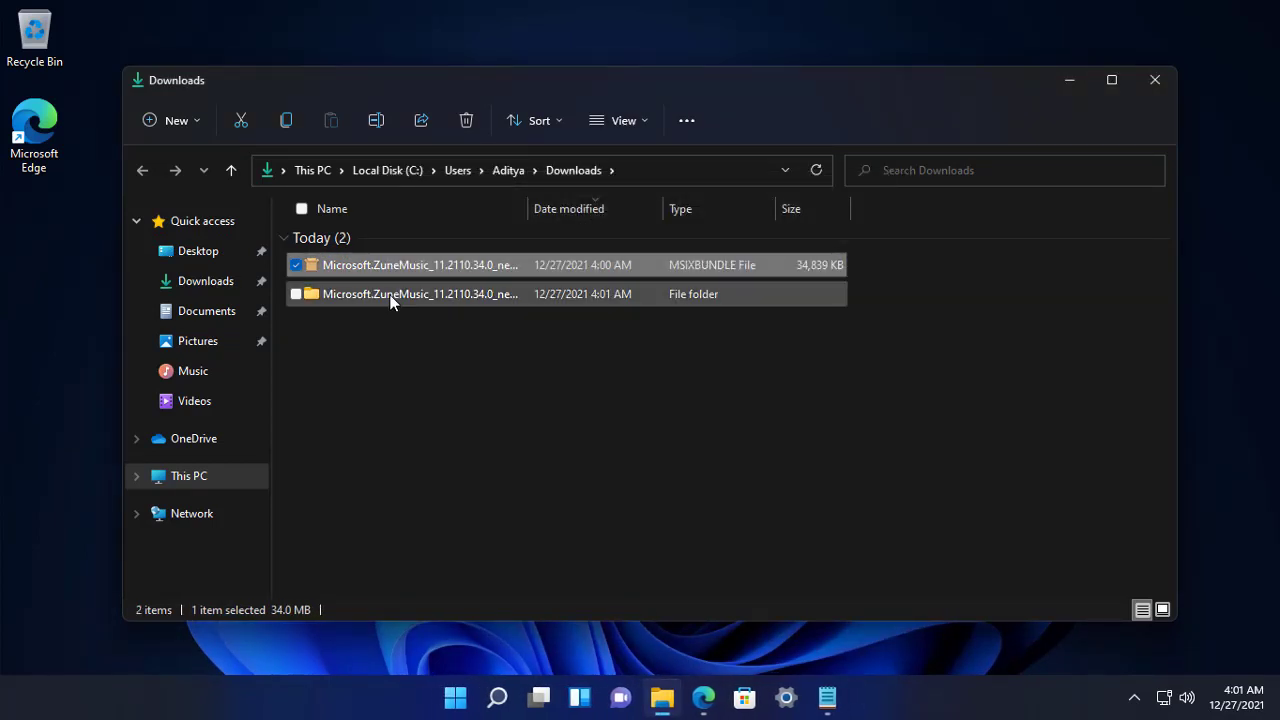
{"action": "left_click", "coordinate": [383, 356]}
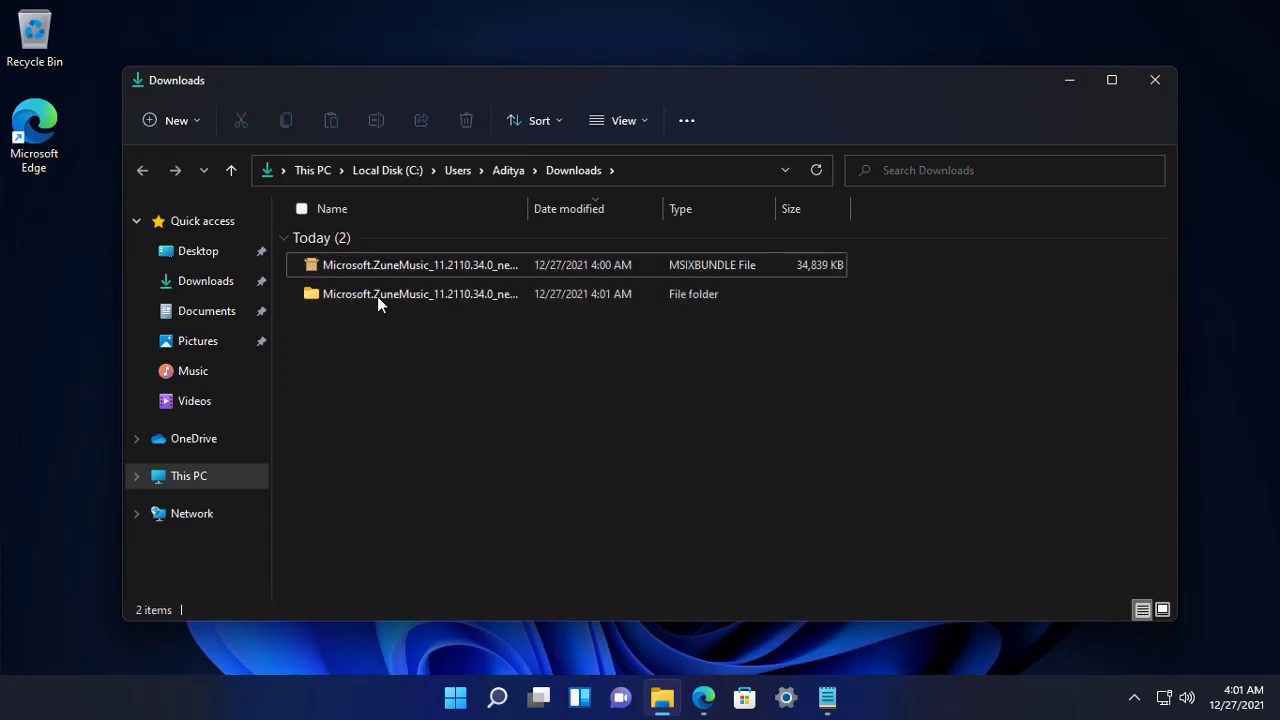
{"action": "double_click", "coordinate": [375, 294]}
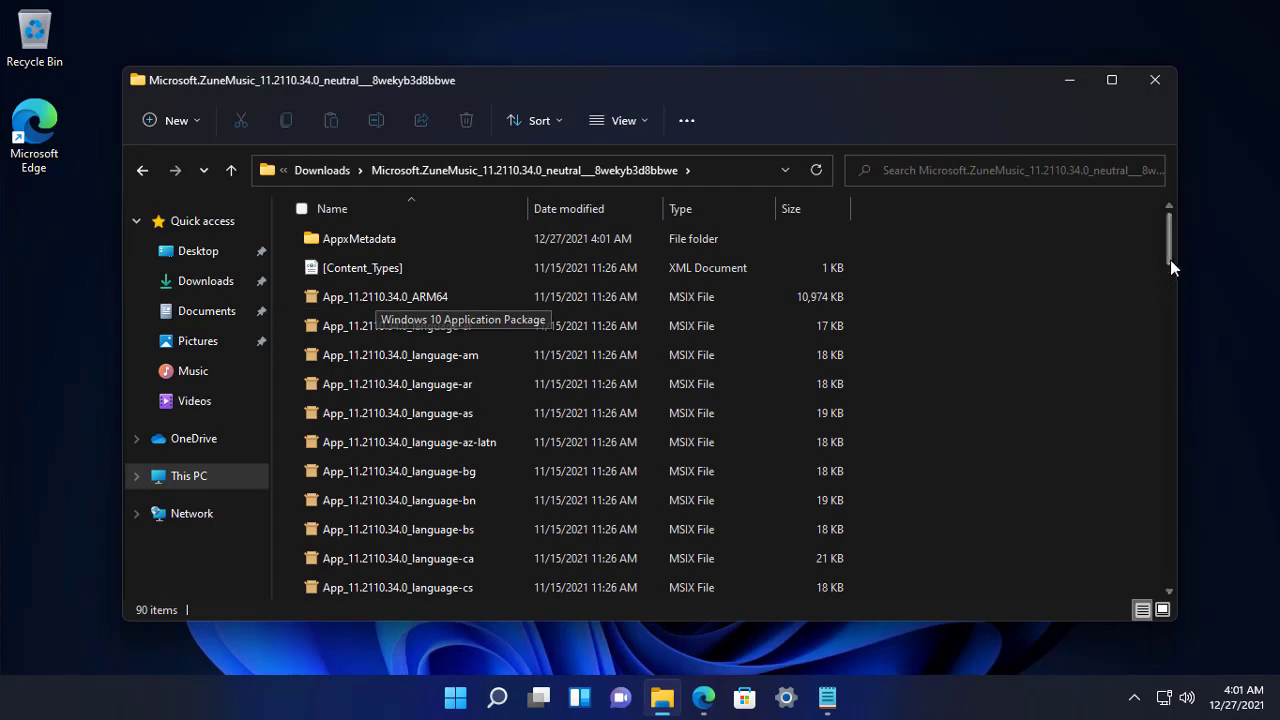
Extract the App_11.2110.34.0_x64 MSIX file with 7-Zip to its own App_11.2110.34.0_x64 folder and open that folder
{"action": "left_click_drag", "start_coordinate": [1171, 251], "coordinate": [1162, 570]}
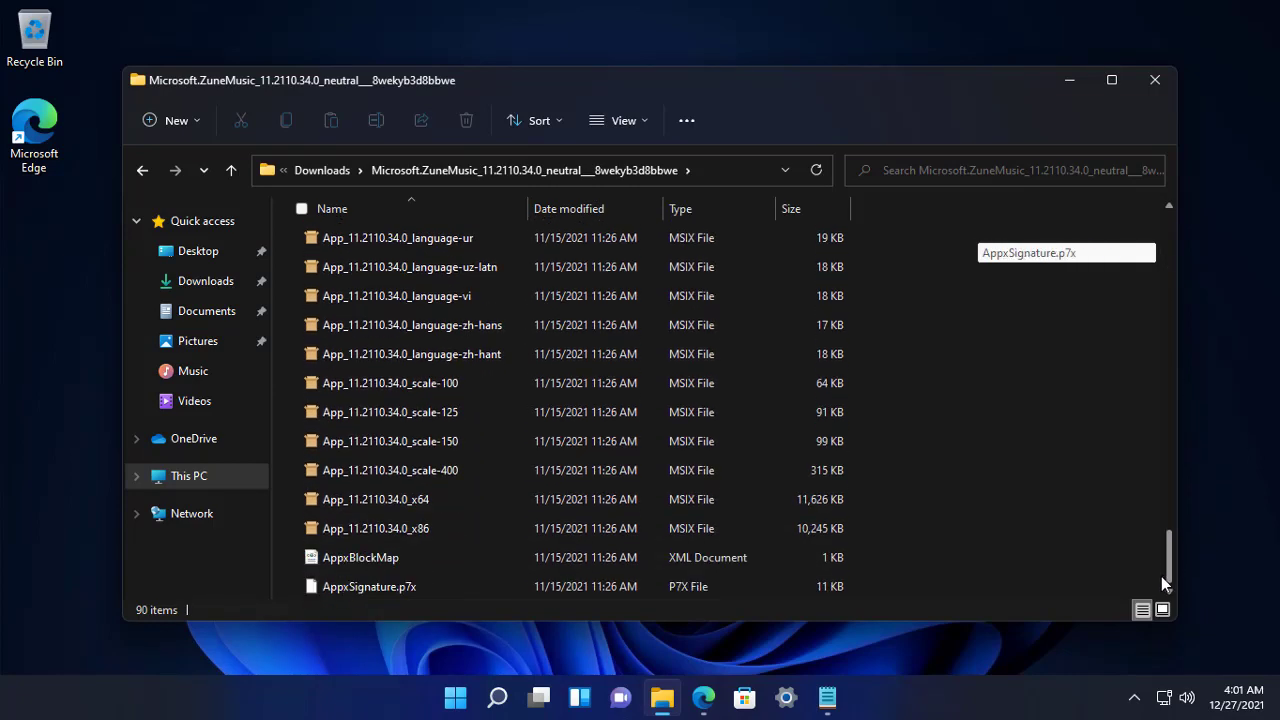
{"action": "left_click", "coordinate": [426, 505]}
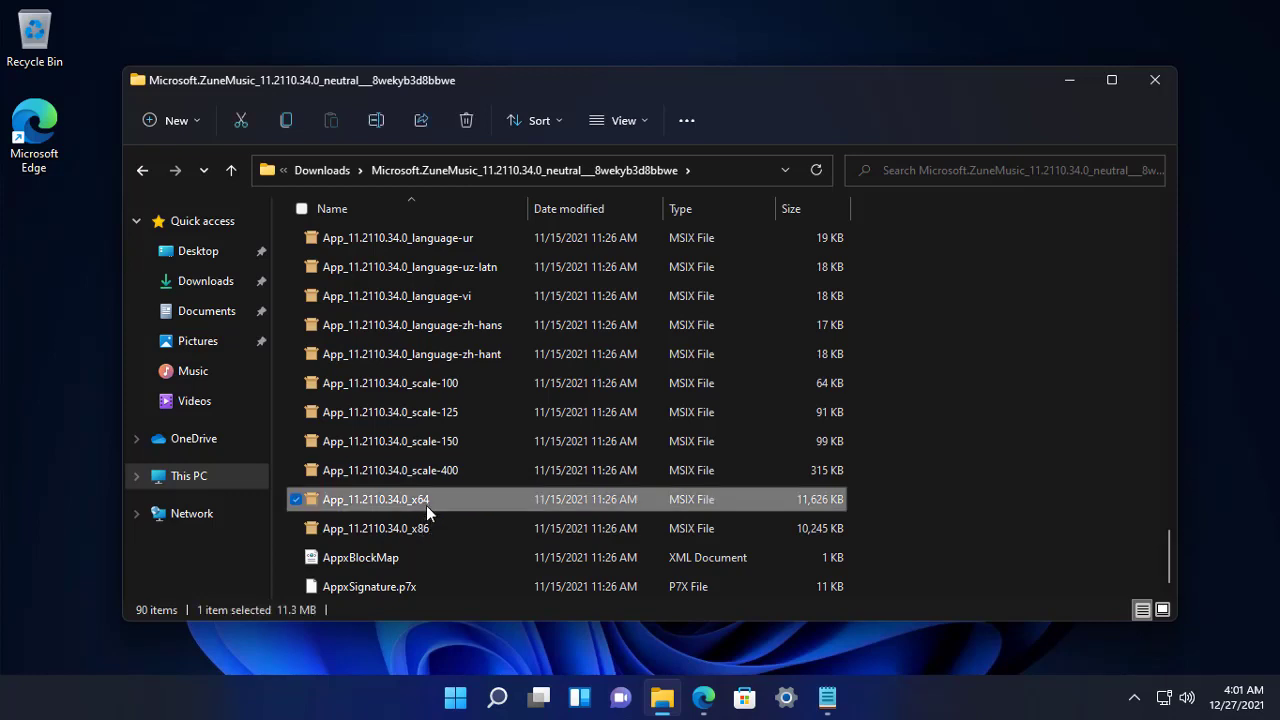
{"action": "right_click", "coordinate": [426, 505]}
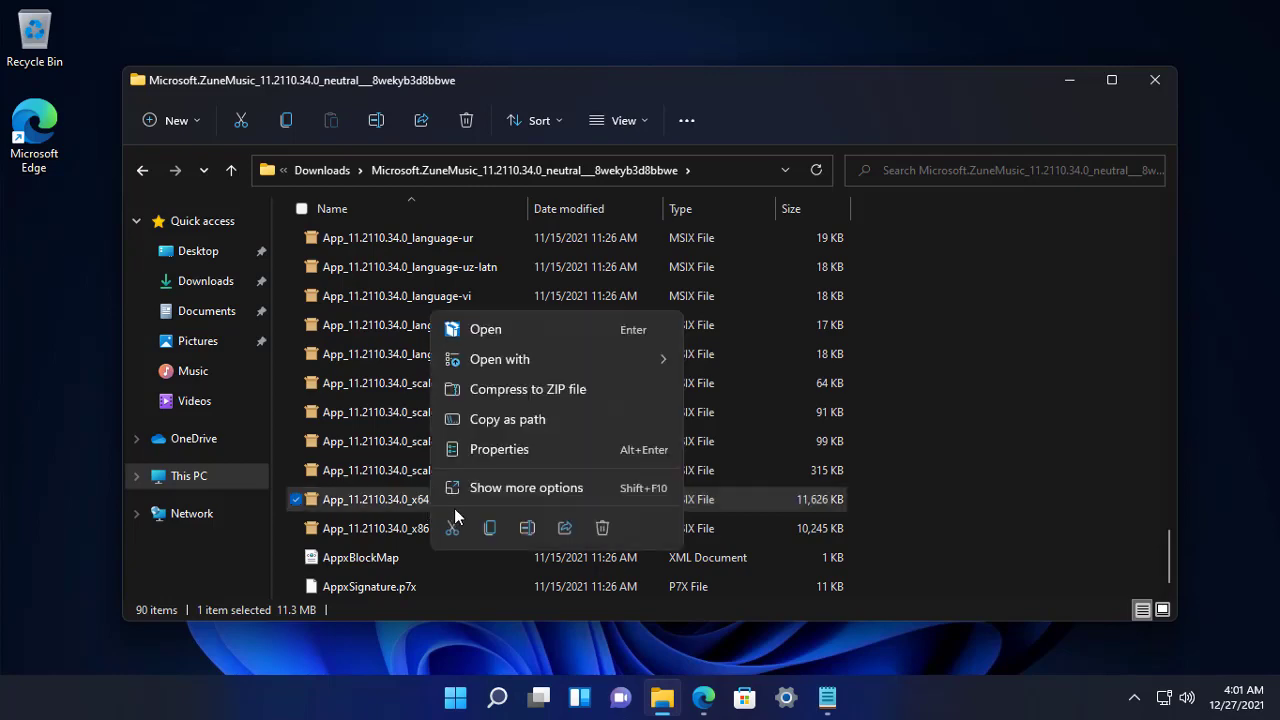
{"action": "left_click", "coordinate": [525, 487]}
{"action": "mouse_move", "coordinate": [686, 166]}
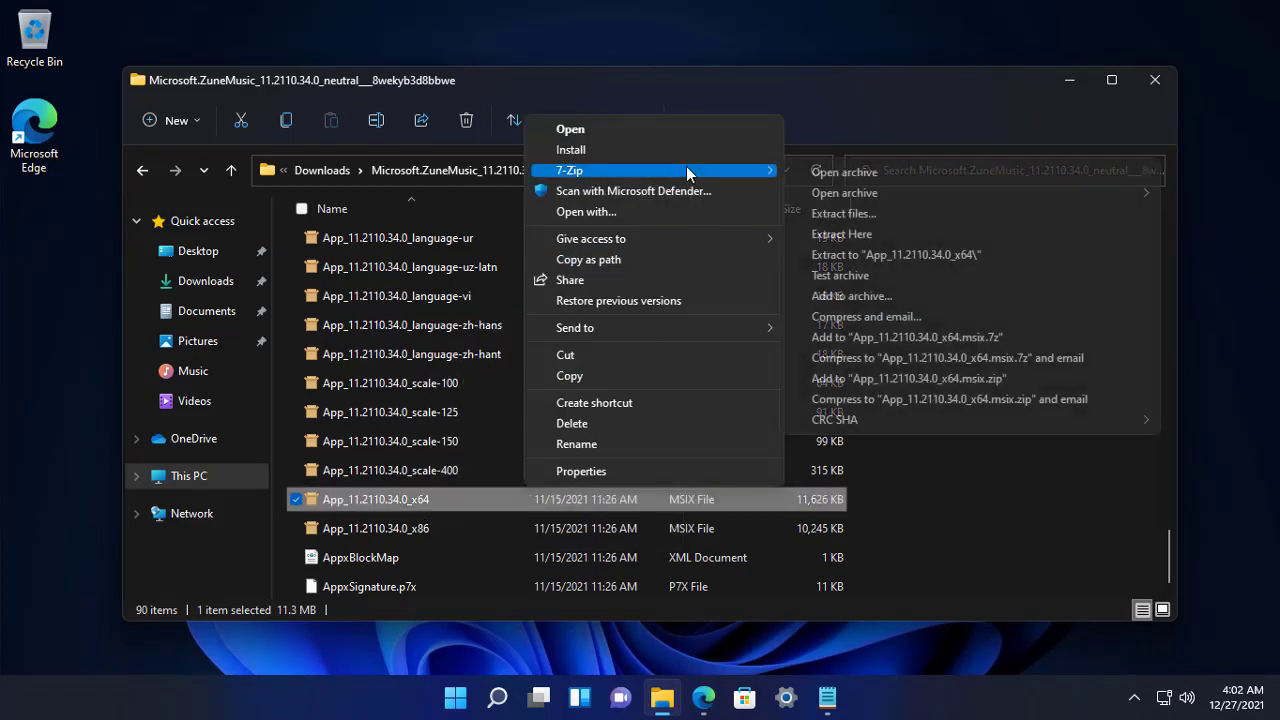
{"action": "left_click", "coordinate": [819, 255]}
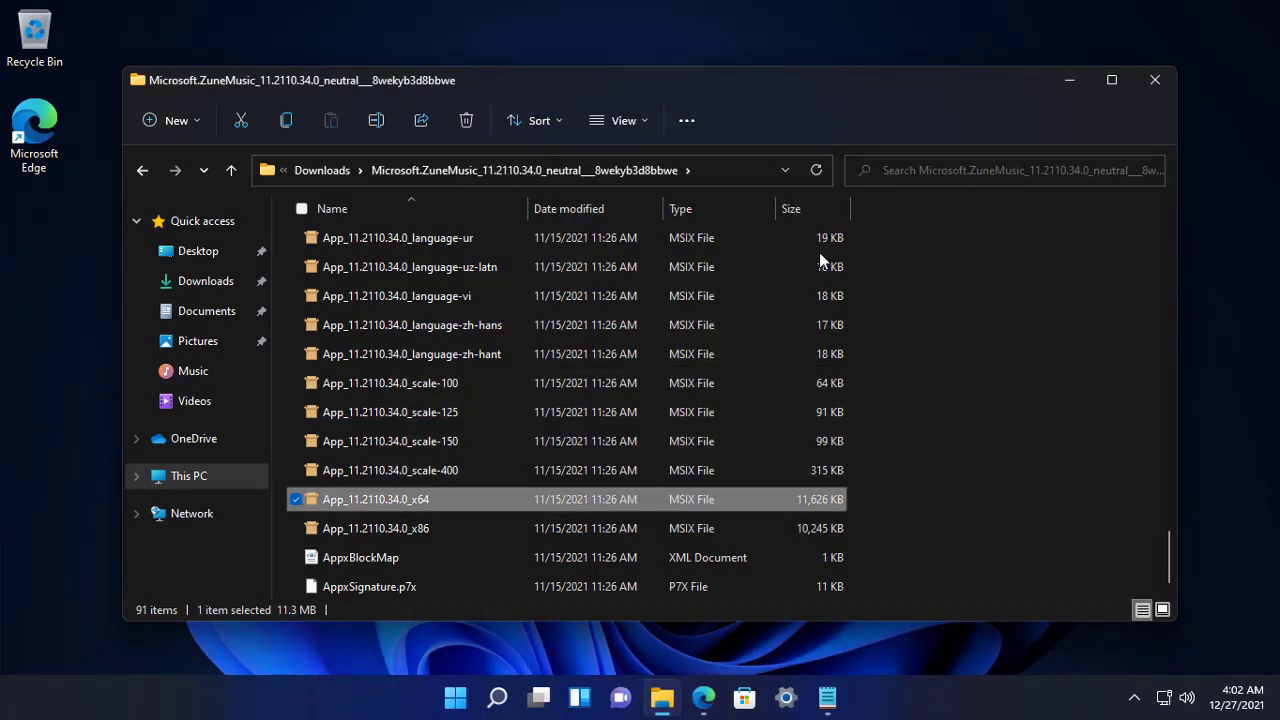
{"action": "left_click_drag", "start_coordinate": [1165, 561], "coordinate": [1151, 225]}
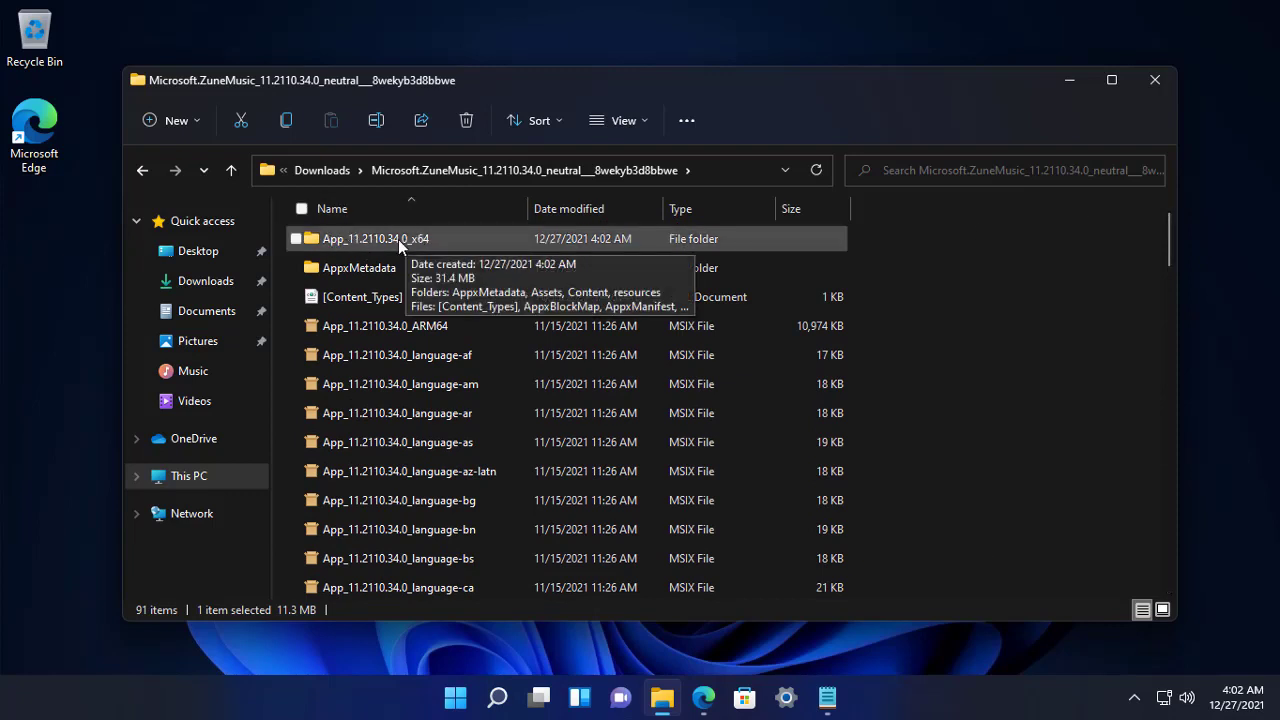
{"action": "double_click", "coordinate": [398, 239]}
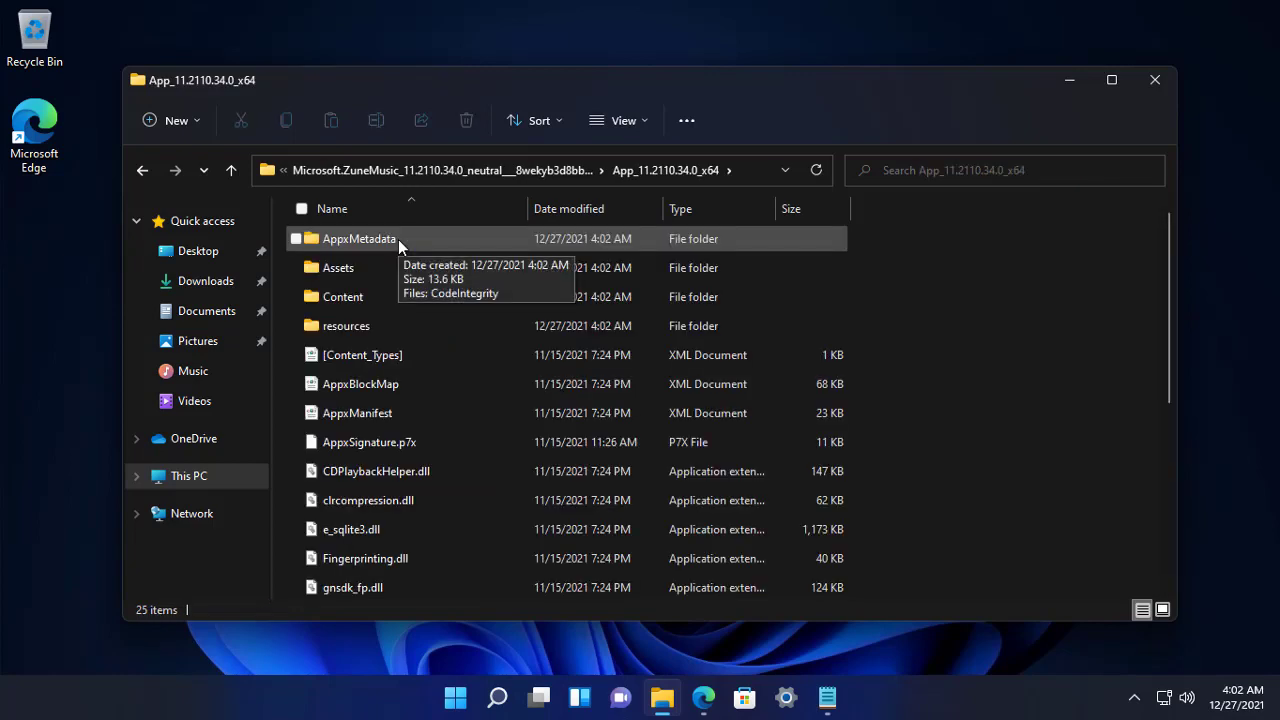
Maximize the extracted package folder, open its AppxManifest XML file for editing in Notepad, and maximize that window
{"action": "double_click", "coordinate": [585, 86]}
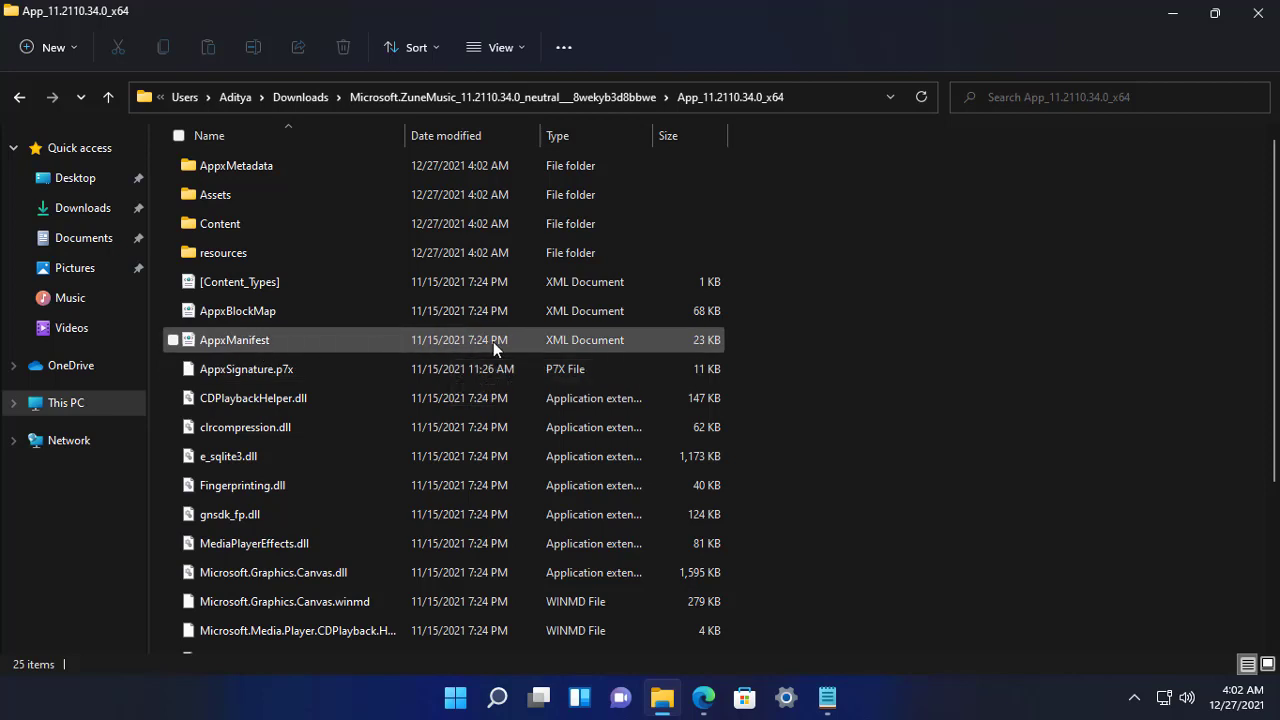
{"action": "left_click", "coordinate": [239, 339]}
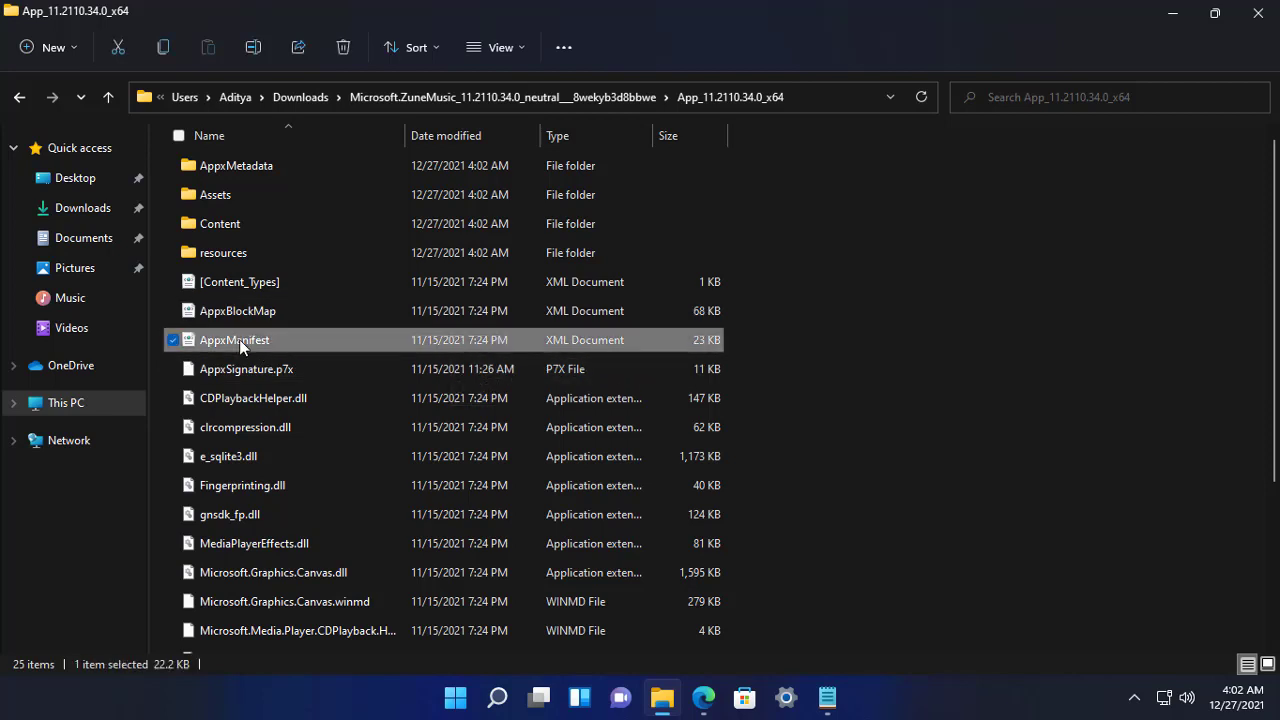
{"action": "right_click", "coordinate": [239, 339]}
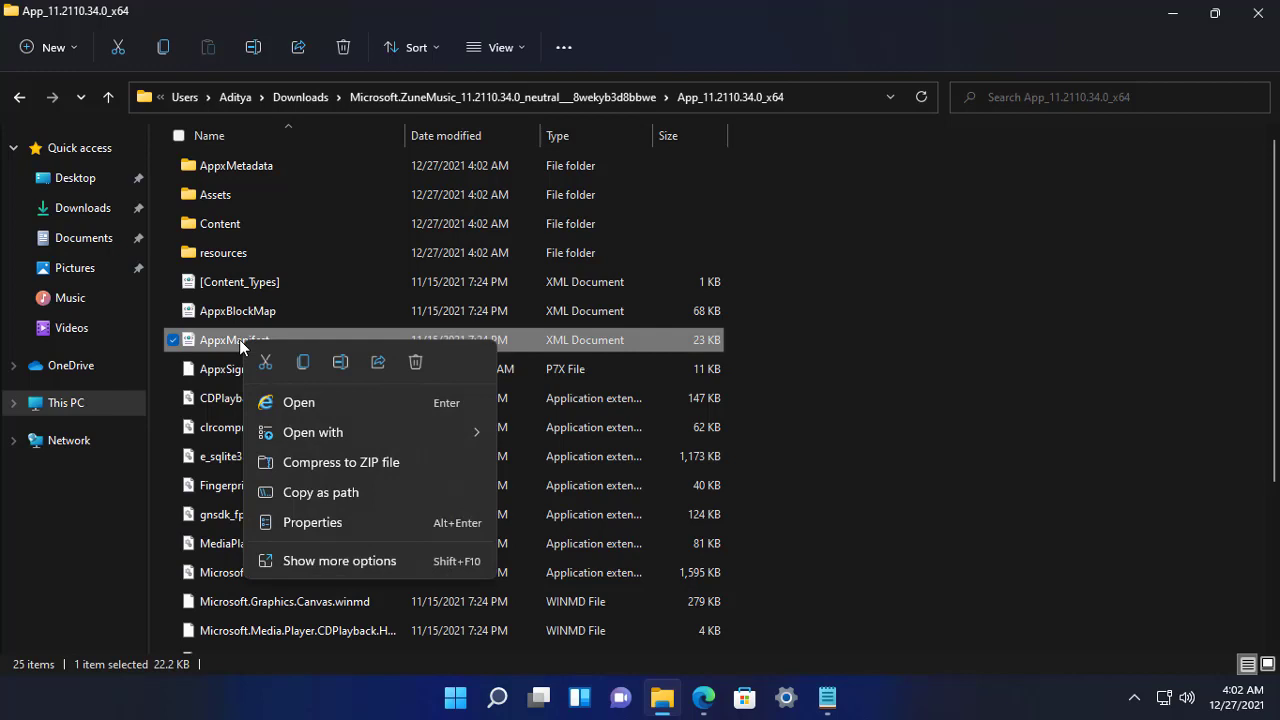
{"action": "left_click", "coordinate": [318, 562]}
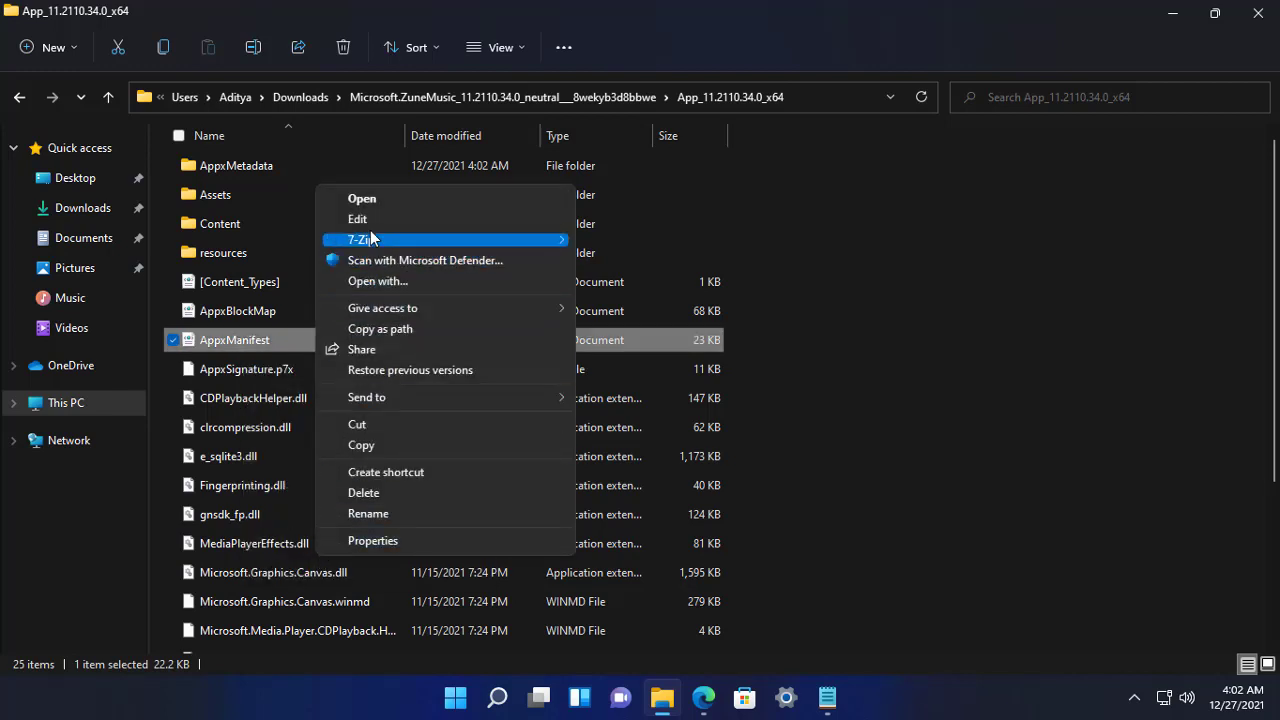
{"action": "left_click", "coordinate": [371, 228]}
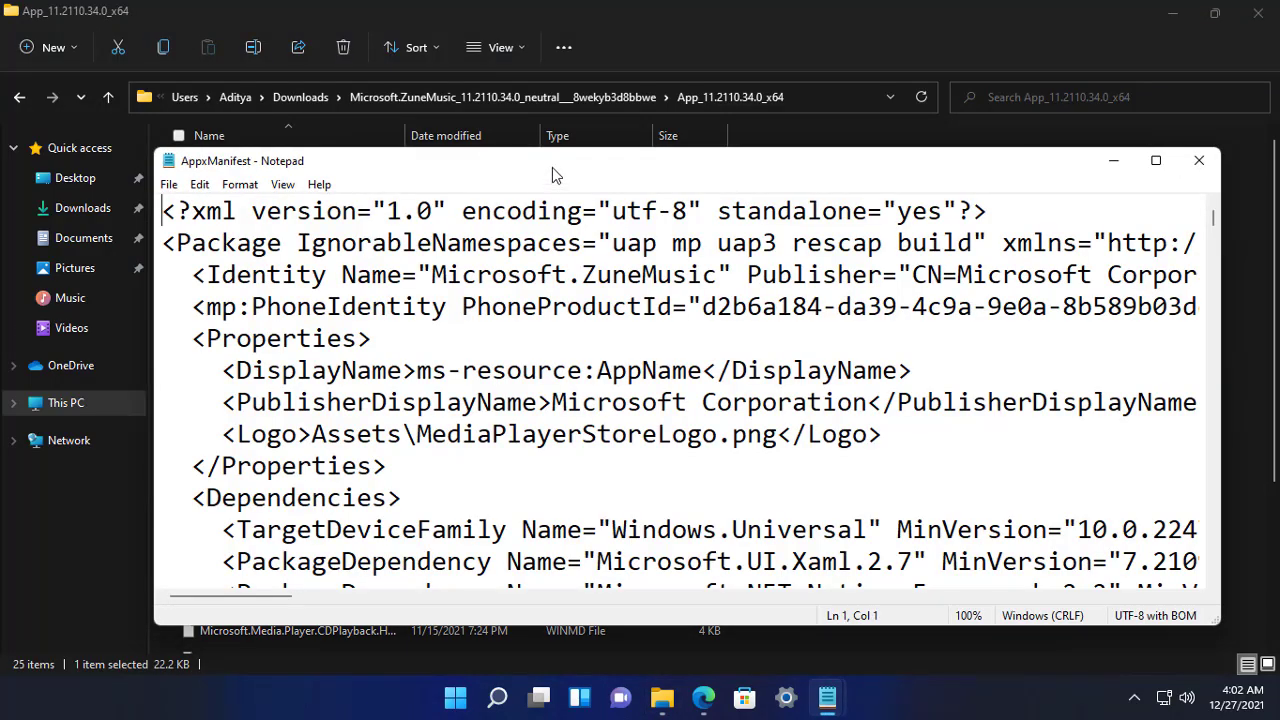
{"action": "double_click", "coordinate": [552, 167]}
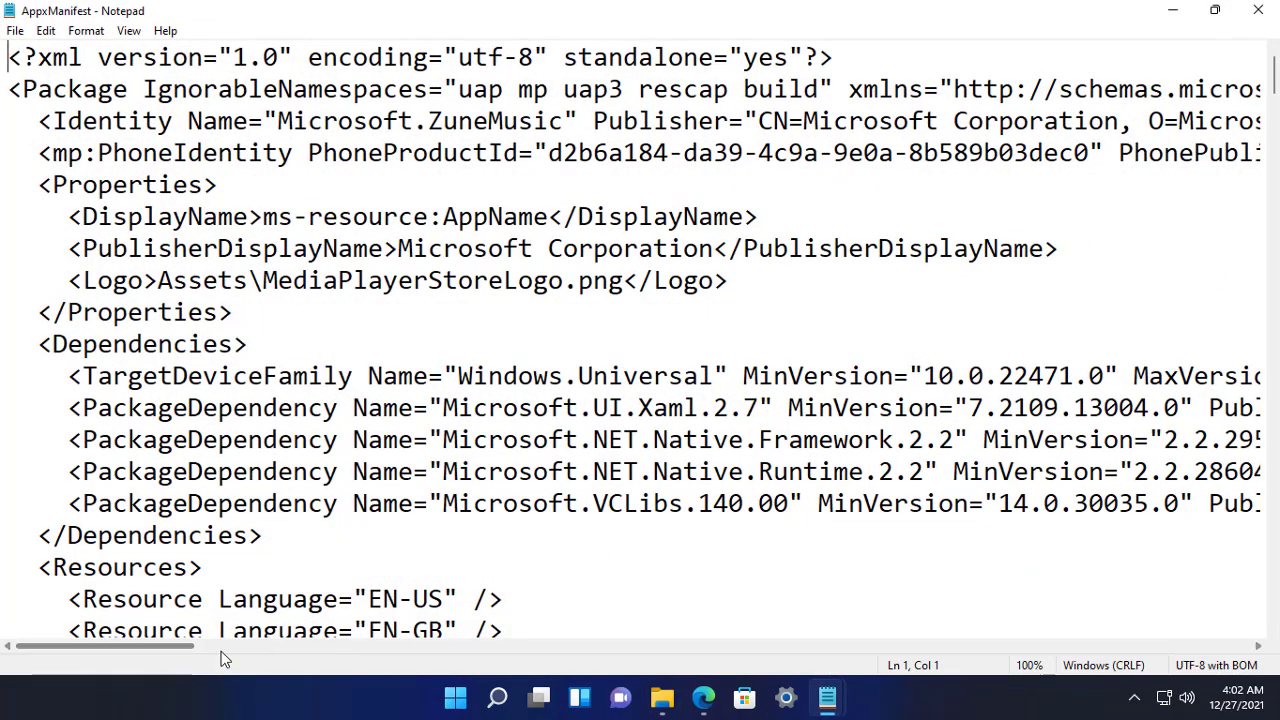
Set the Windows.Universal target device family's MinVersion to 10.0.22000.0 in the manifest, then save and close the file
{"action": "left_click_drag", "start_coordinate": [173, 647], "coordinate": [231, 656]}
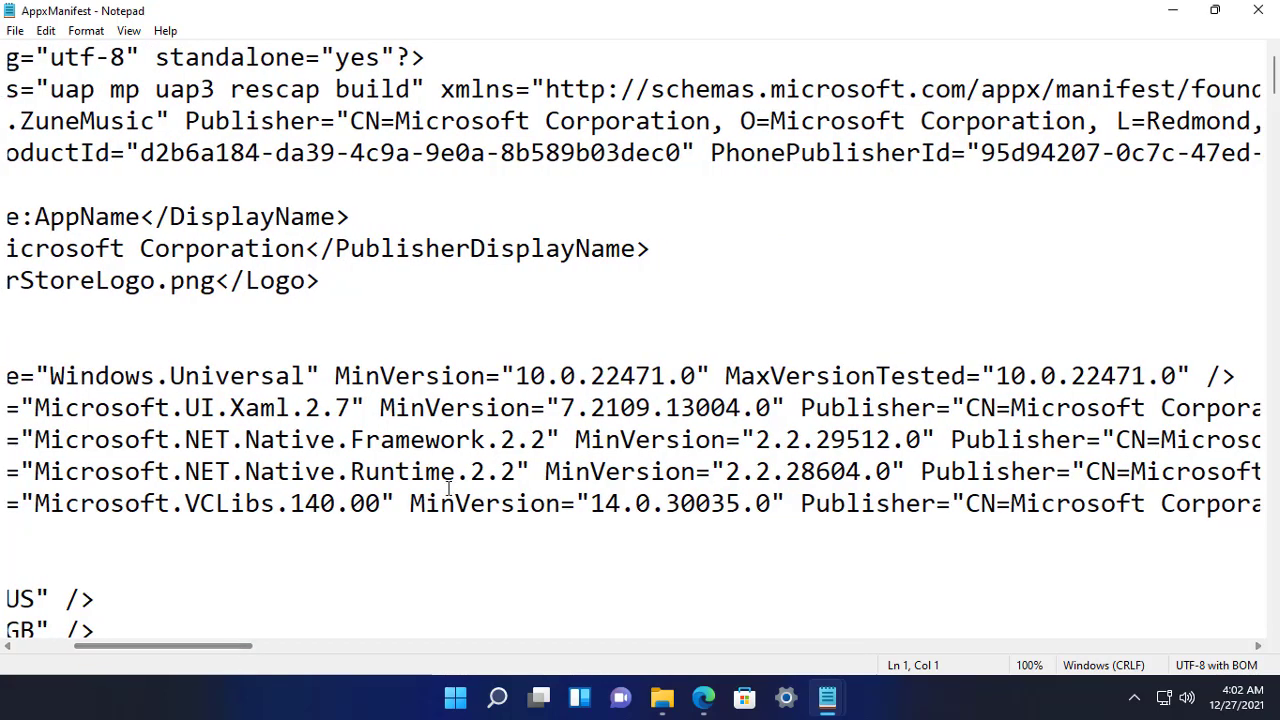
{"action": "left_click_drag", "start_coordinate": [499, 375], "coordinate": [711, 377]}
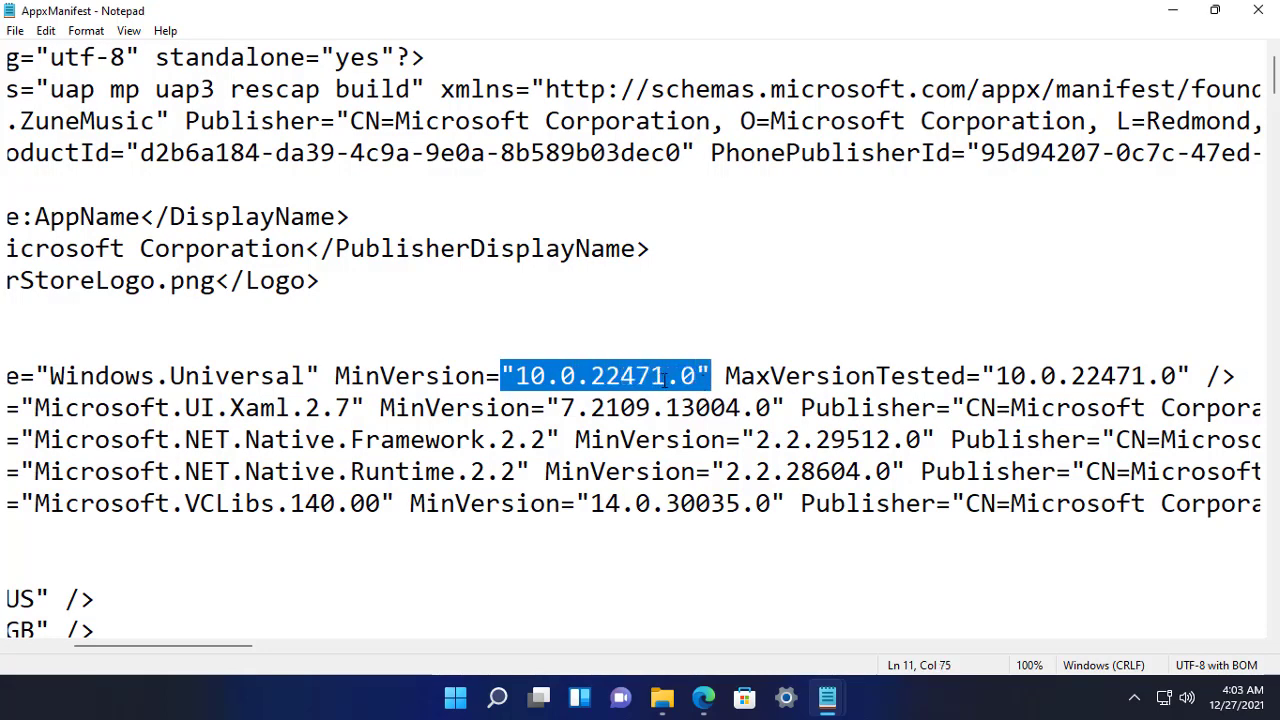
{"action": "left_click", "coordinate": [662, 376]}
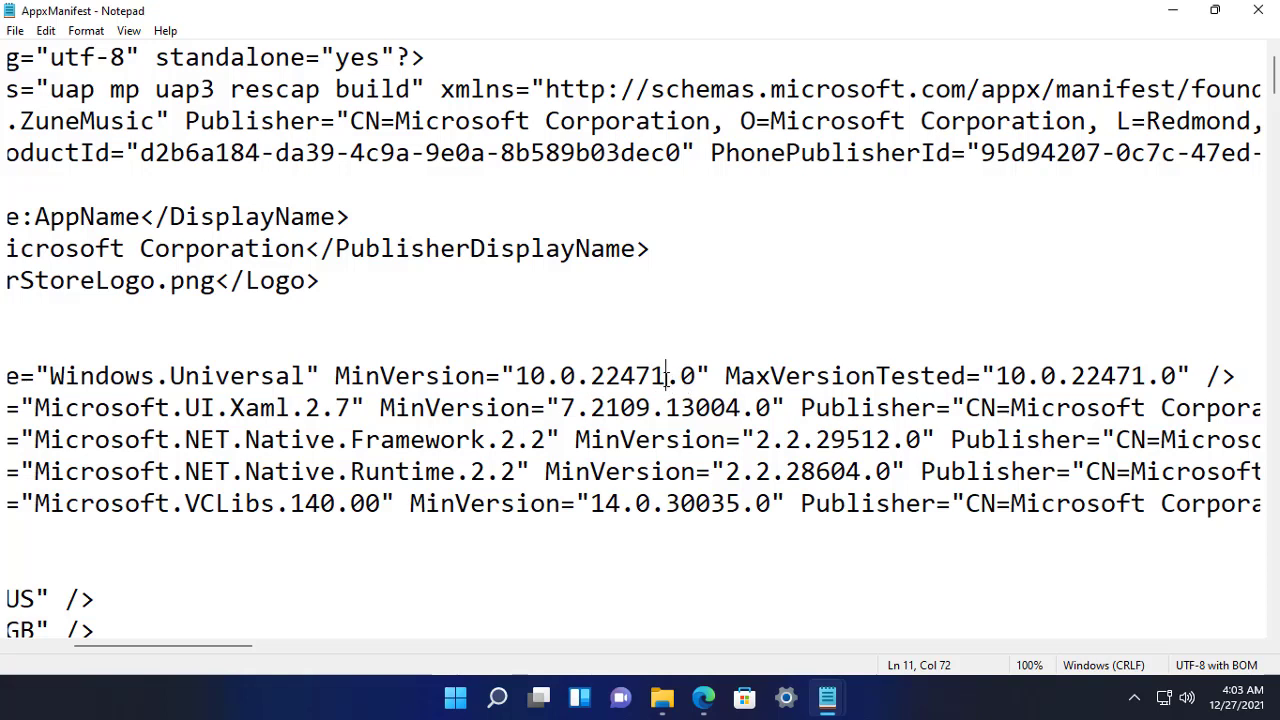
{"action": "key", "text": "BackSpace"}
{"action": "key", "text": "BackSpace"}
{"action": "key", "text": "BackSpace"}
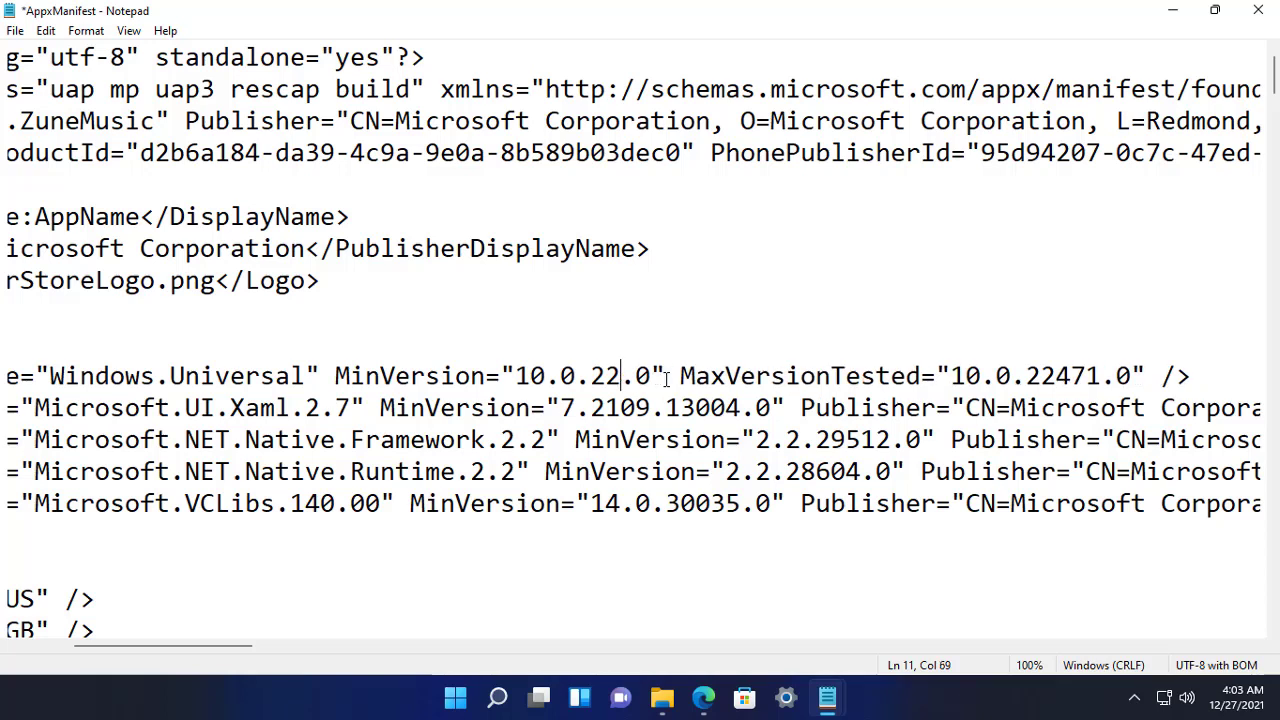
{"action": "type", "text": "000"}
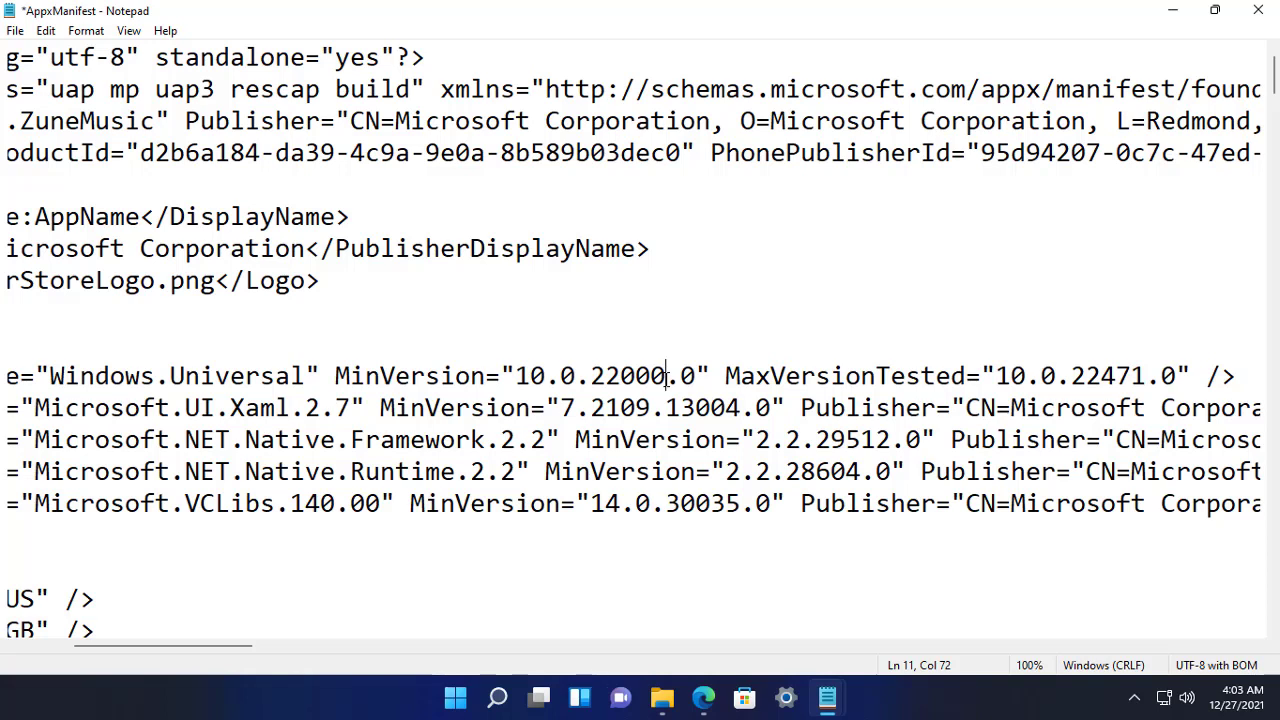
{"action": "key", "text": "ctrl+s"}
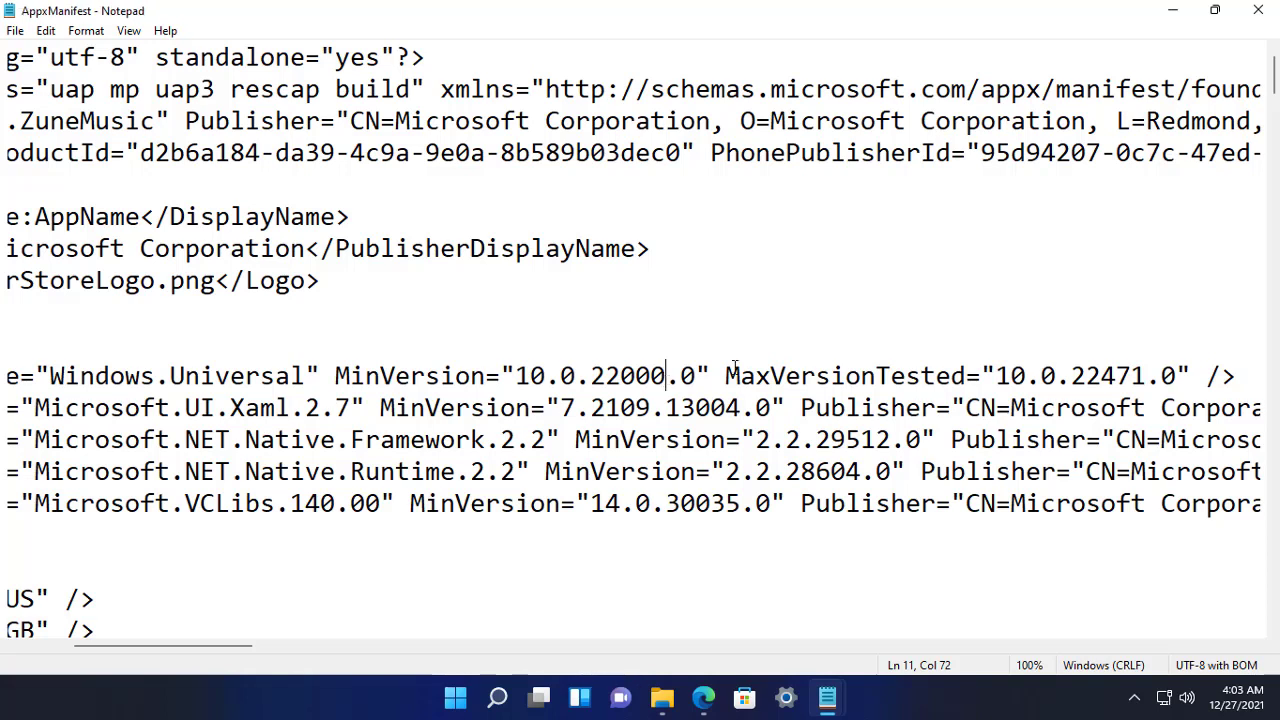
{"action": "left_click", "coordinate": [1258, 10]}
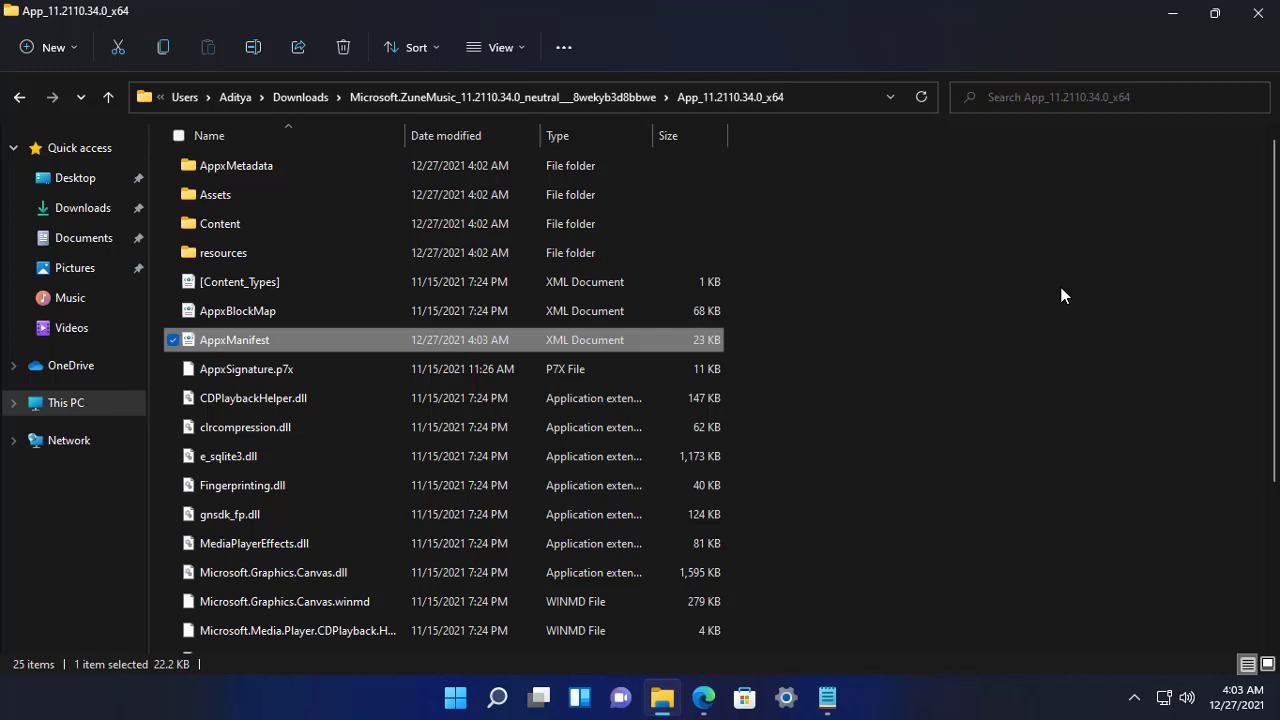
Permanently delete the AppxMetadata folder and the [Content_Types], AppxBlockMap and AppxSignature.p7x files, then minimize the folder window
{"action": "left_click", "coordinate": [1063, 295]}
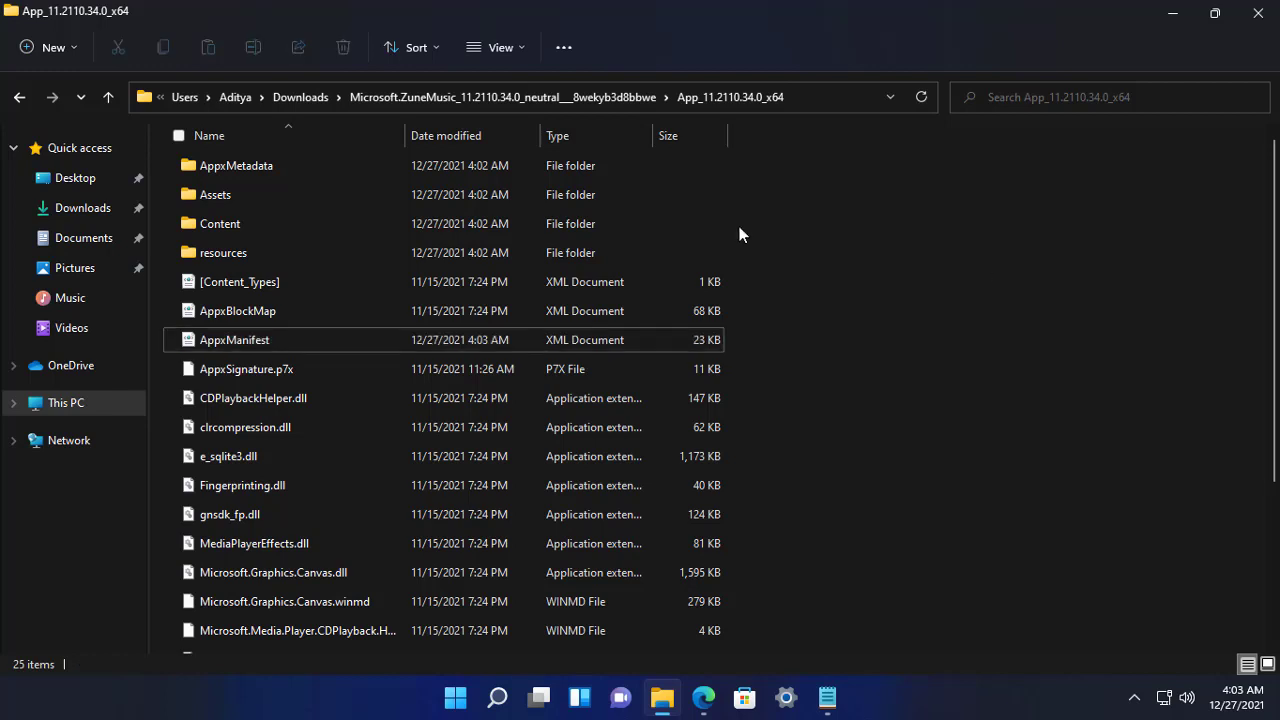
{"action": "mouse_move", "coordinate": [266, 174]}
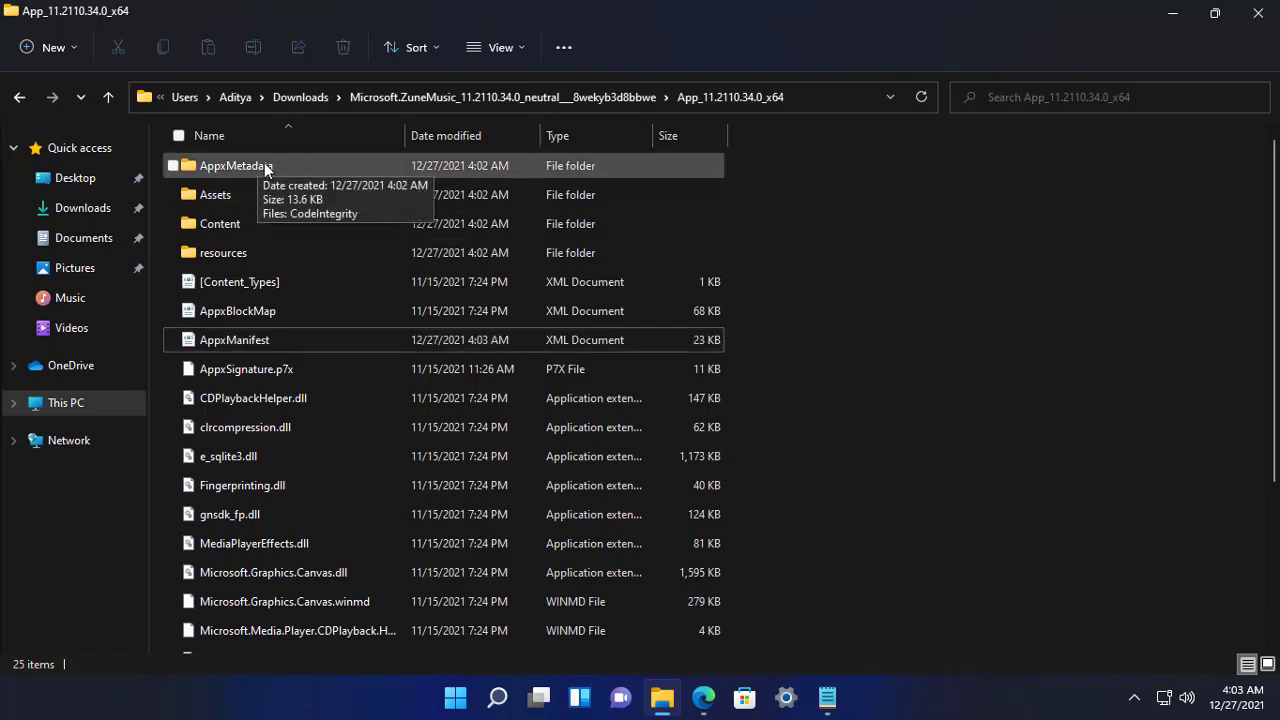
{"action": "left_click", "coordinate": [266, 171]}
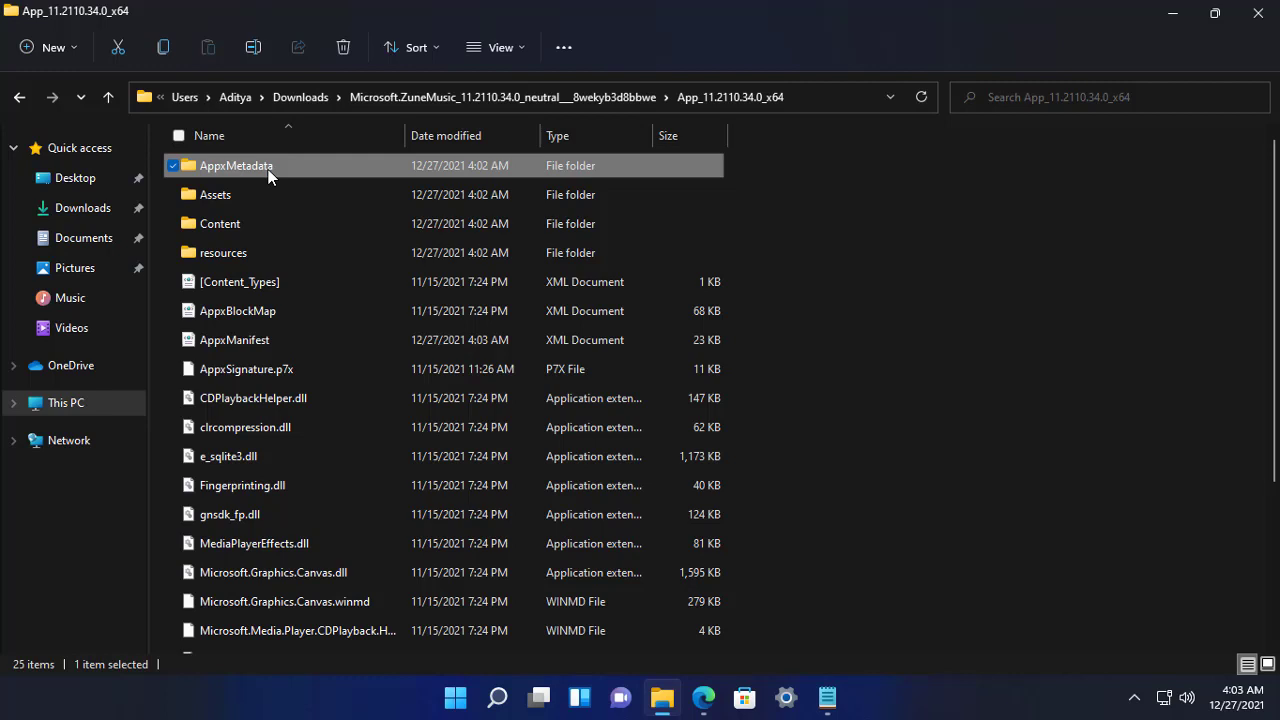
{"action": "left_click", "coordinate": [238, 291], "text": "ctrl"}
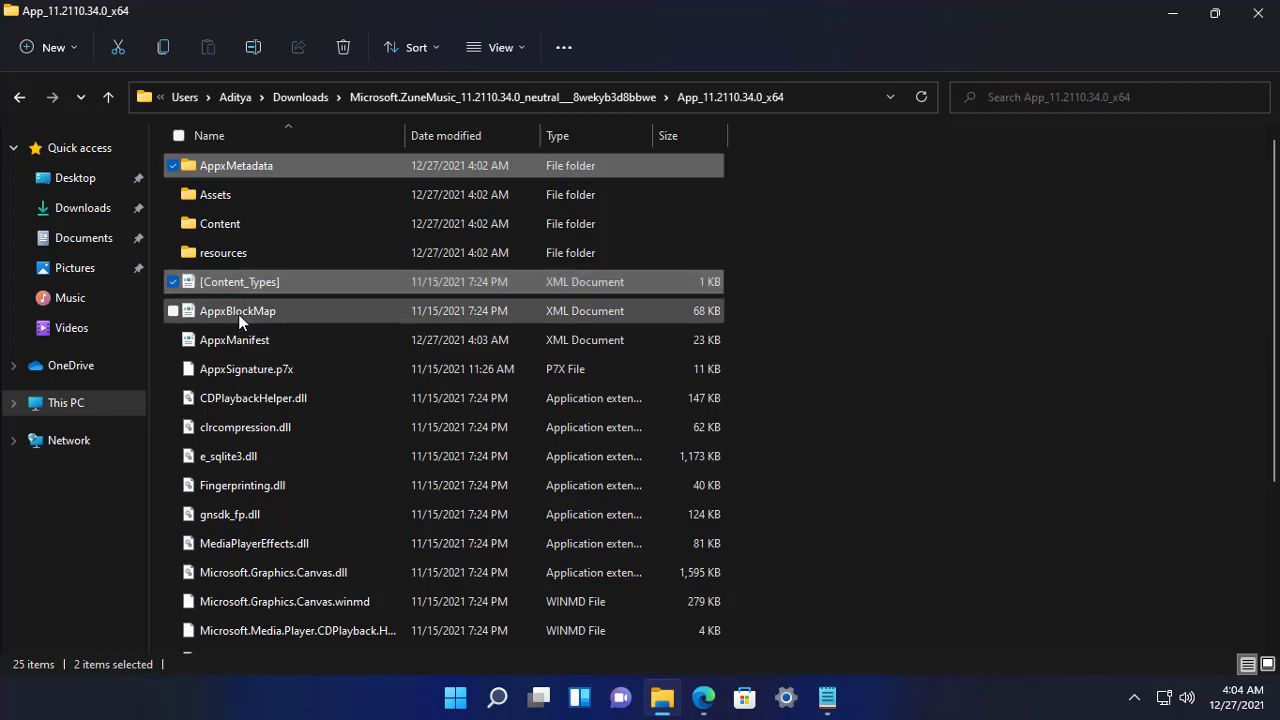
{"action": "left_click", "coordinate": [238, 314], "text": "ctrl"}
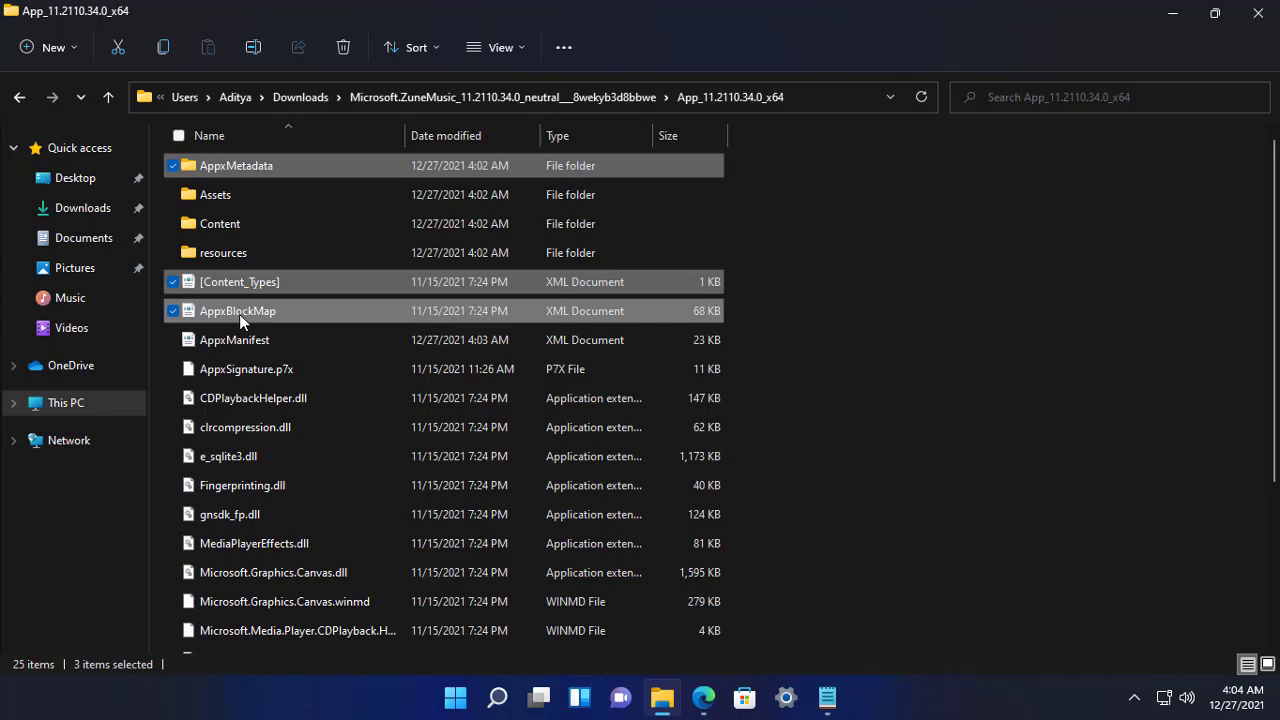
{"action": "left_click", "coordinate": [262, 375], "text": "ctrl"}
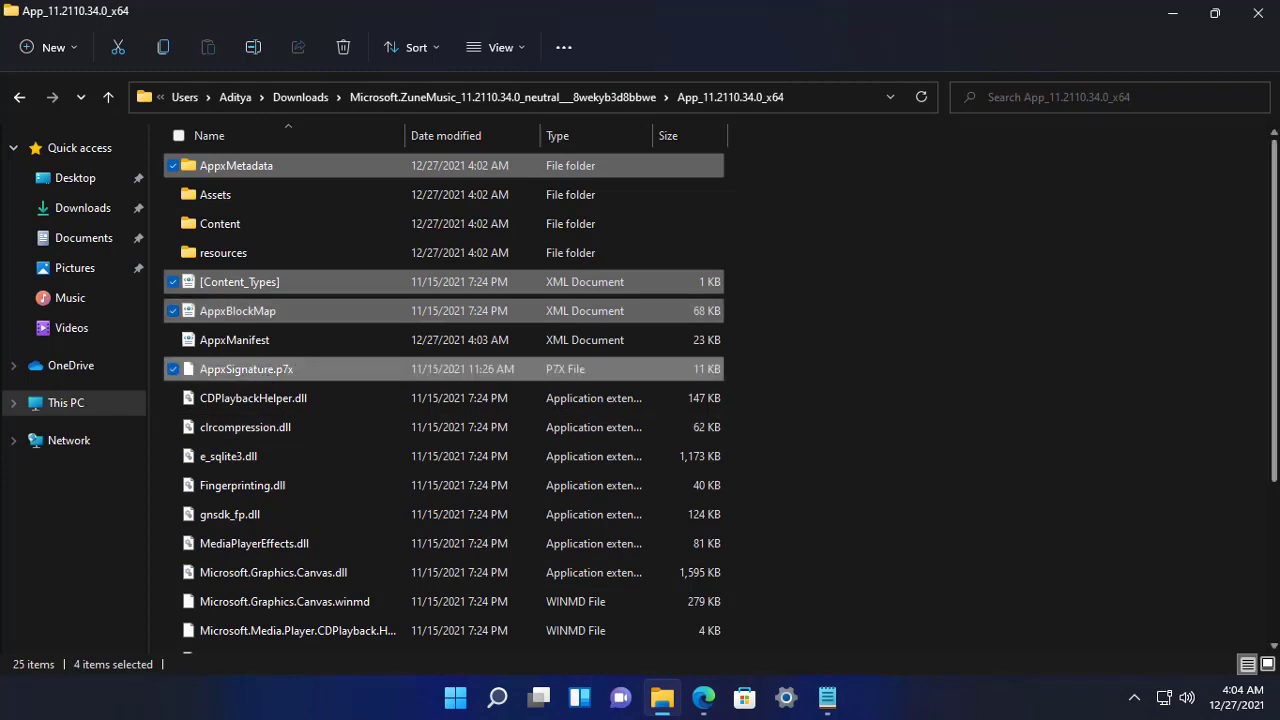
{"action": "key", "text": "shift+Delete"}
{"action": "key", "text": "Return"}
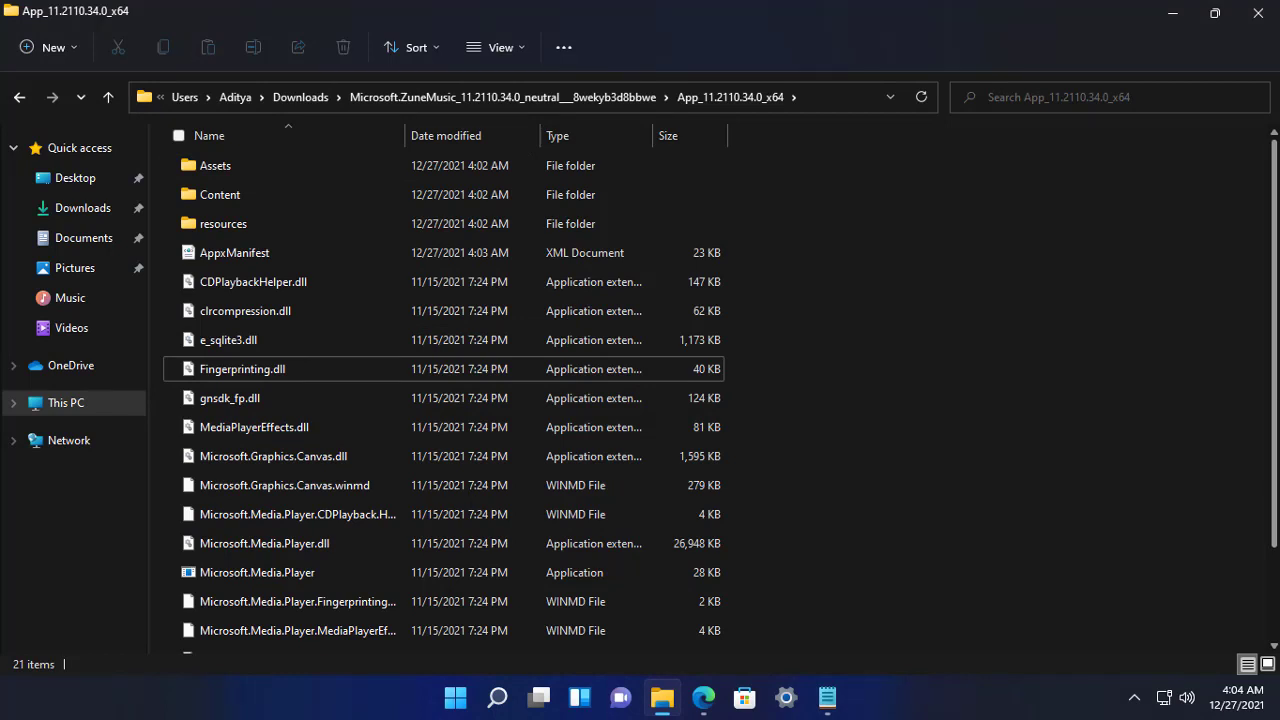
{"action": "left_click", "coordinate": [1173, 14]}
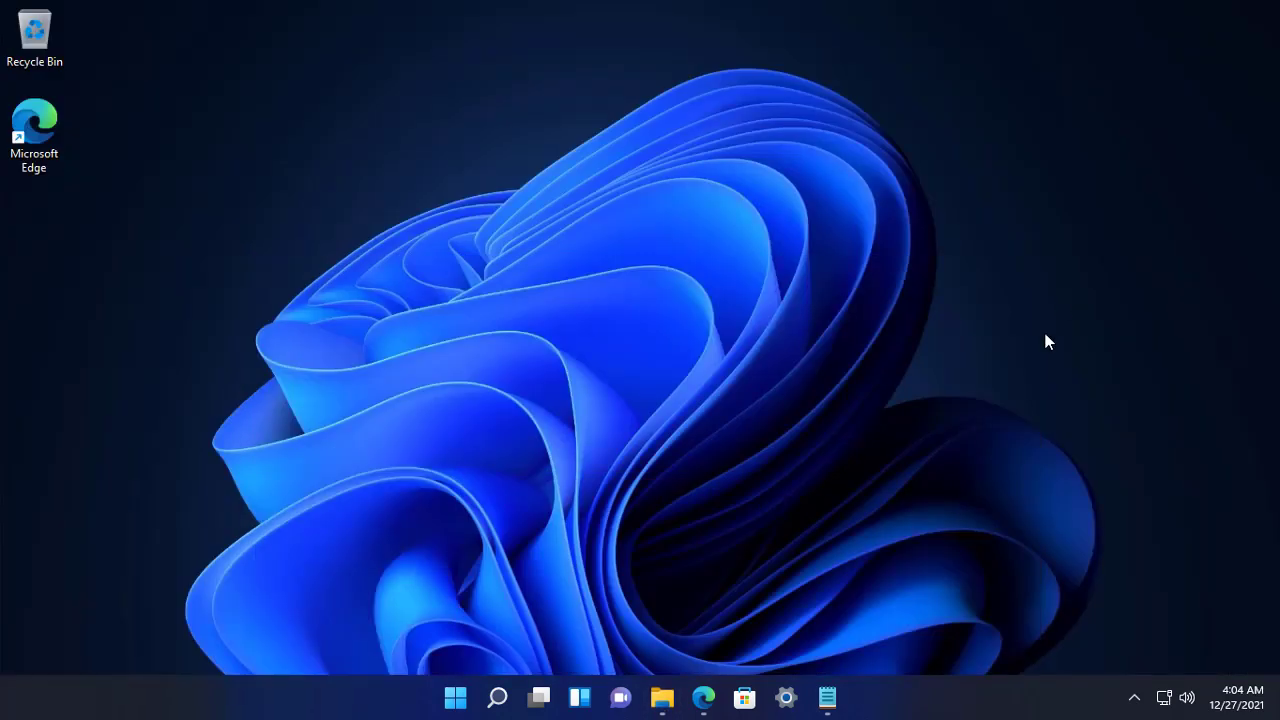
Turn on Developer Mode in the Windows privacy and security settings for developers, confirm it, and close Settings
{"action": "left_click", "coordinate": [799, 710]}
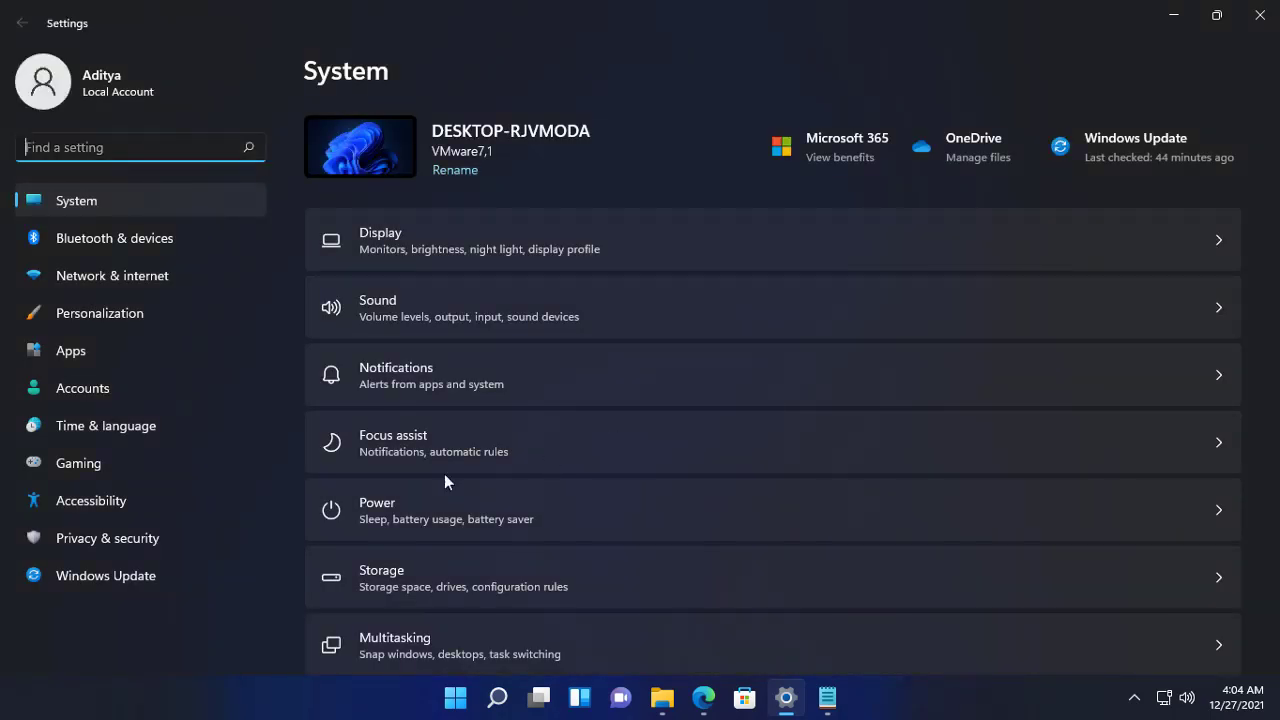
{"action": "left_click", "coordinate": [147, 541]}
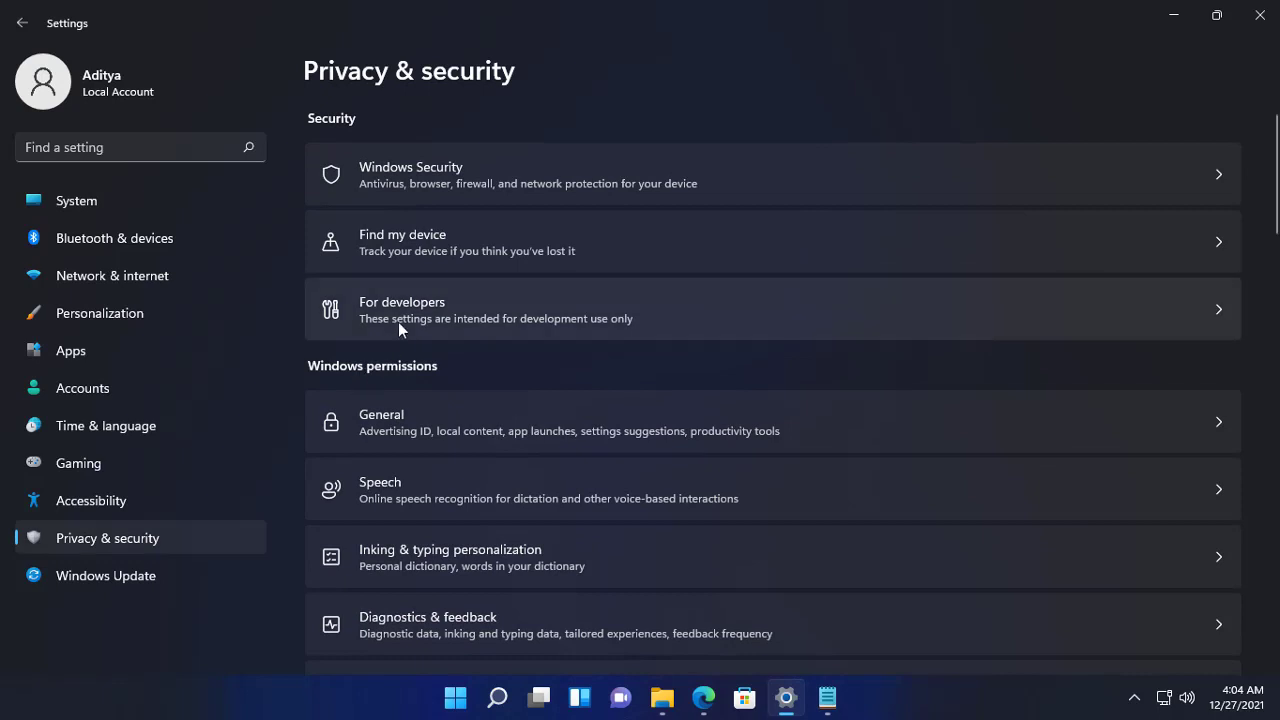
{"action": "left_click", "coordinate": [399, 323]}
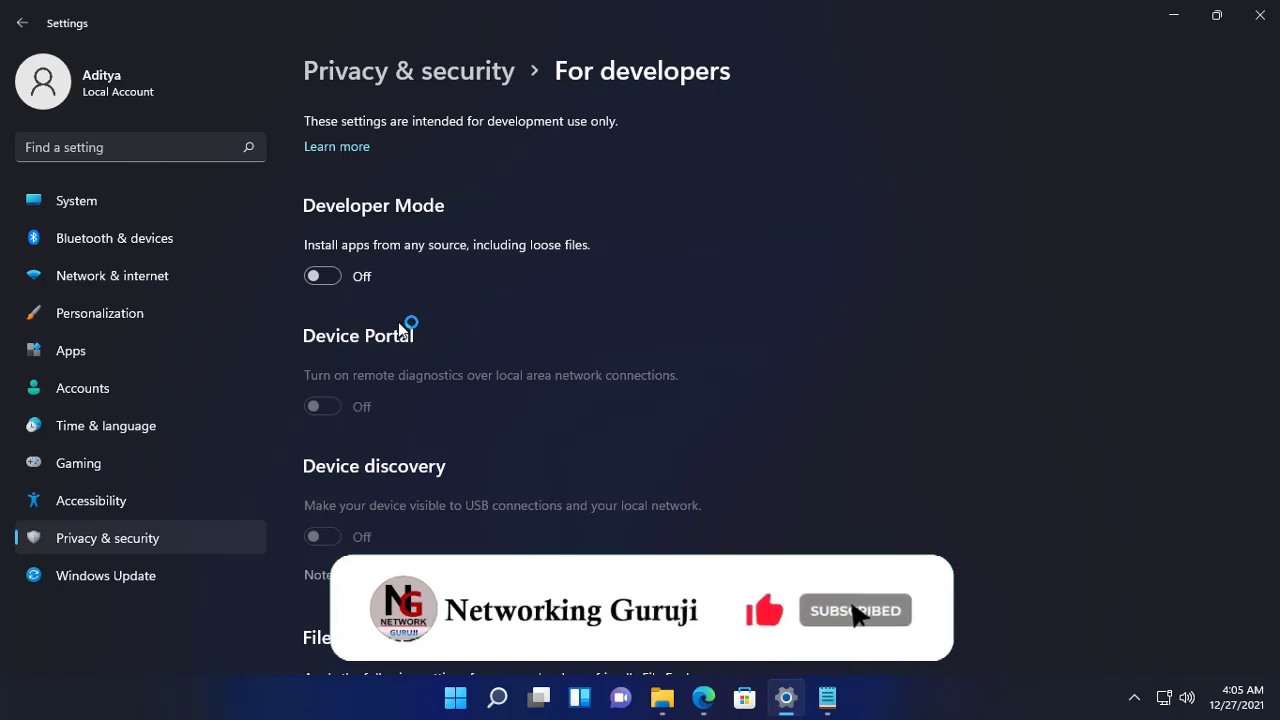
{"action": "left_click", "coordinate": [333, 277]}
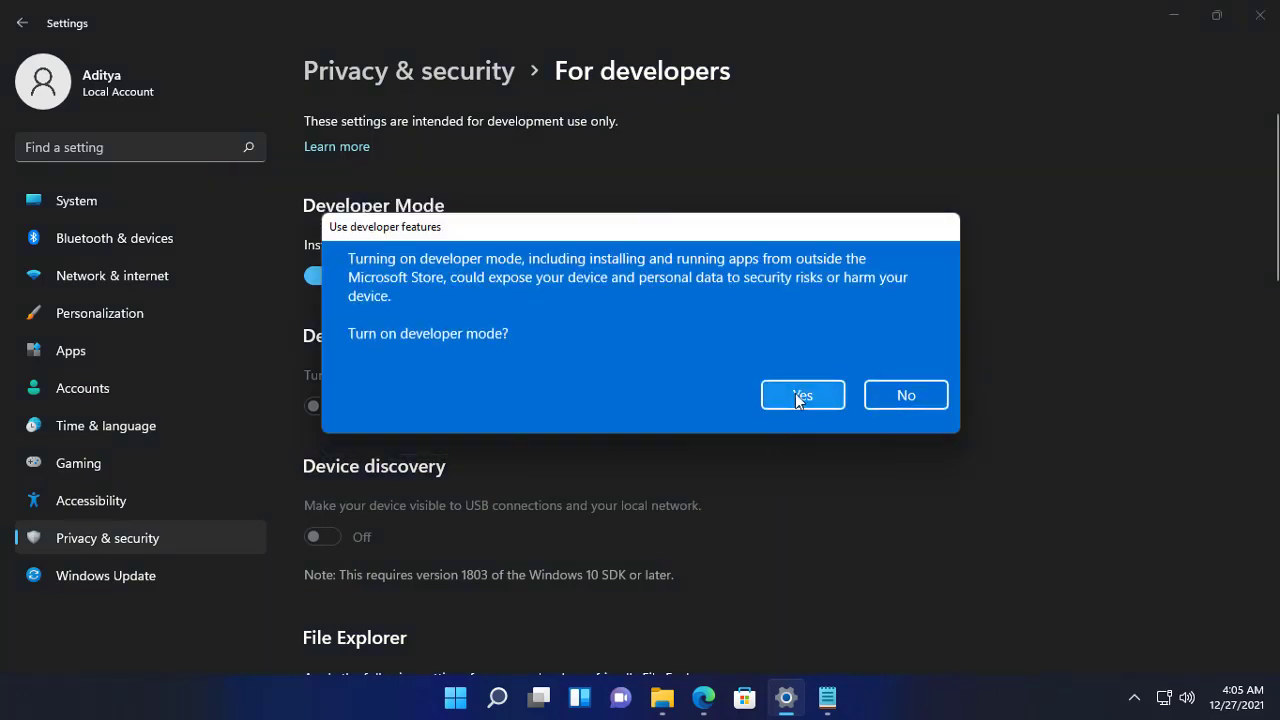
{"action": "left_click", "coordinate": [801, 396]}
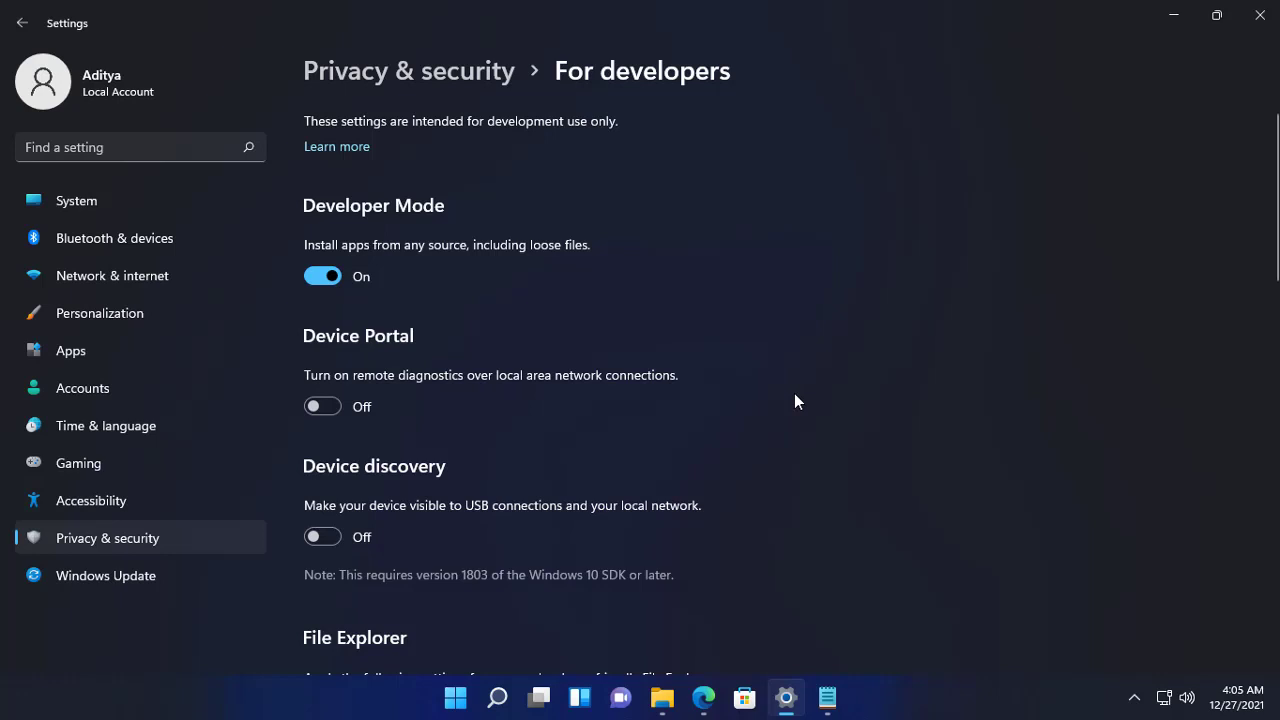
{"action": "left_click", "coordinate": [1260, 15]}
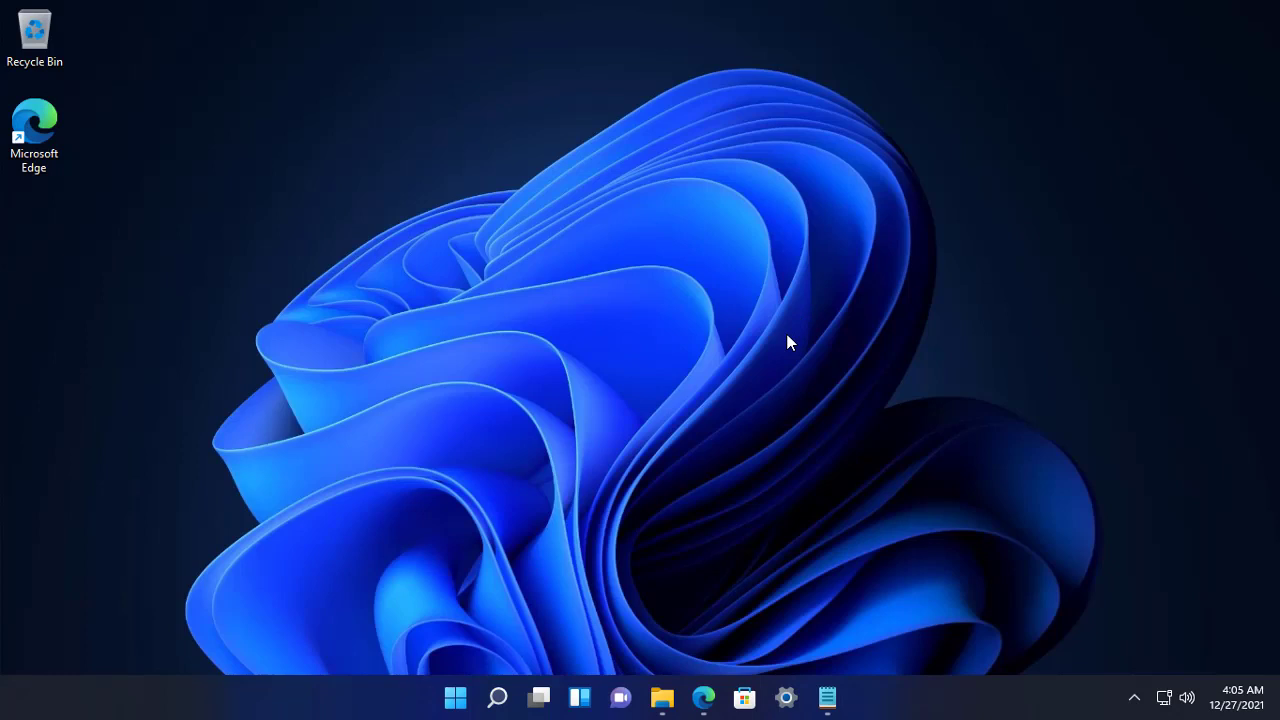
Launch Windows PowerShell as administrator, approve the elevation request, and move its window fully into view
{"action": "left_click", "coordinate": [498, 700]}
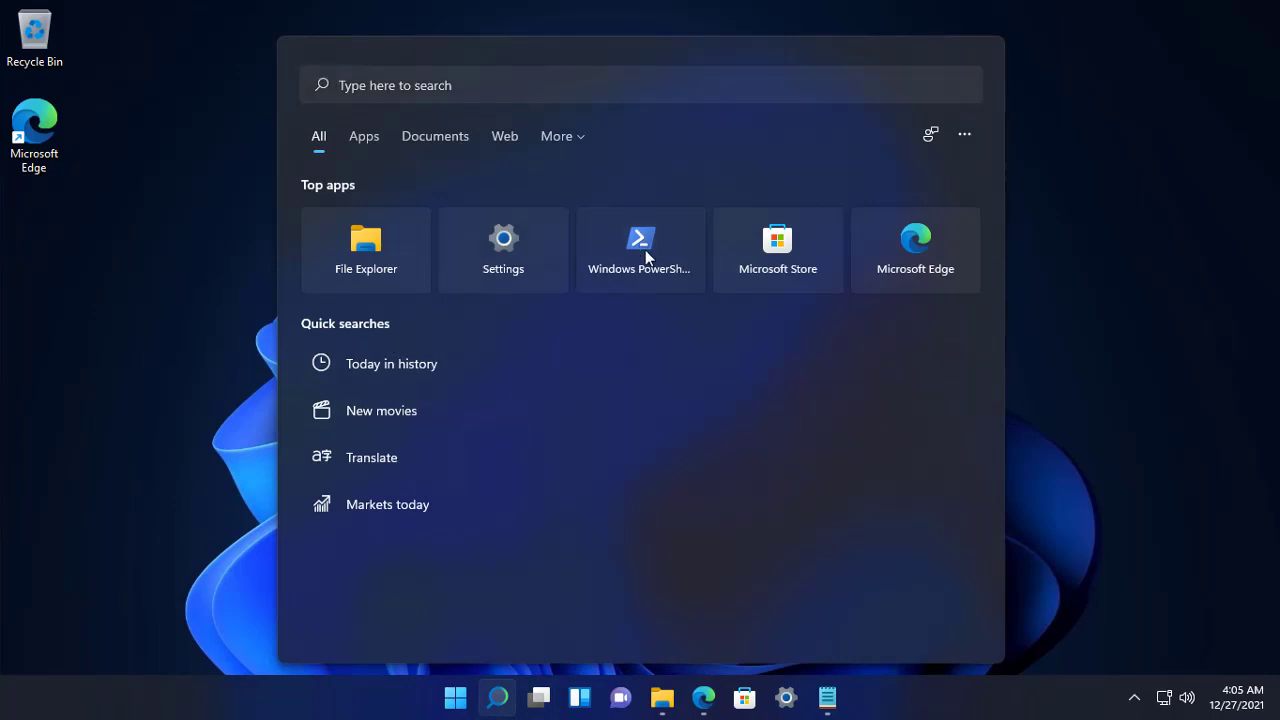
{"action": "right_click", "coordinate": [646, 258]}
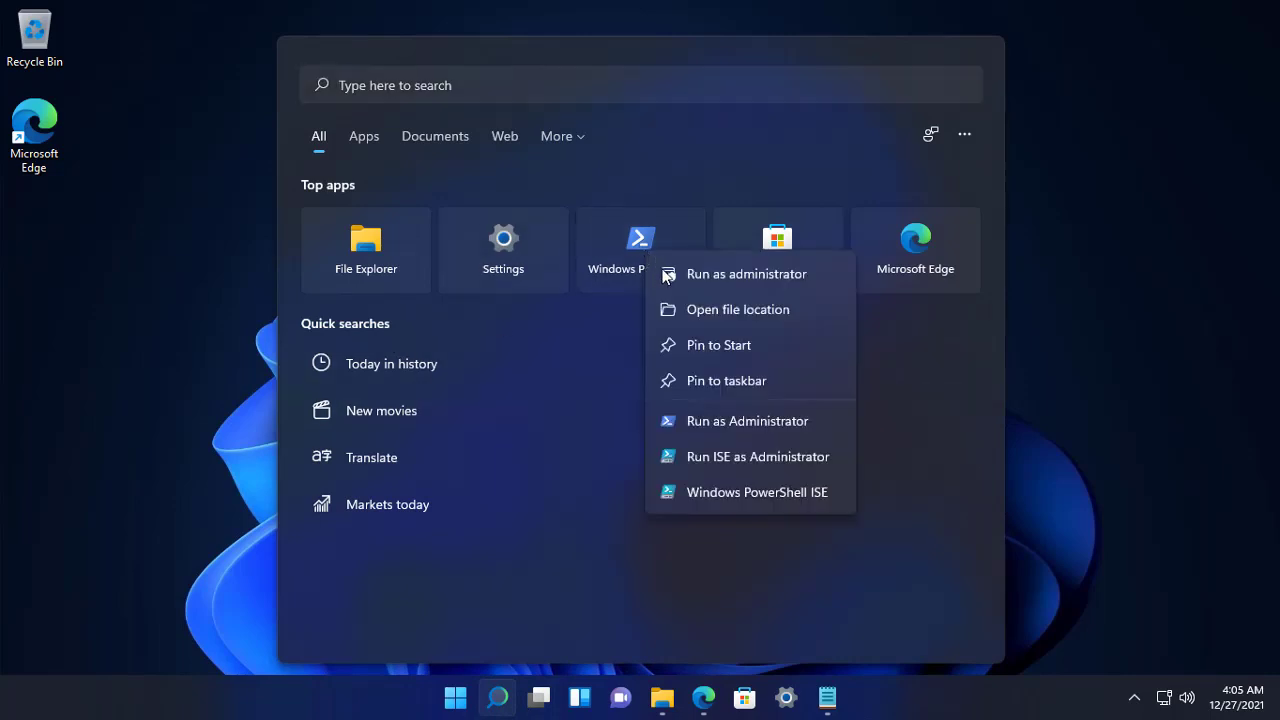
{"action": "left_click", "coordinate": [706, 278]}
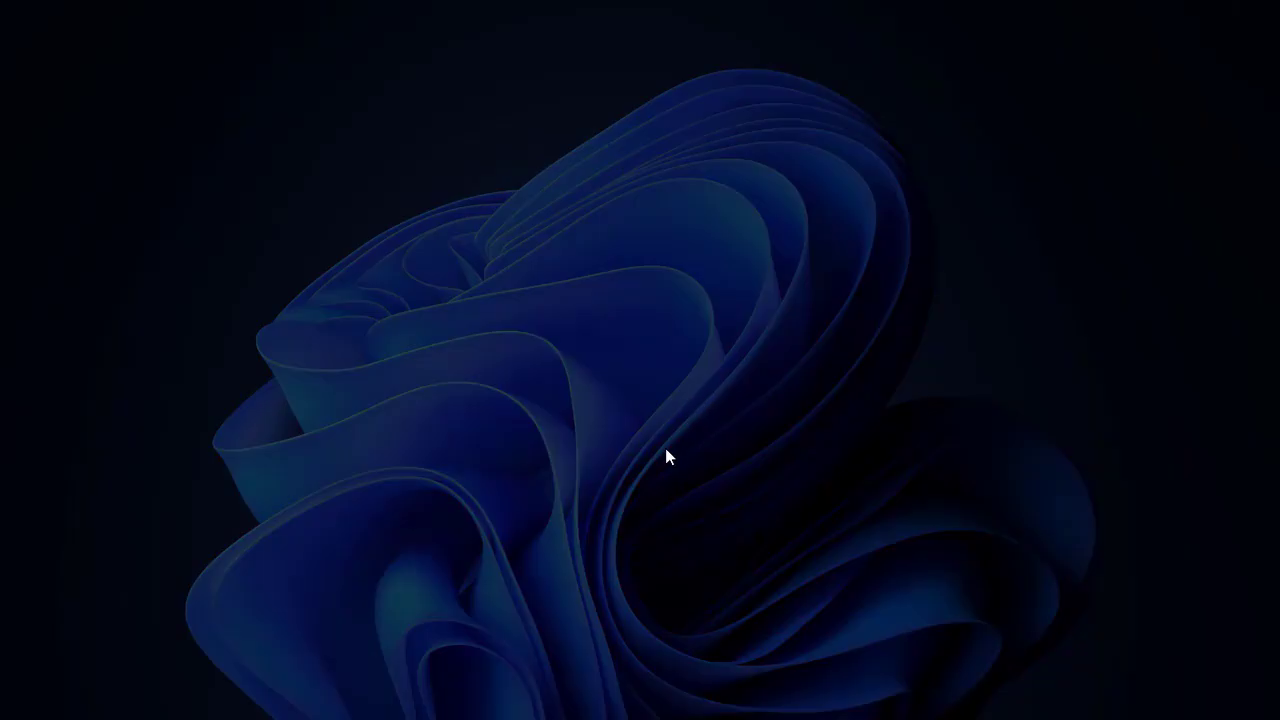
{"action": "left_click", "coordinate": [583, 500]}
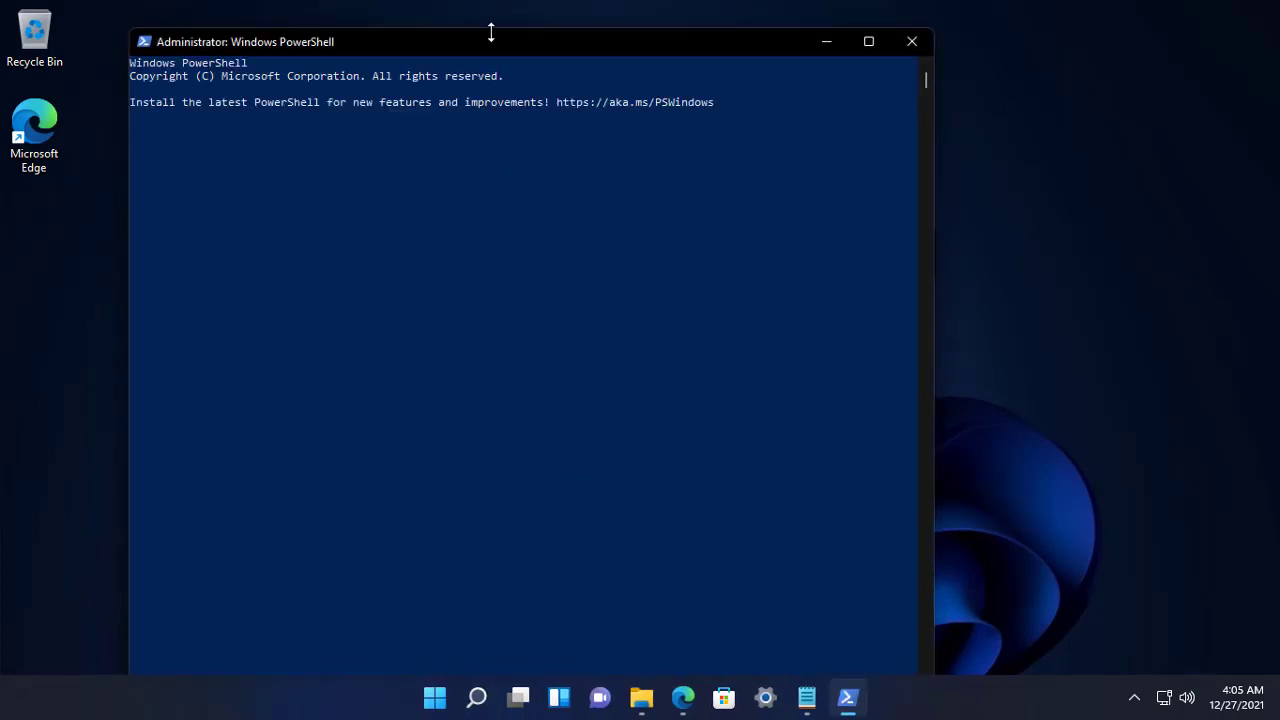
{"action": "left_click_drag", "start_coordinate": [491, 33], "coordinate": [635, 120]}
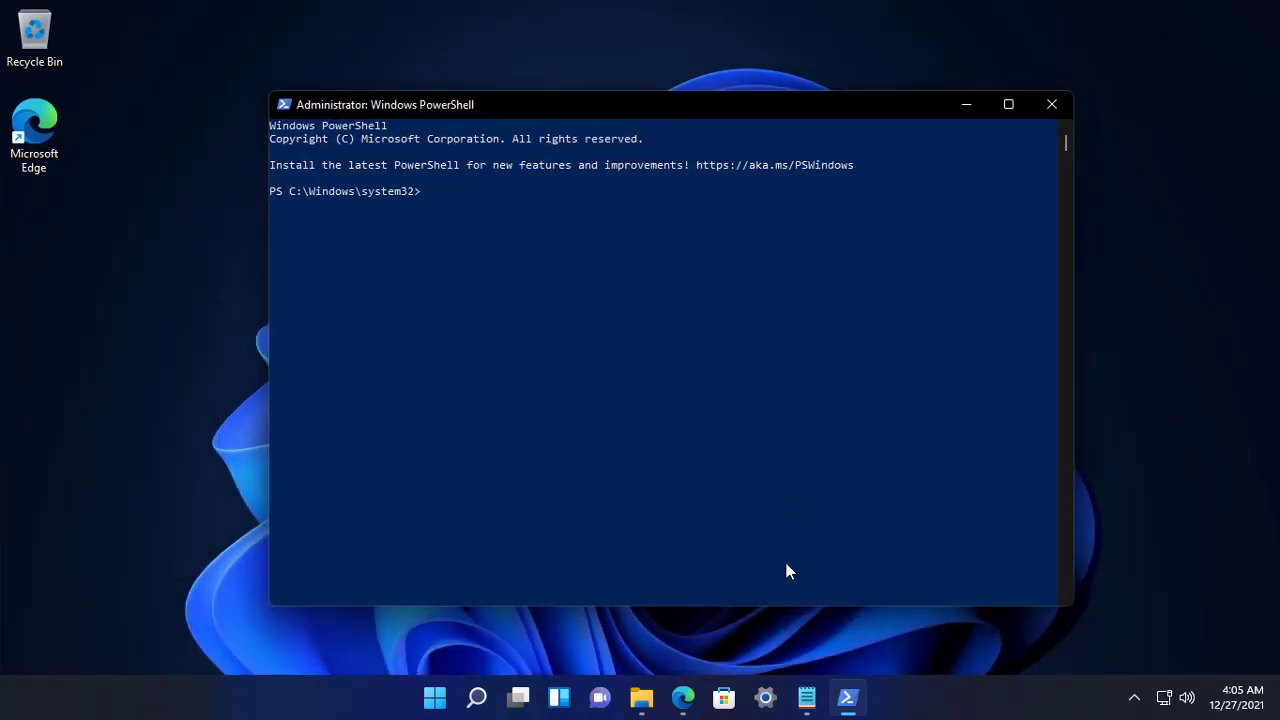
Copy the command Get-AppxPackage *zune* | Remove-AppxPackage -AllUsers from the Notepad notes and run it in the elevated PowerShell window
{"action": "left_click", "coordinate": [806, 697]}
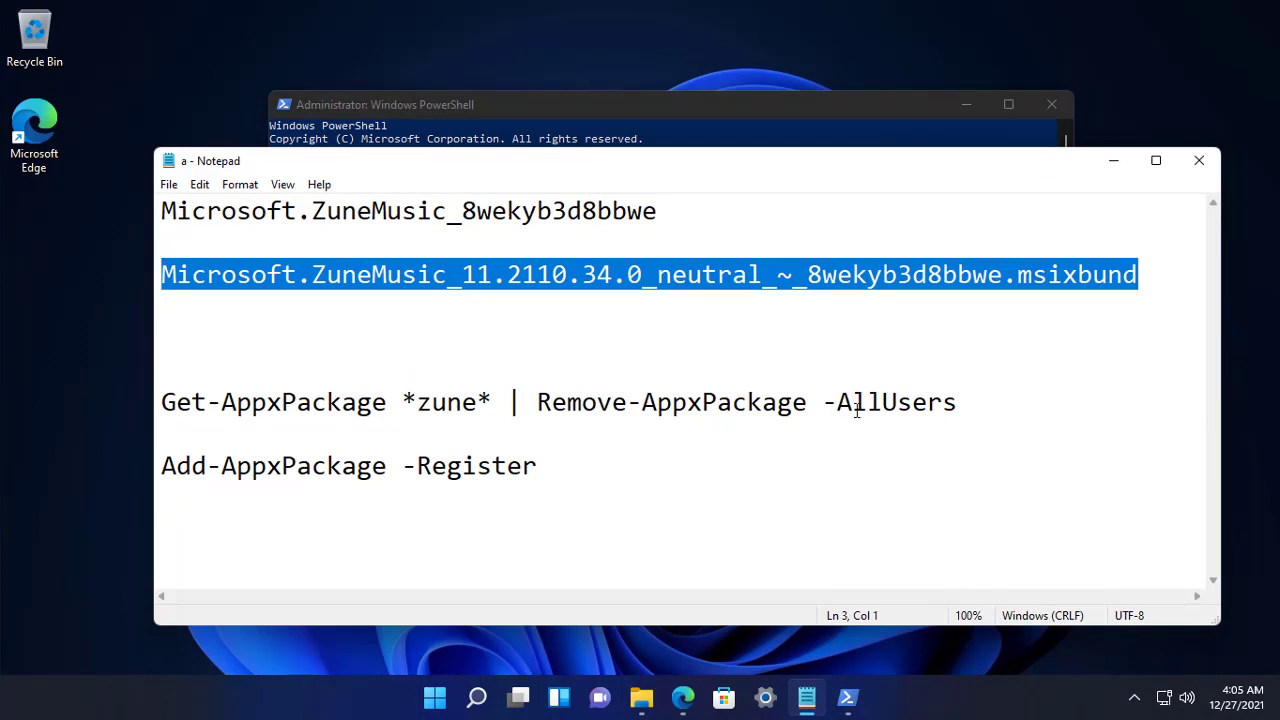
{"action": "left_click", "coordinate": [960, 398]}
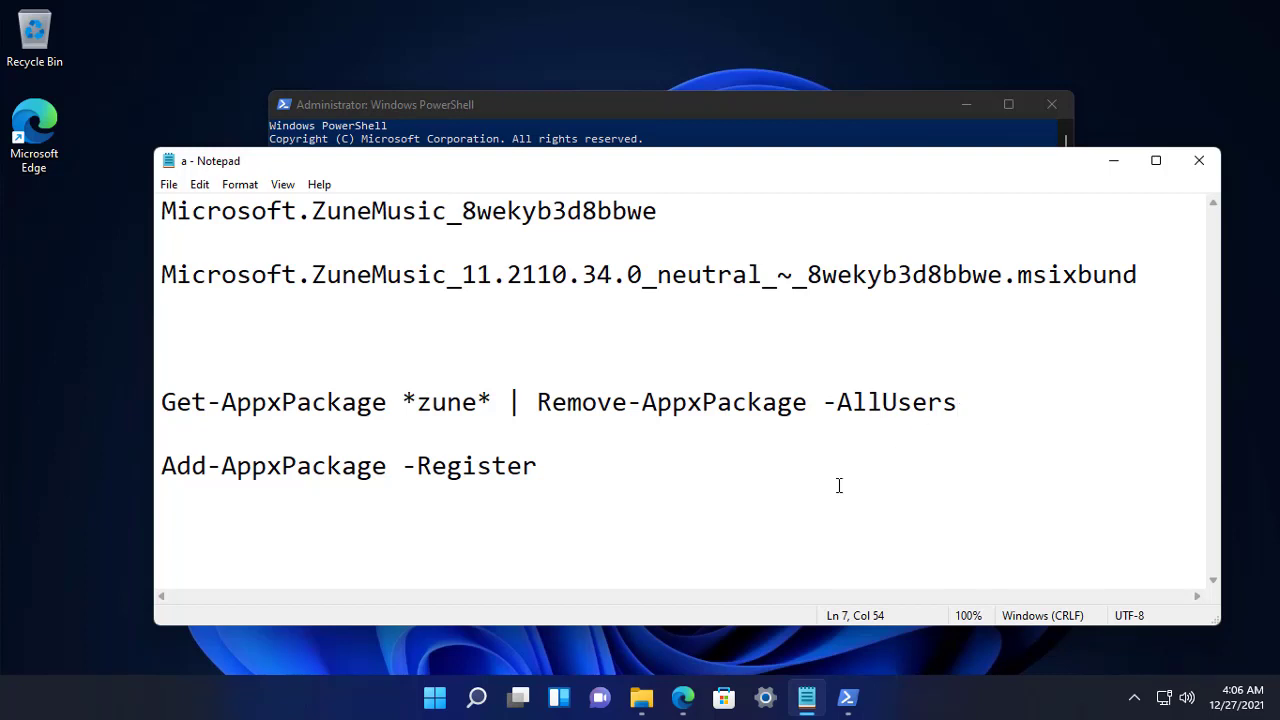
{"action": "left_click_drag", "start_coordinate": [963, 403], "coordinate": [170, 403]}
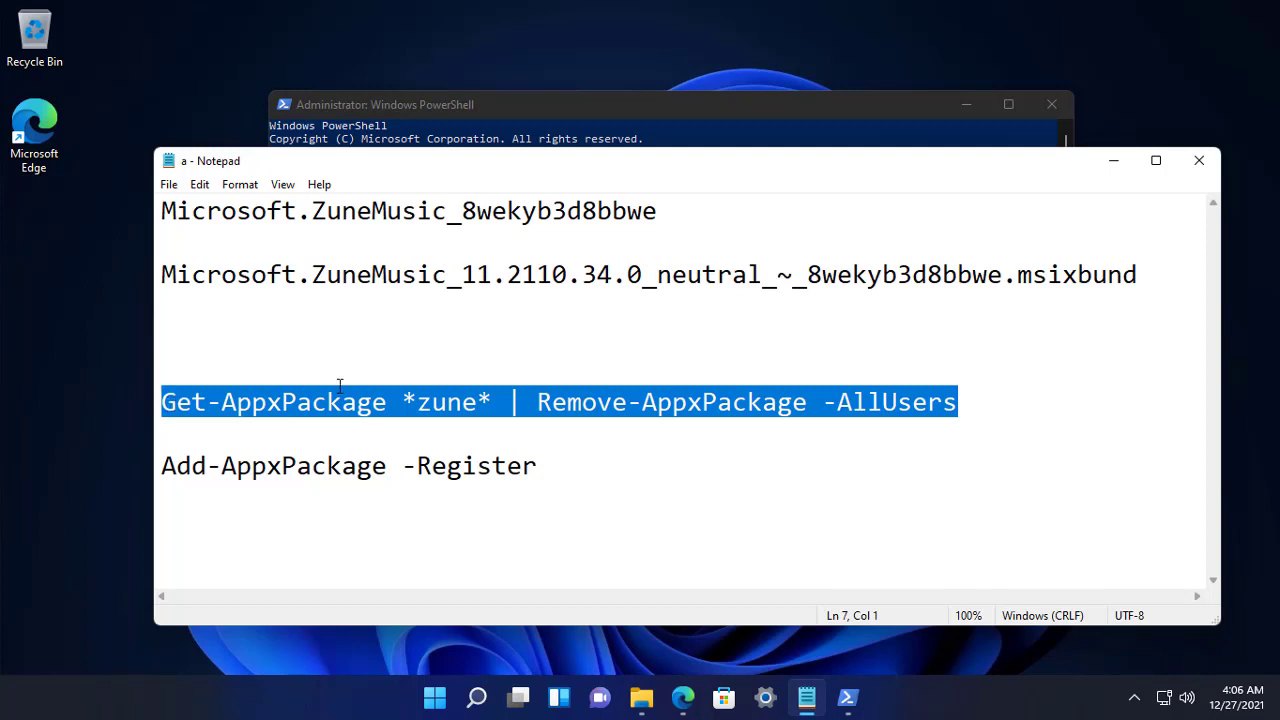
{"action": "right_click", "coordinate": [723, 396]}
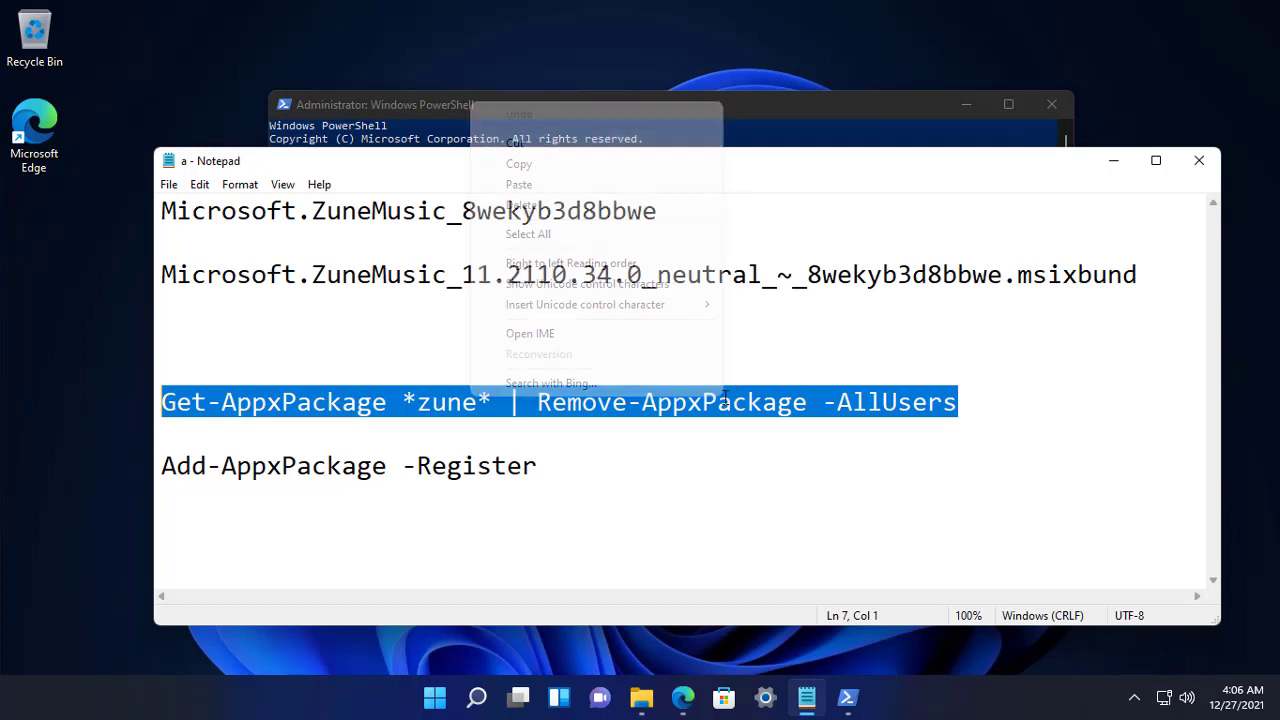
{"action": "left_click", "coordinate": [561, 166]}
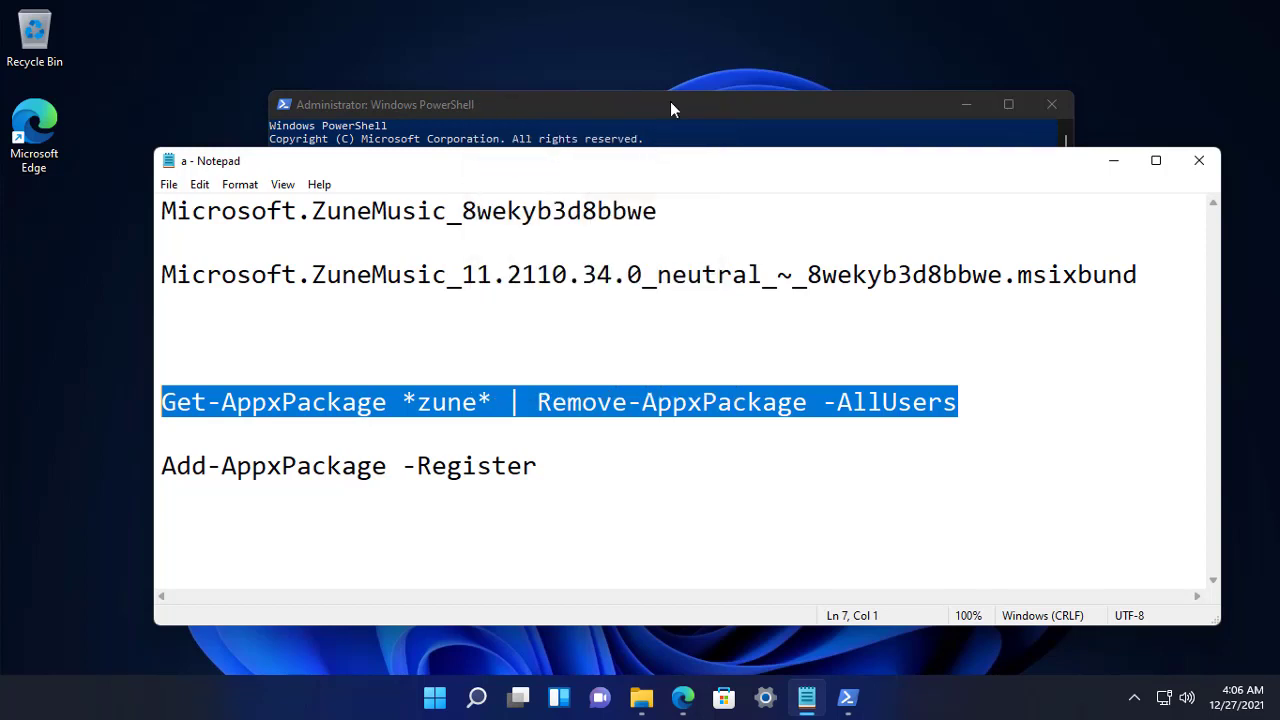
{"action": "left_click", "coordinate": [670, 103]}
{"action": "right_click", "coordinate": [545, 224]}
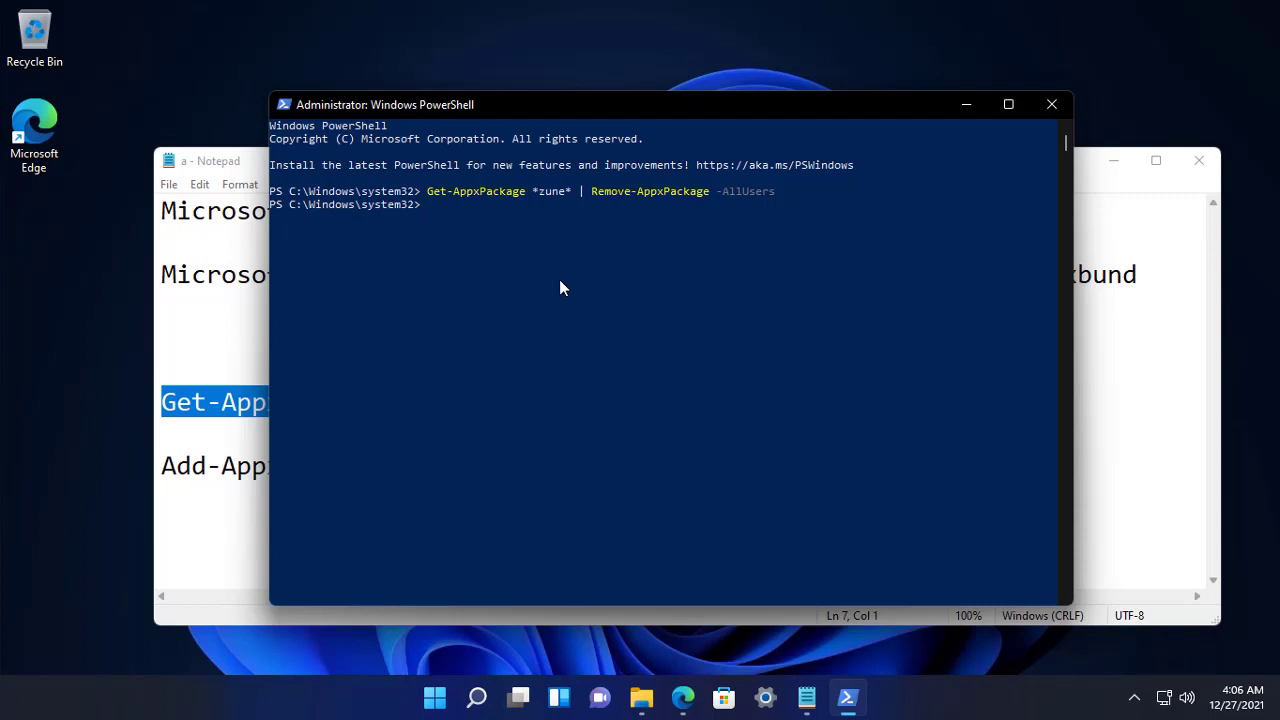
Copy Add-AppxPackage -Register from the Notepad notes and paste it at the PowerShell prompt without running it
{"action": "left_click", "coordinate": [206, 502]}
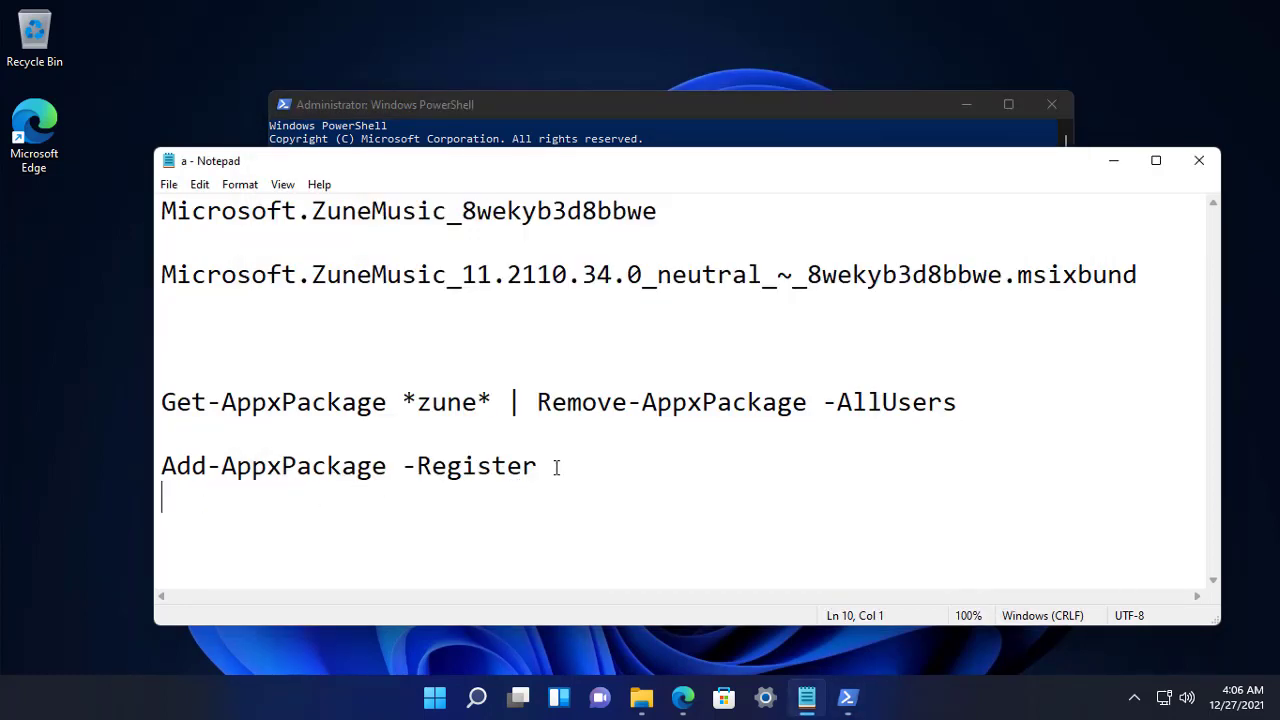
{"action": "left_click_drag", "start_coordinate": [556, 468], "coordinate": [162, 466]}
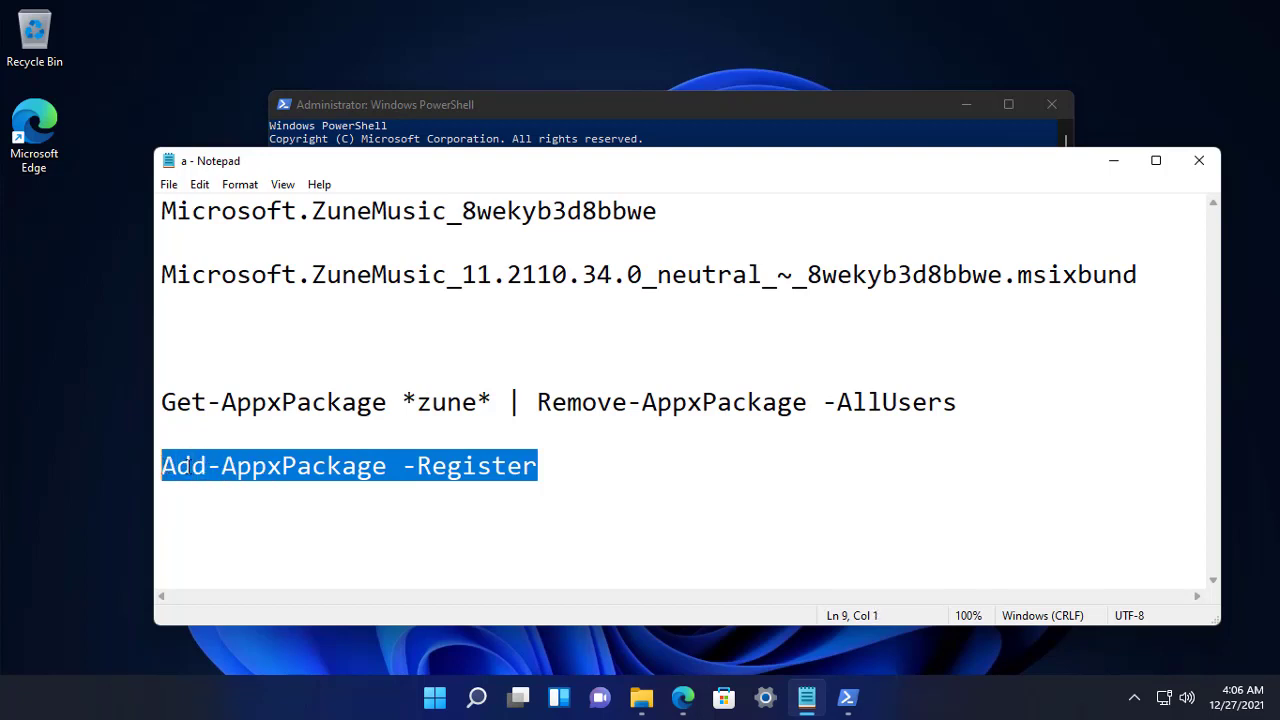
{"action": "right_click", "coordinate": [250, 466]}
{"action": "left_click", "coordinate": [69, 235]}
{"action": "left_click", "coordinate": [575, 116]}
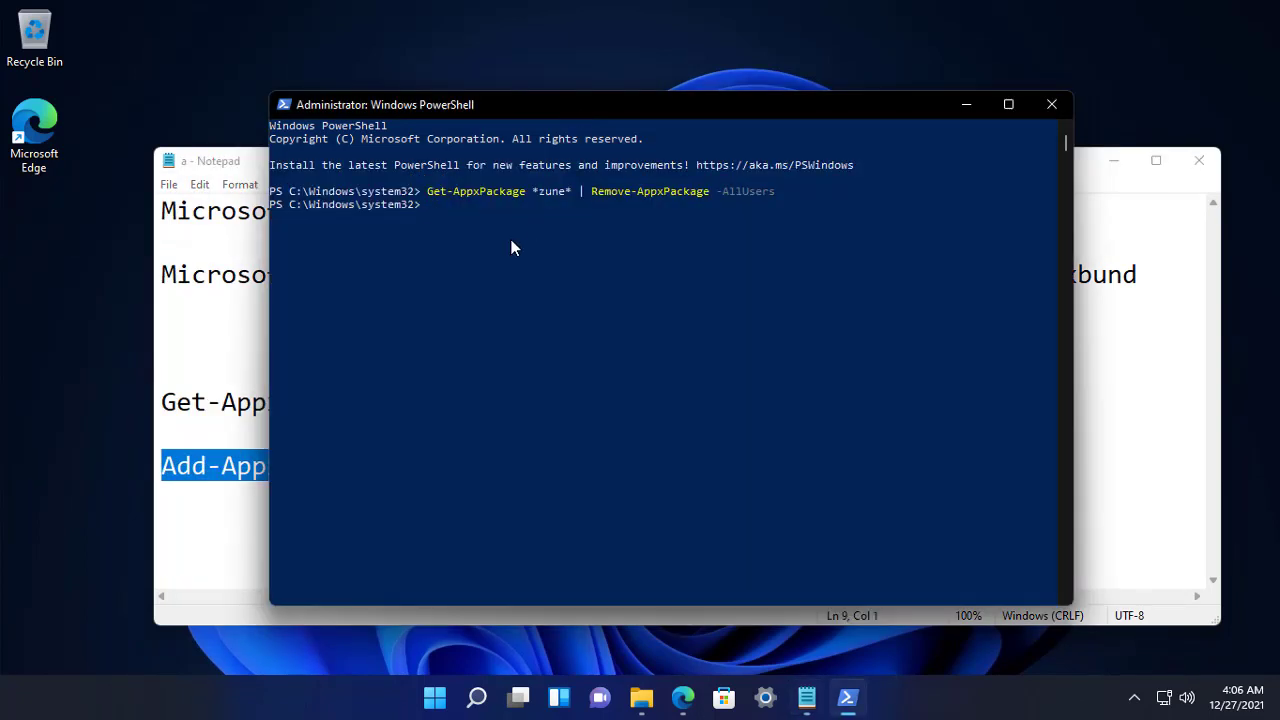
{"action": "right_click", "coordinate": [511, 247]}
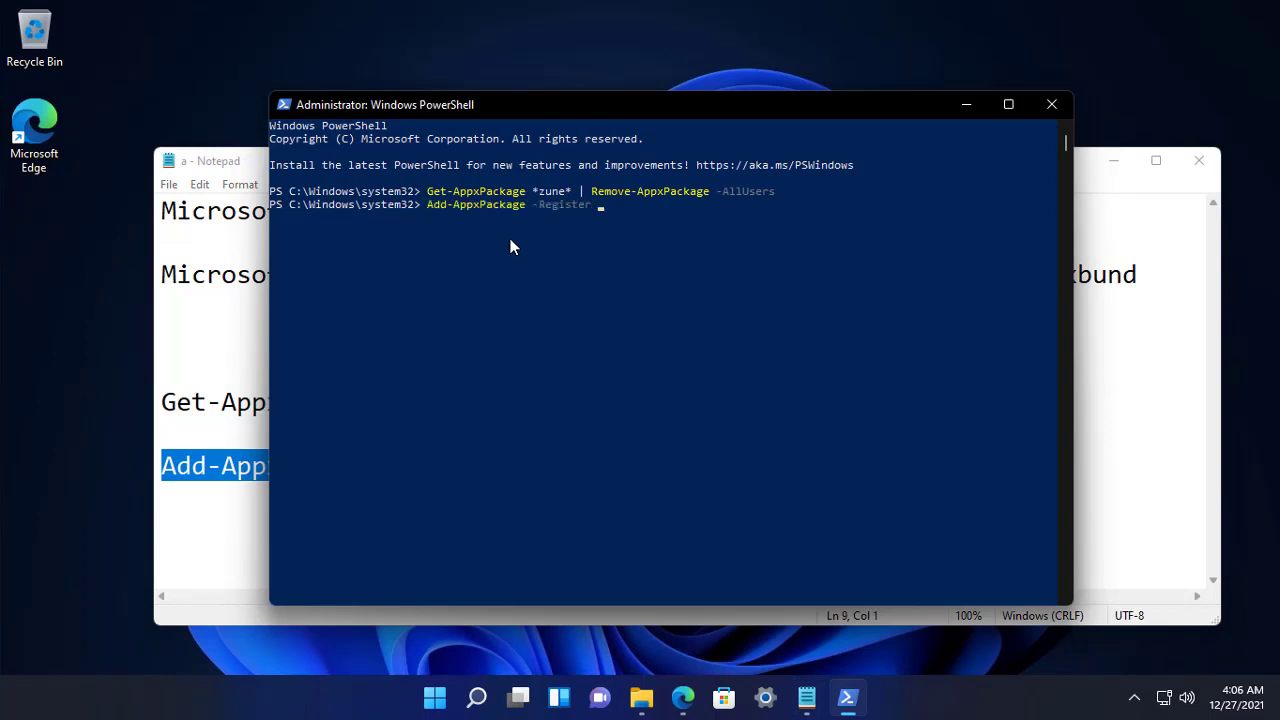
Copy the path of AppxManifest in the App_11.2110.34.0_x64 folder, close the folder, append the path to the registration command and run it
{"action": "left_click", "coordinate": [642, 705]}
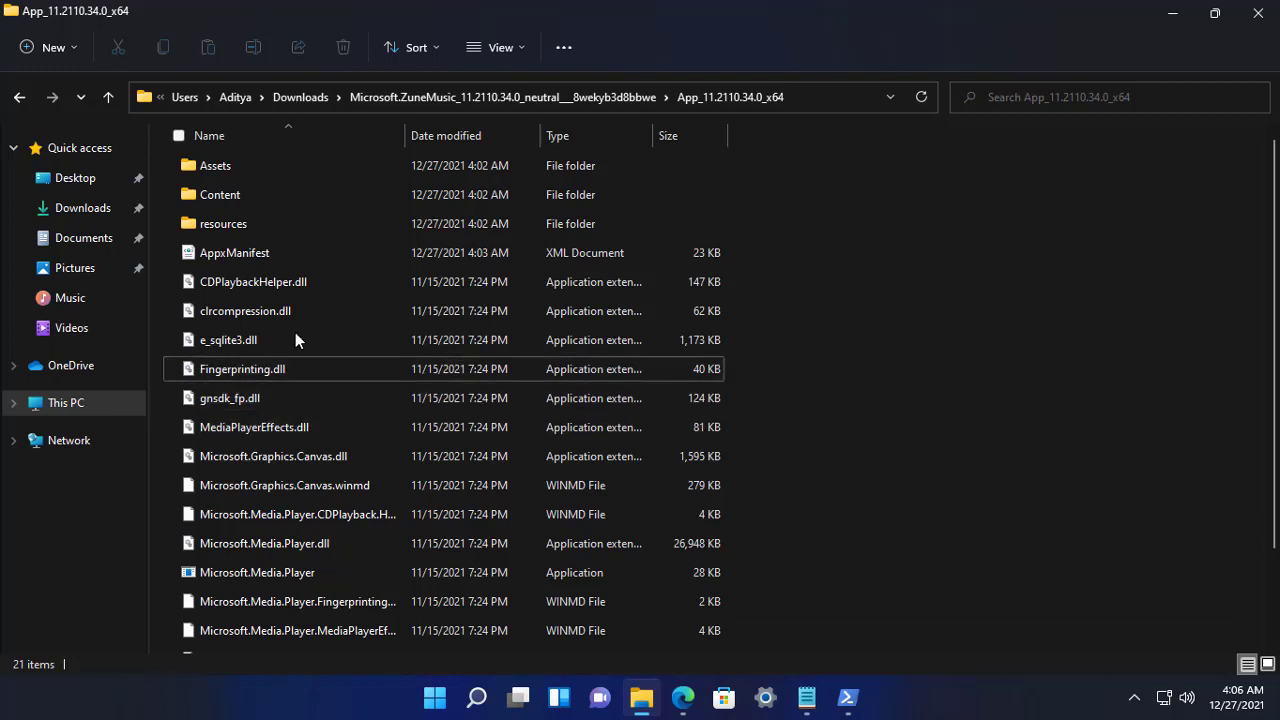
{"action": "left_click", "coordinate": [274, 253]}
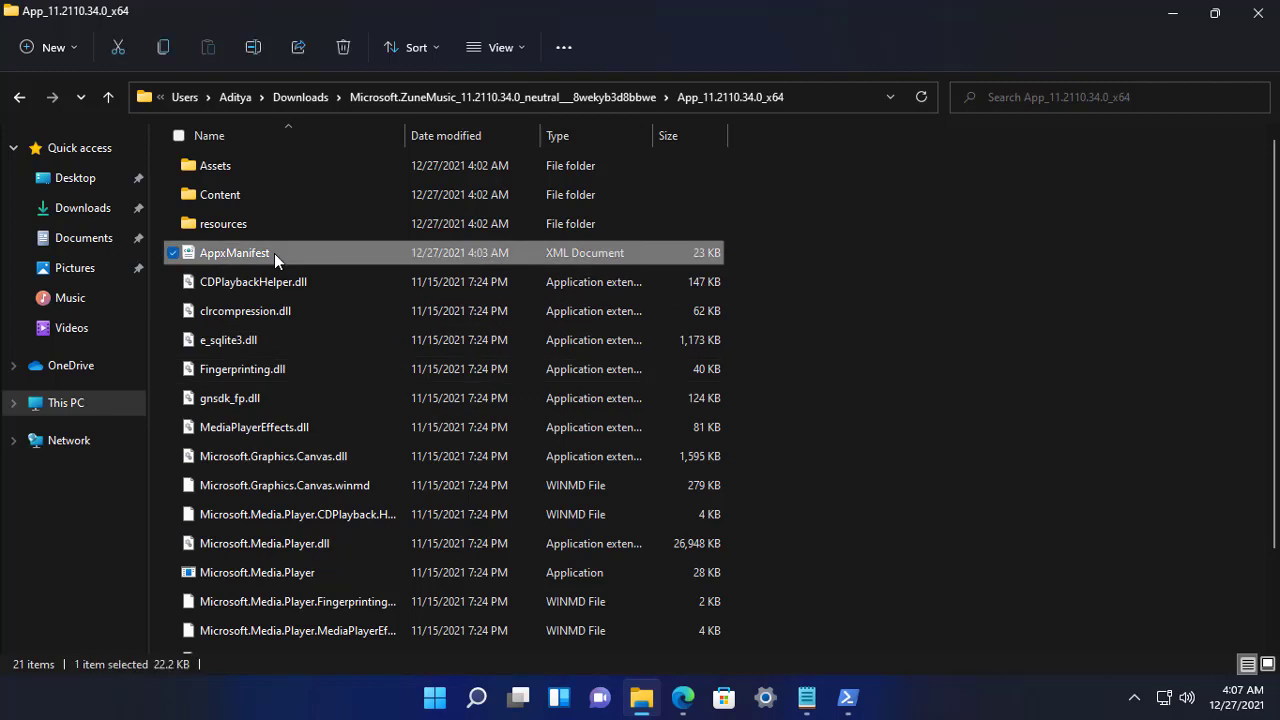
{"action": "right_click", "coordinate": [274, 253]}
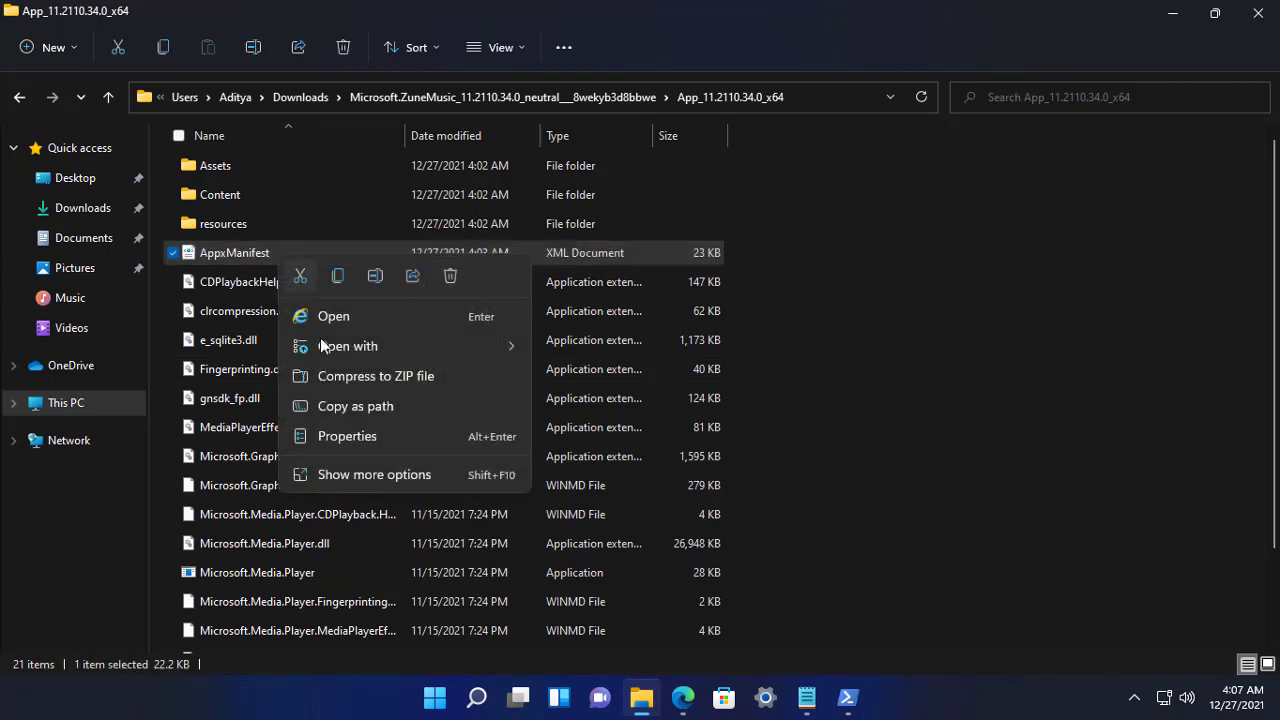
{"action": "left_click", "coordinate": [365, 407]}
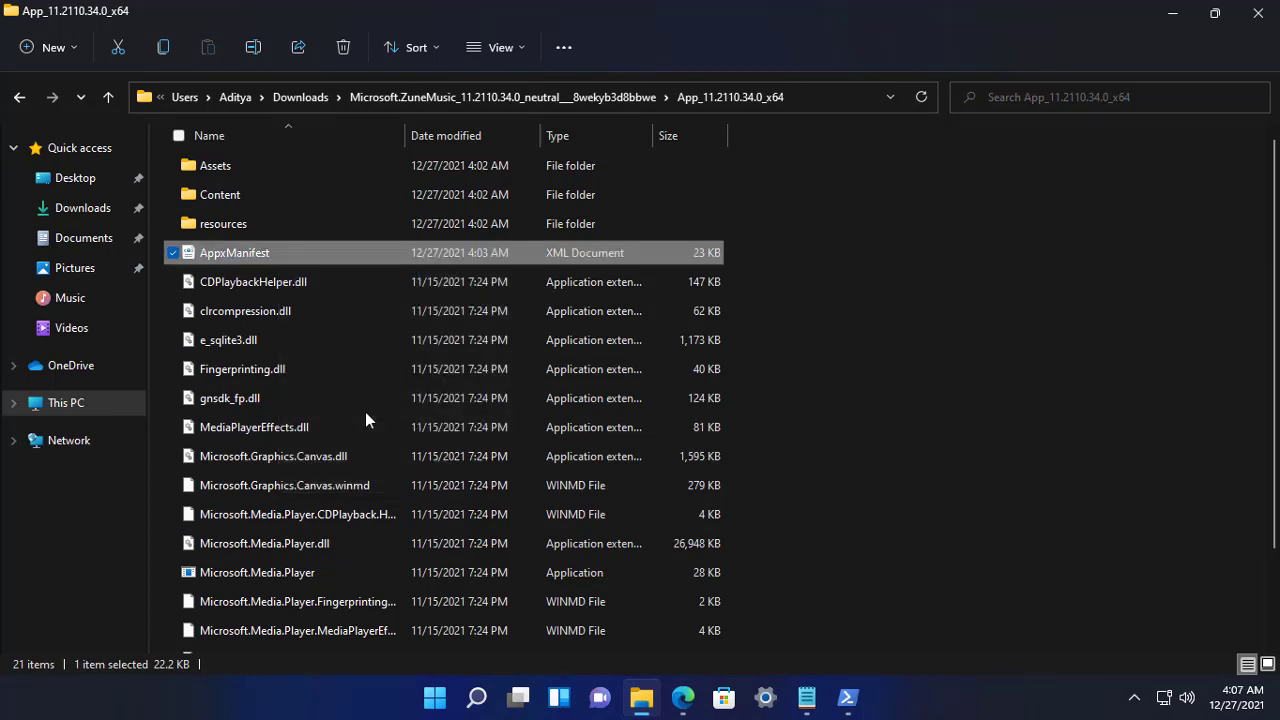
{"action": "left_click", "coordinate": [1257, 13]}
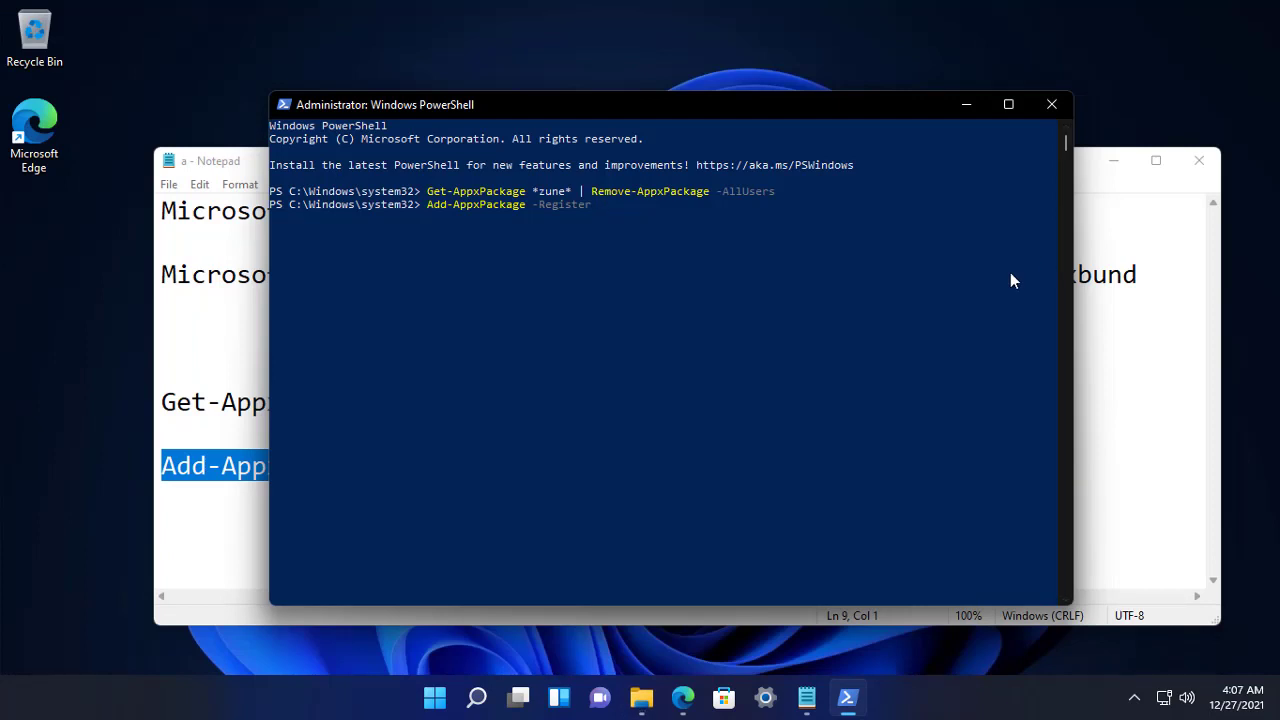
{"action": "right_click", "coordinate": [775, 256]}
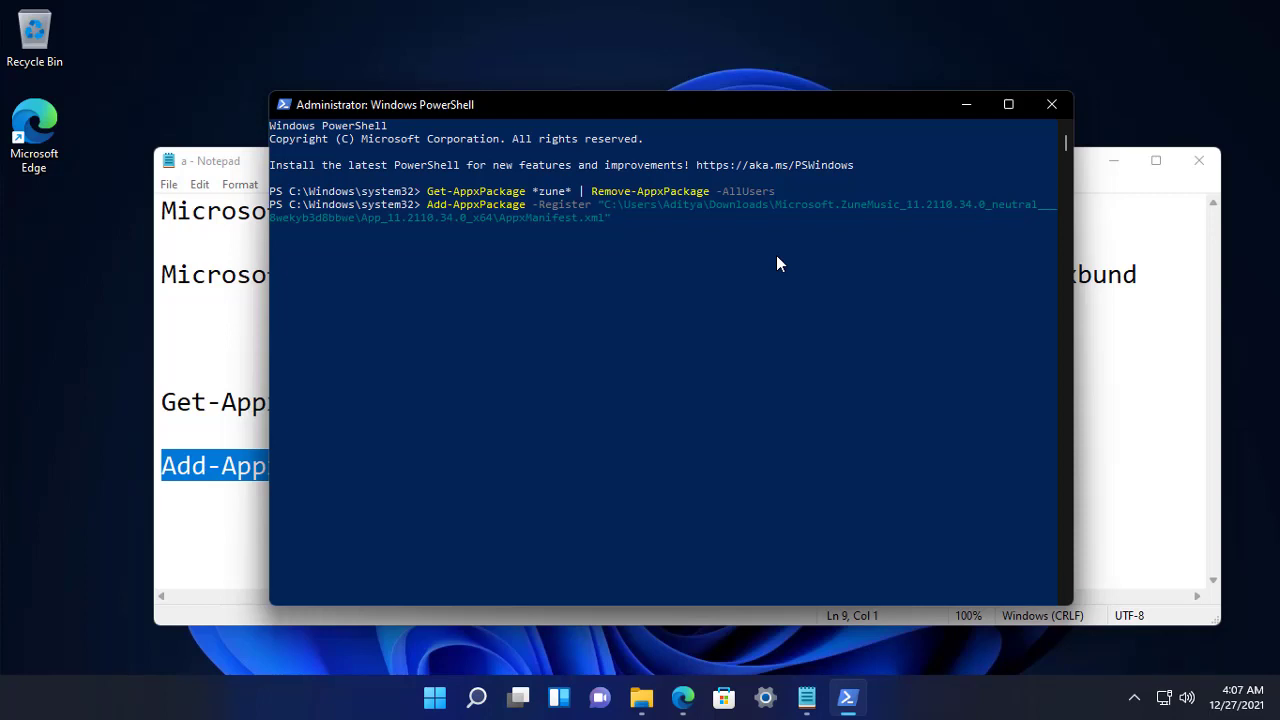
{"action": "key", "text": "Return"}
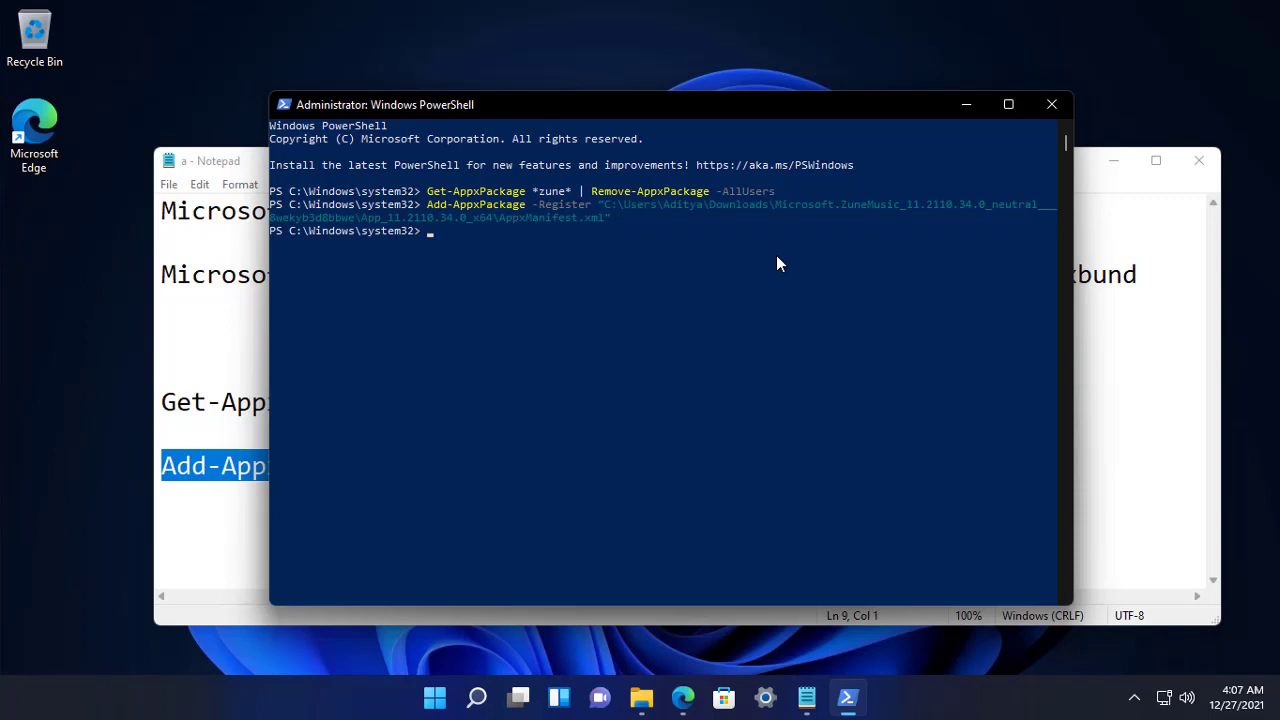
Clear the PowerShell and Notepad windows from the desktop and launch Media Player from Windows search
{"action": "left_click", "coordinate": [1049, 105]}
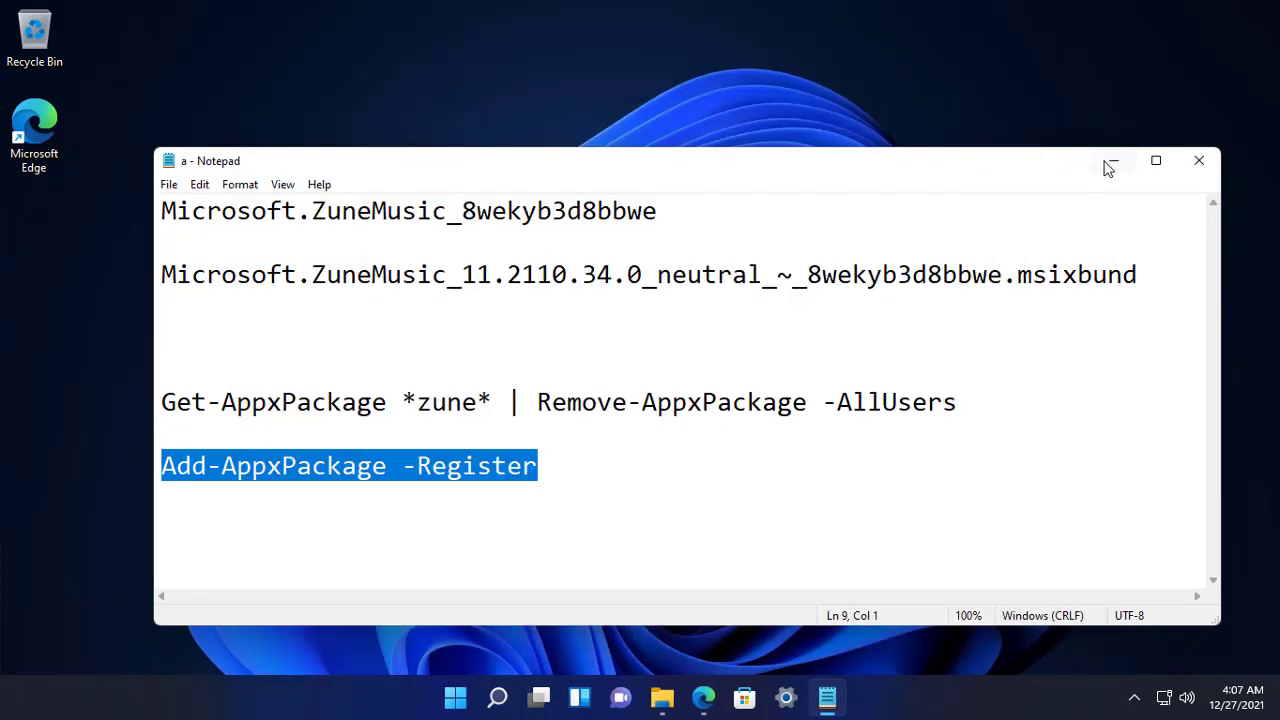
{"action": "left_click", "coordinate": [1106, 164]}
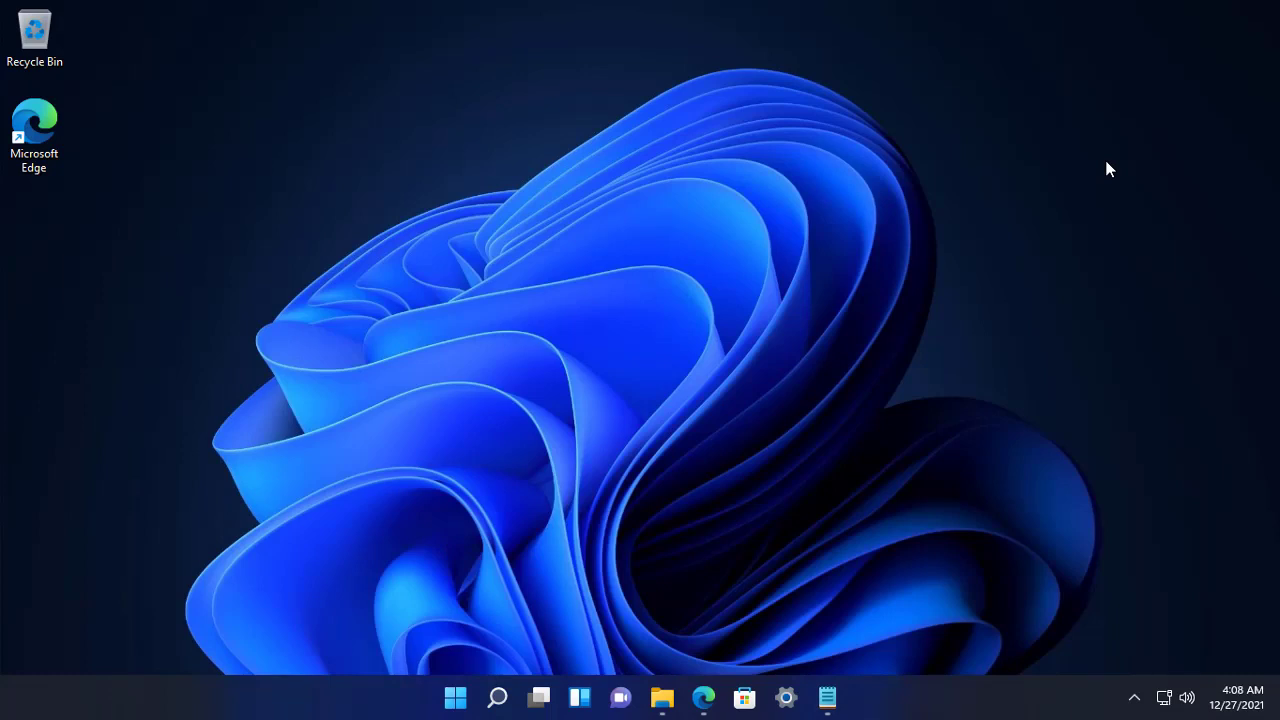
{"action": "left_click", "coordinate": [503, 700]}
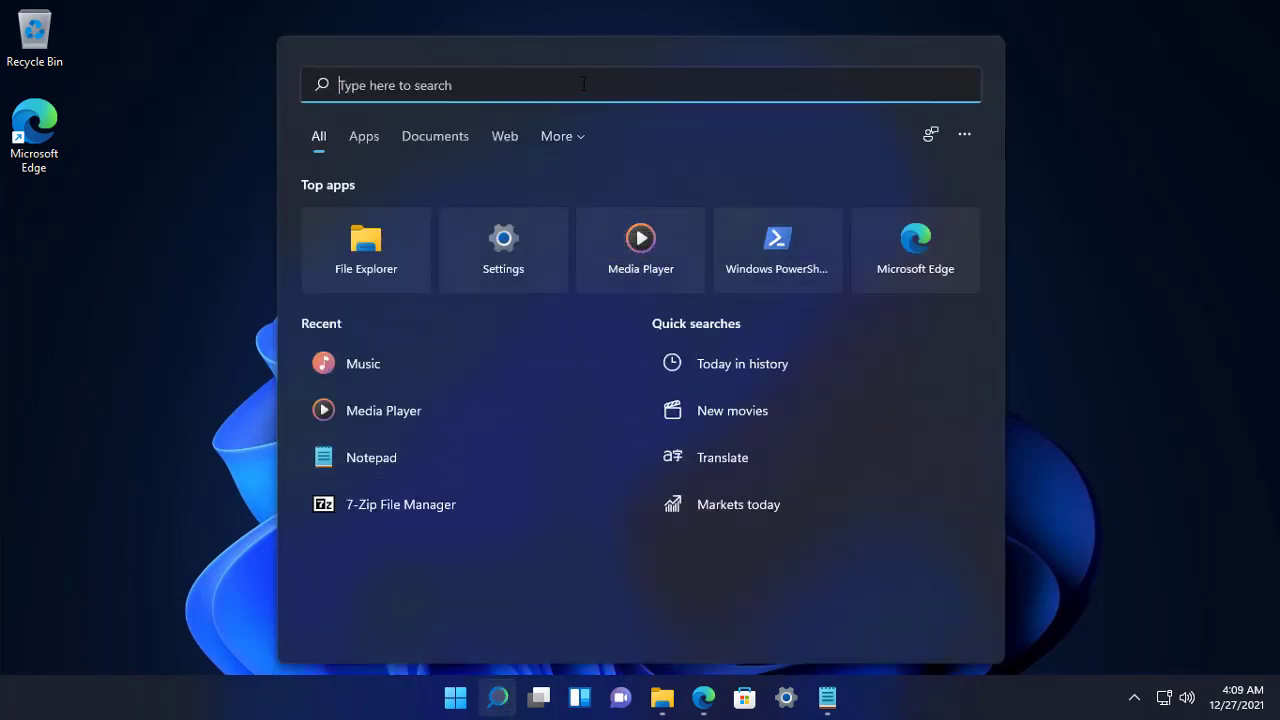
{"action": "left_click", "coordinate": [619, 258]}
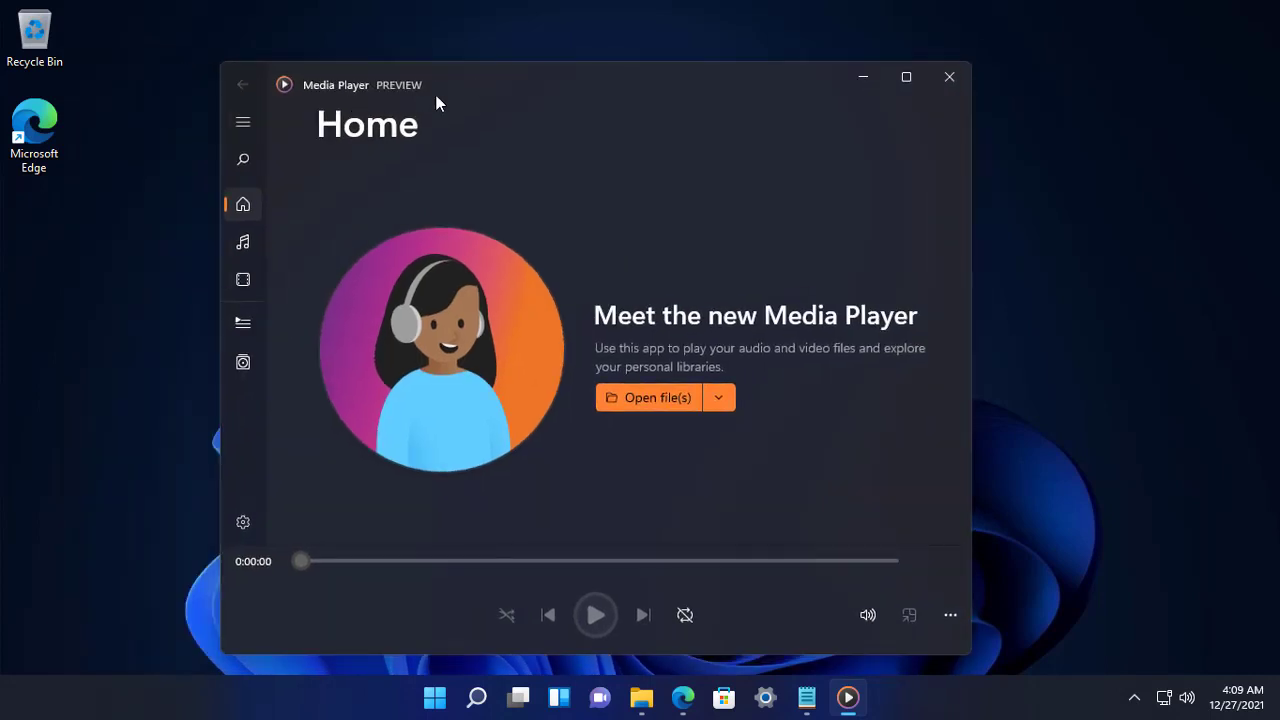
Examine Media Player's settings page, including the general options and the About section, and return to its home page
{"action": "left_click", "coordinate": [243, 124]}
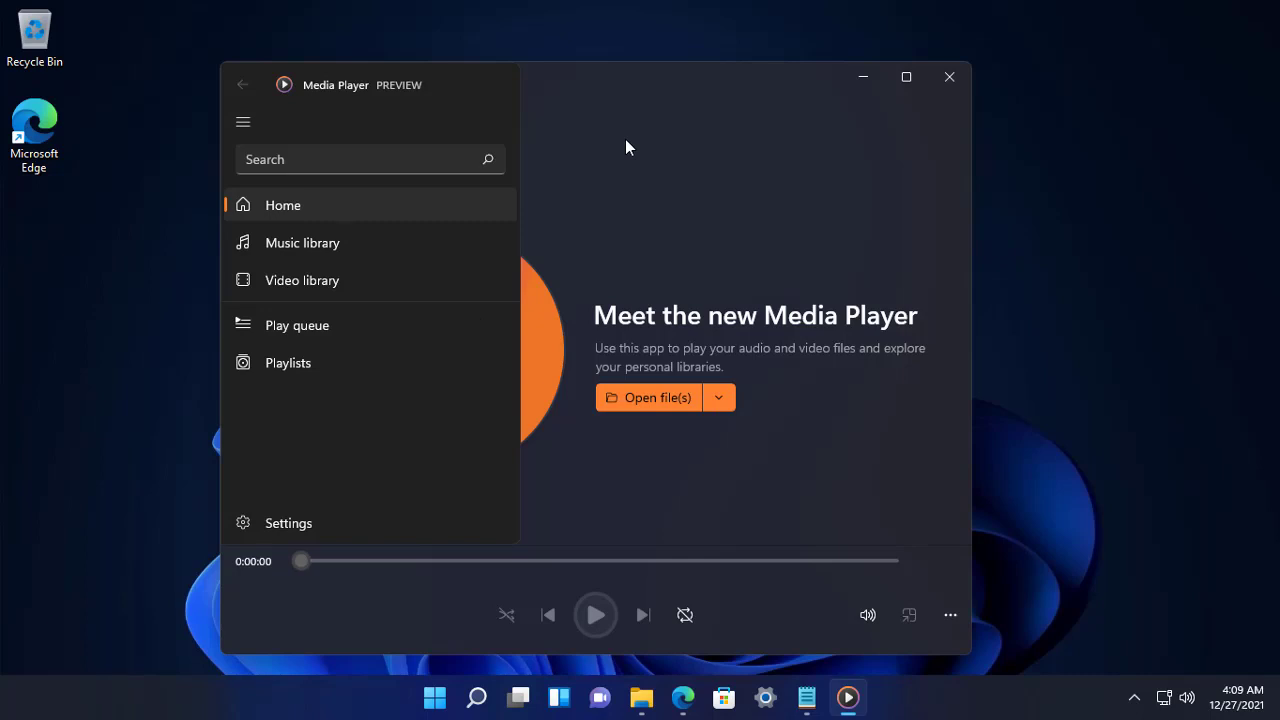
{"action": "left_click", "coordinate": [295, 523]}
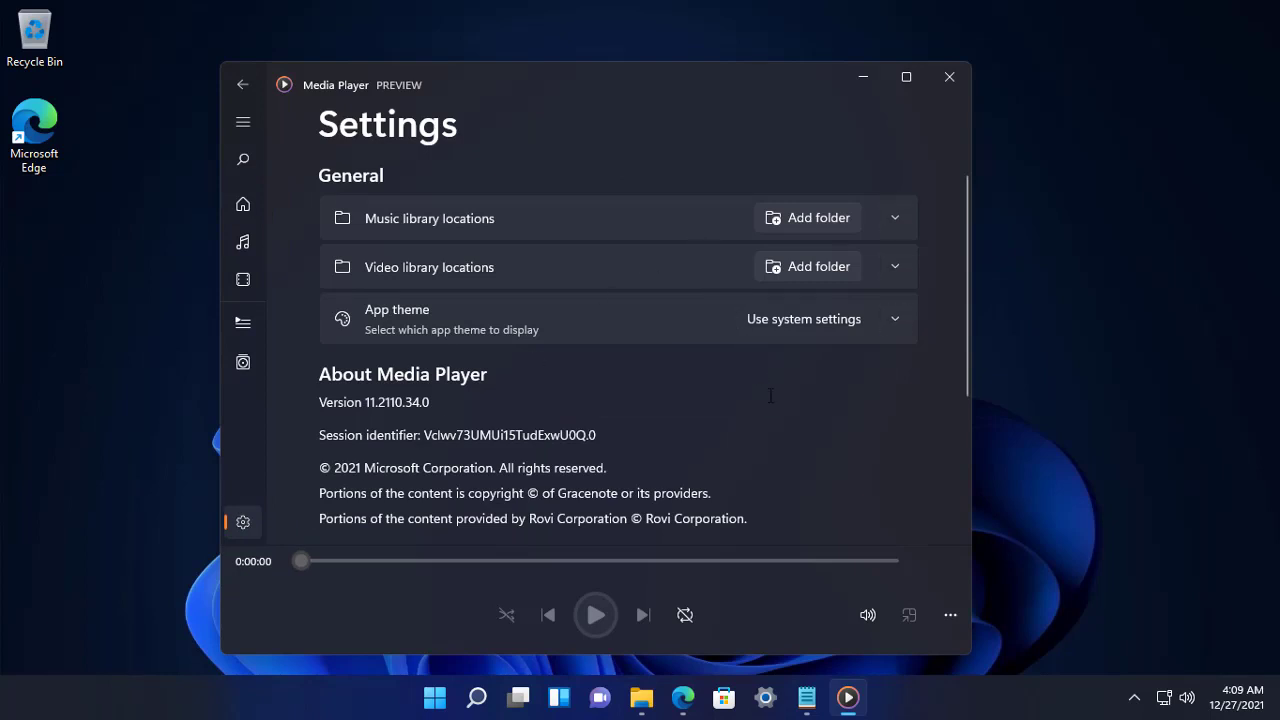
{"action": "scroll", "coordinate": [770, 396], "scroll_direction": "down", "scroll_amount": 2}
{"action": "scroll", "coordinate": [770, 396], "scroll_direction": "down", "scroll_amount": 1}
{"action": "scroll", "coordinate": [770, 396], "scroll_direction": "up", "scroll_amount": 3}
{"action": "left_click", "coordinate": [243, 204]}
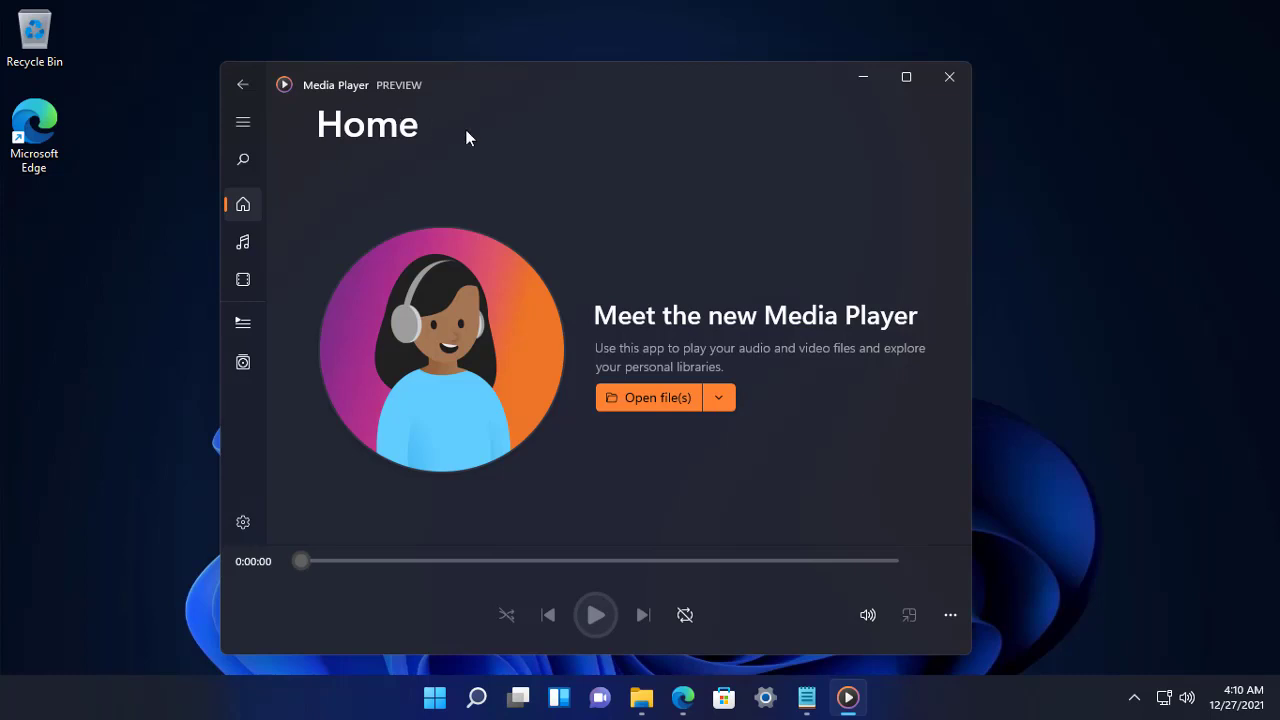
Switch to Microsoft Edge and look through the playlists and uploaded videos of the Networking Guruji YouTube channel
{"action": "key", "text": "alt+Tab"}
{"action": "left_click_drag", "start_coordinate": [1274, 110], "coordinate": [1276, 80]}
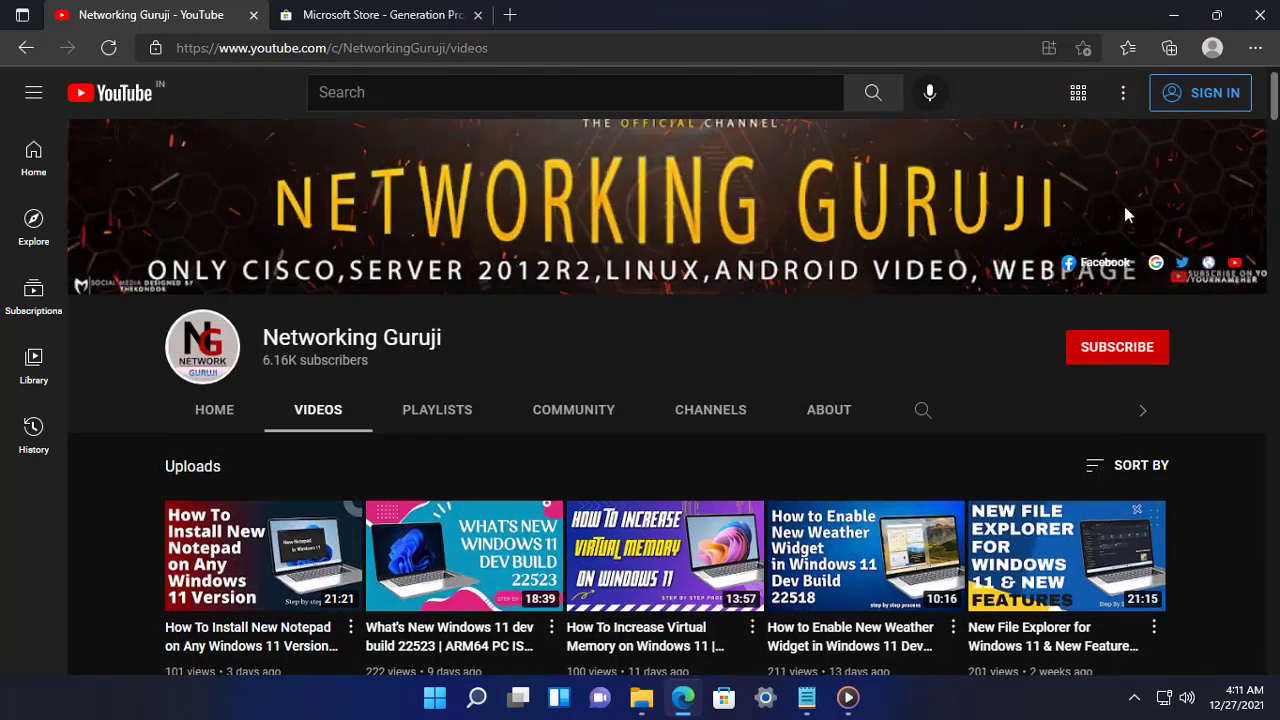
{"action": "left_click", "coordinate": [434, 417]}
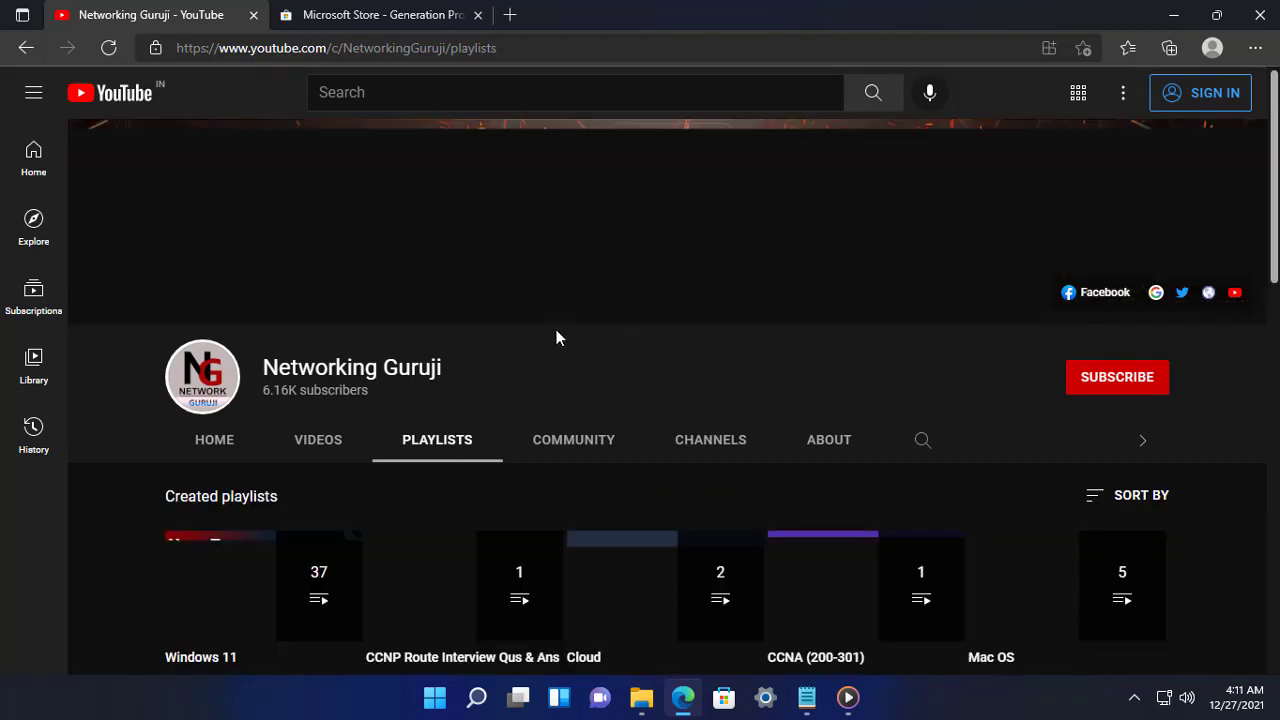
{"action": "scroll", "coordinate": [557, 336], "scroll_direction": "down", "scroll_amount": 1}
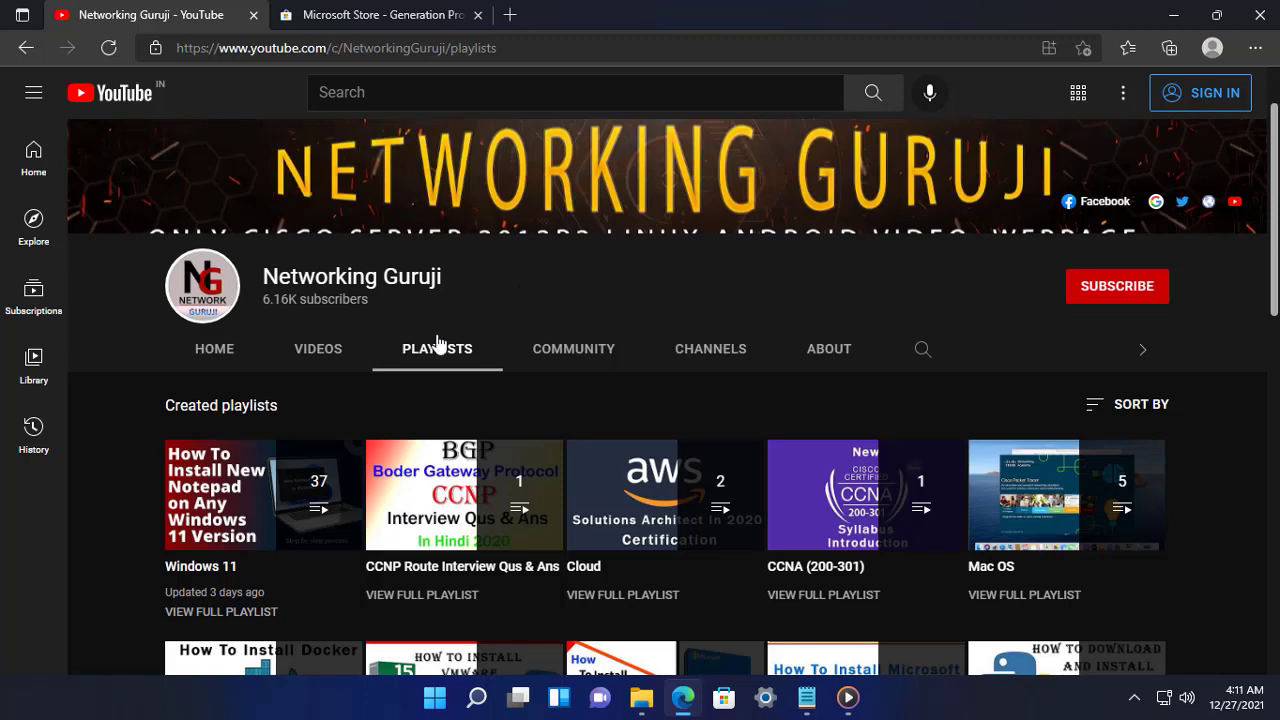
{"action": "left_click", "coordinate": [331, 354]}
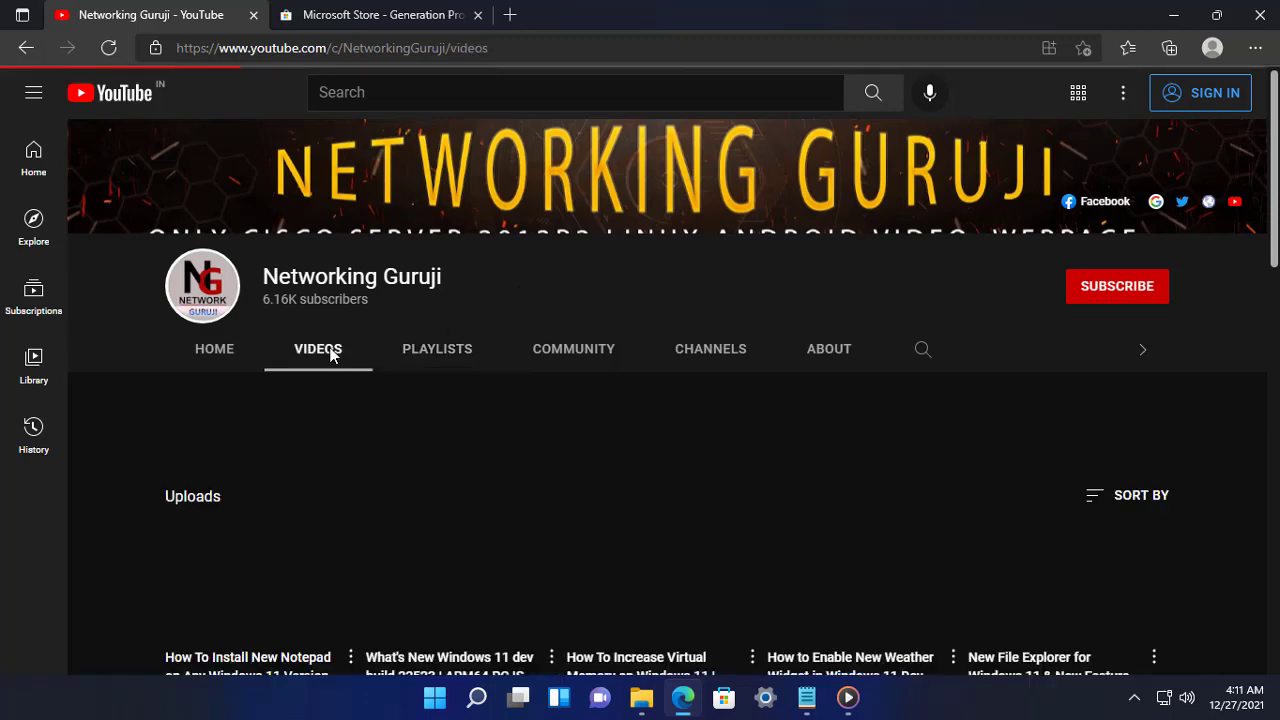
{"action": "scroll", "coordinate": [561, 341], "scroll_direction": "down", "scroll_amount": 1}
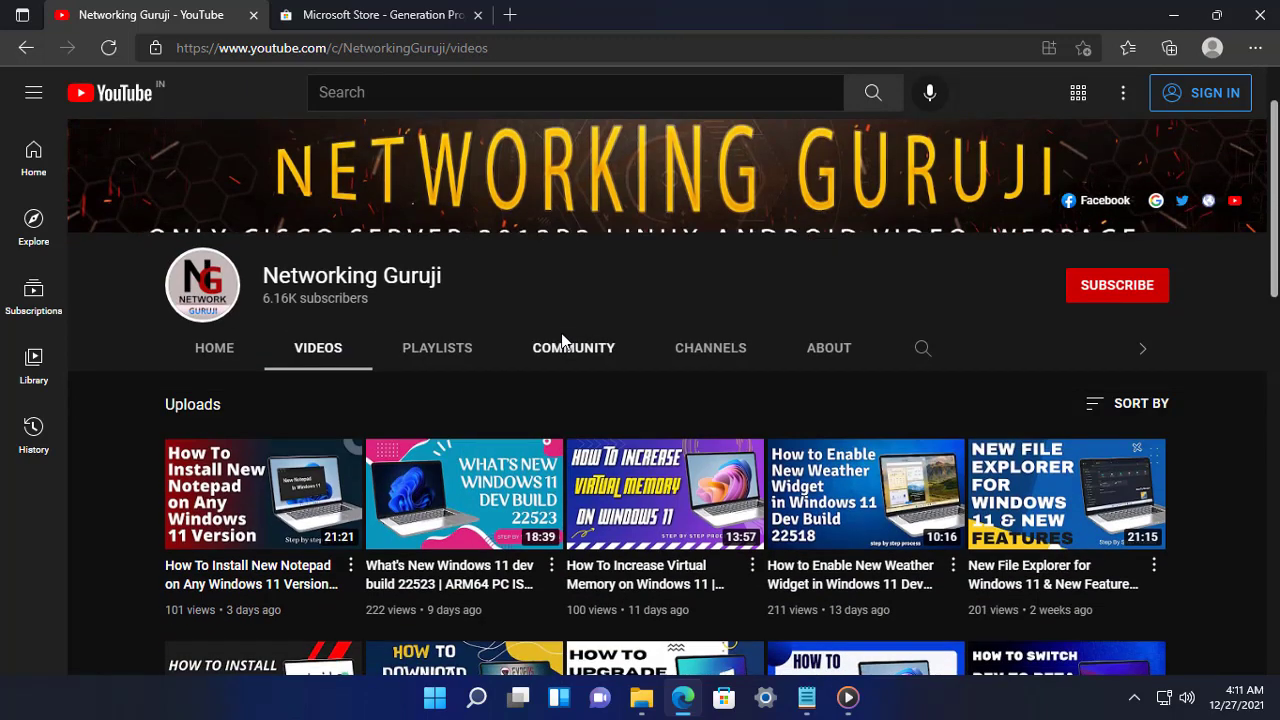